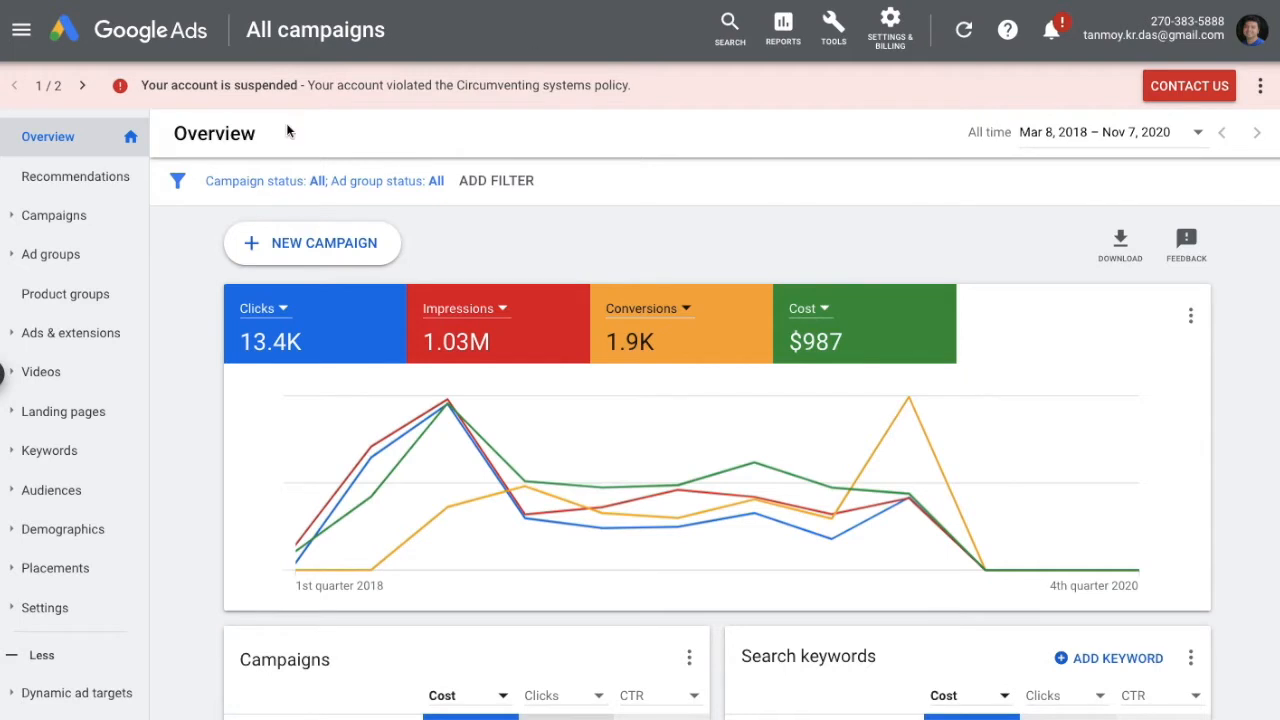
Start a new campaign with the Sales goal and the Display campaign type.
left_click(68, 224)
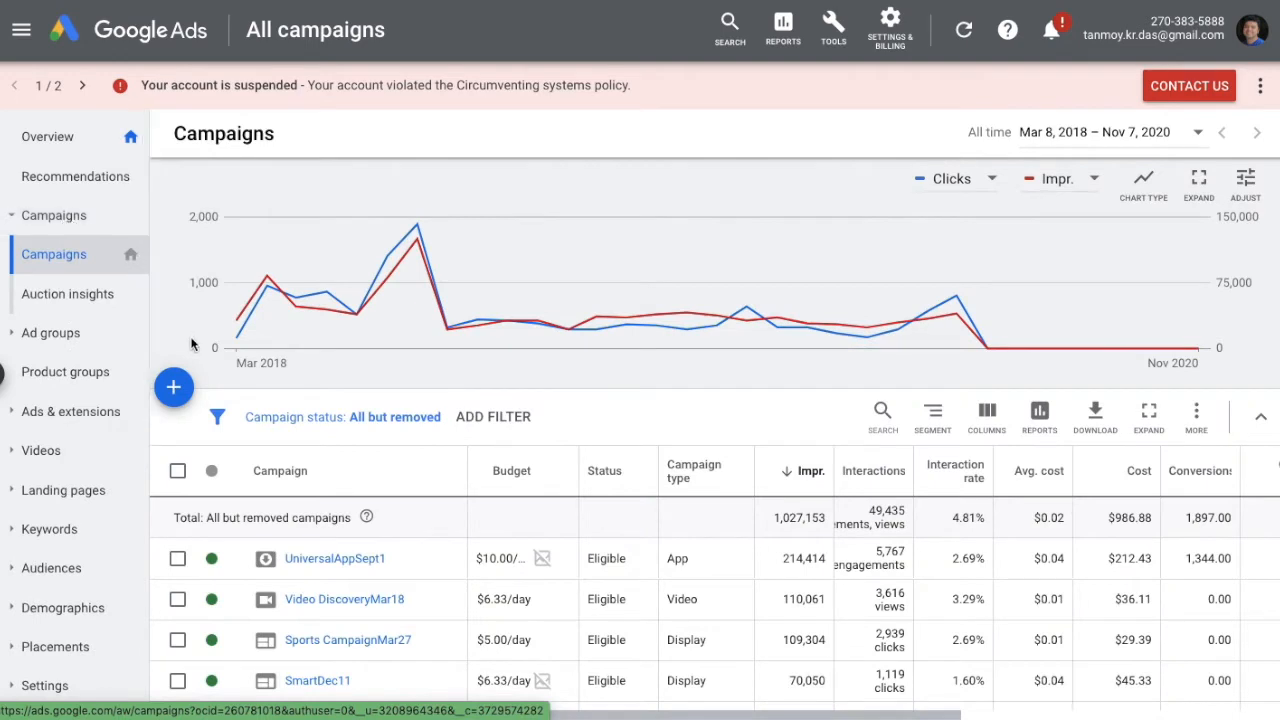
left_click(176, 392)
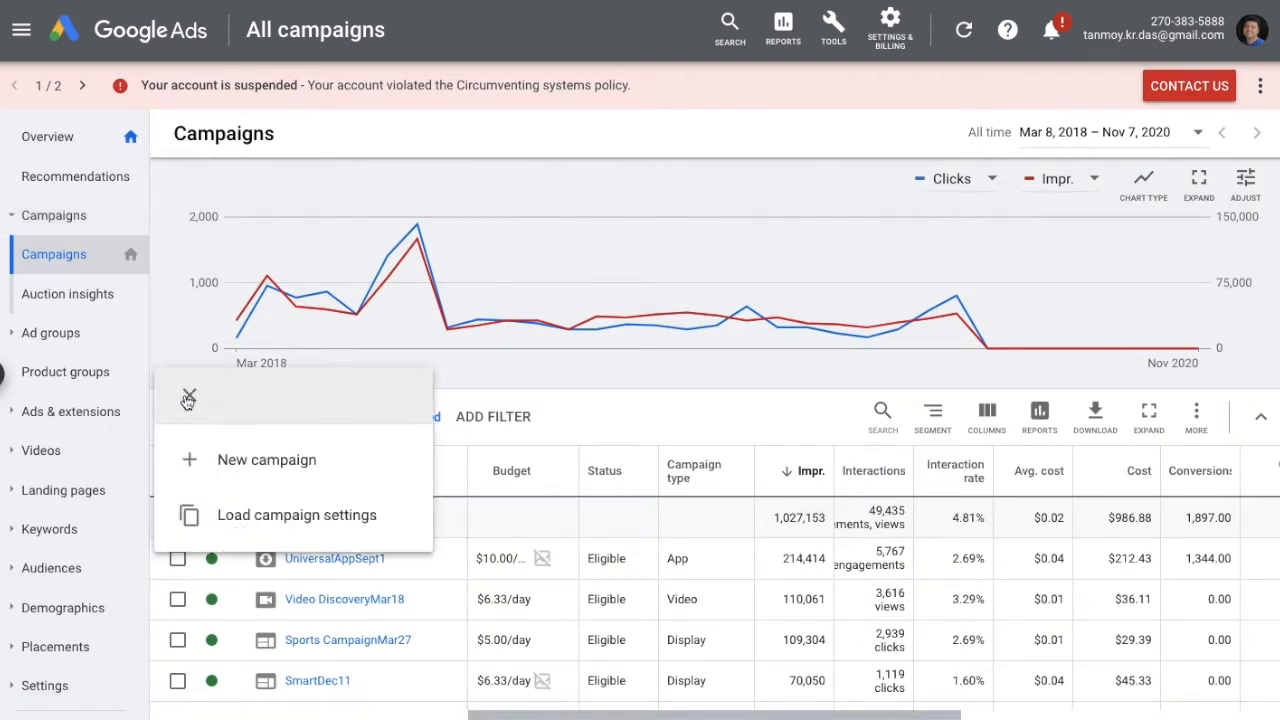
left_click(376, 472)
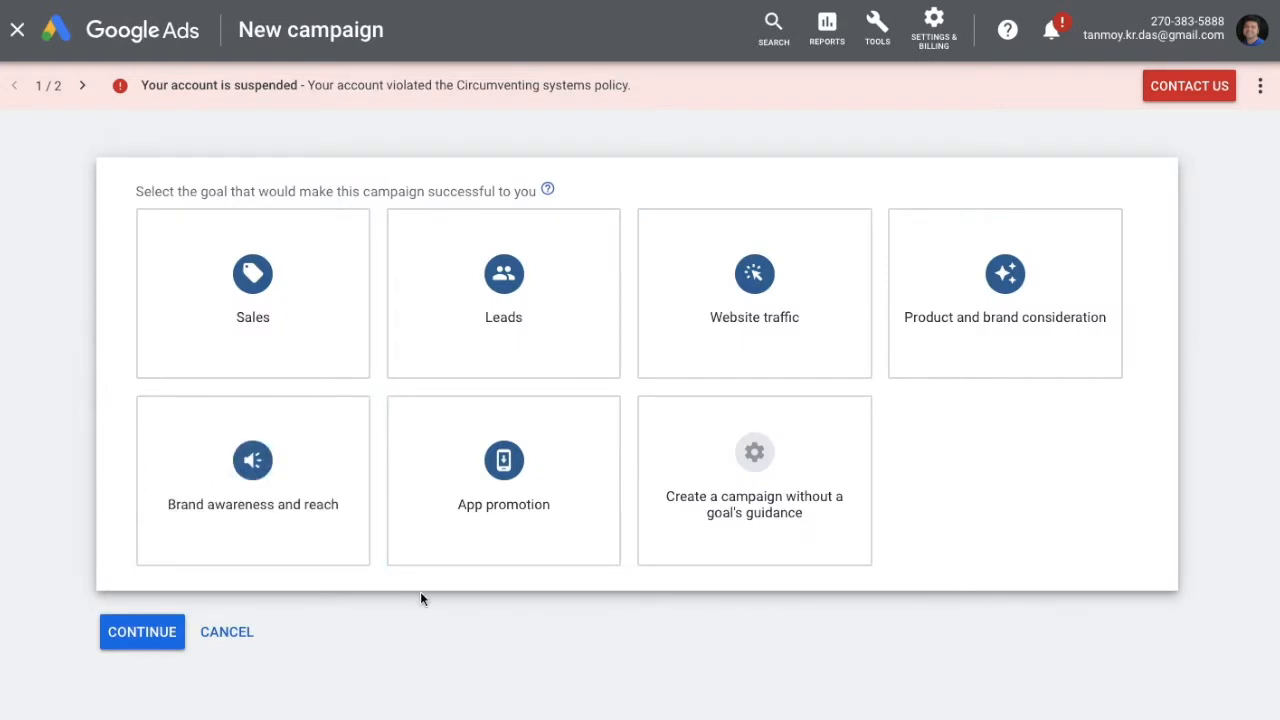
left_click(377, 351)
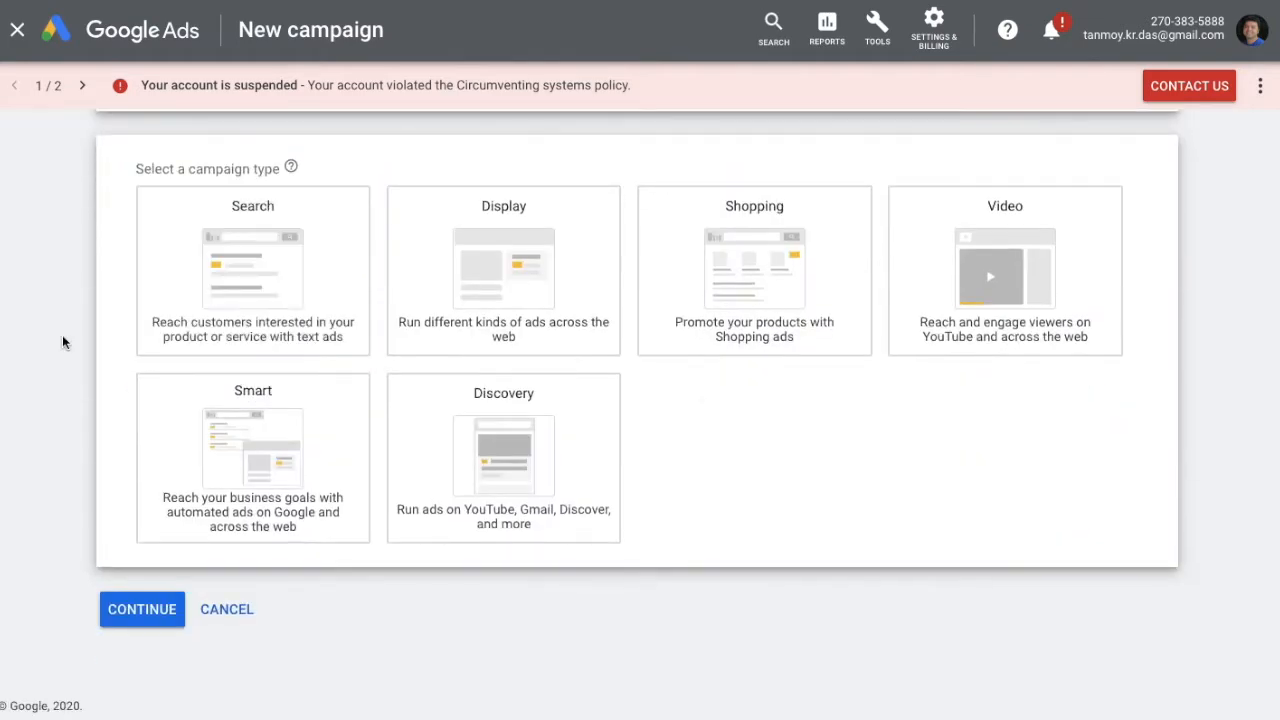
left_click(410, 292)
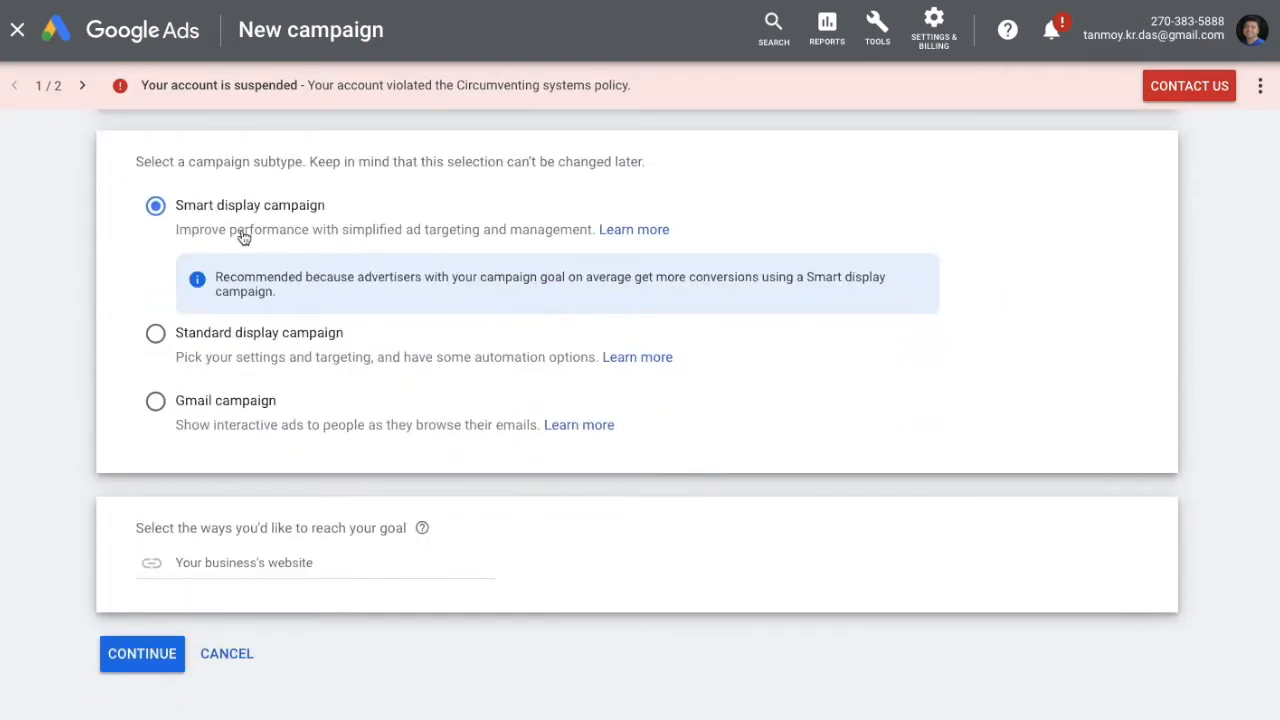
left_click(197, 337)
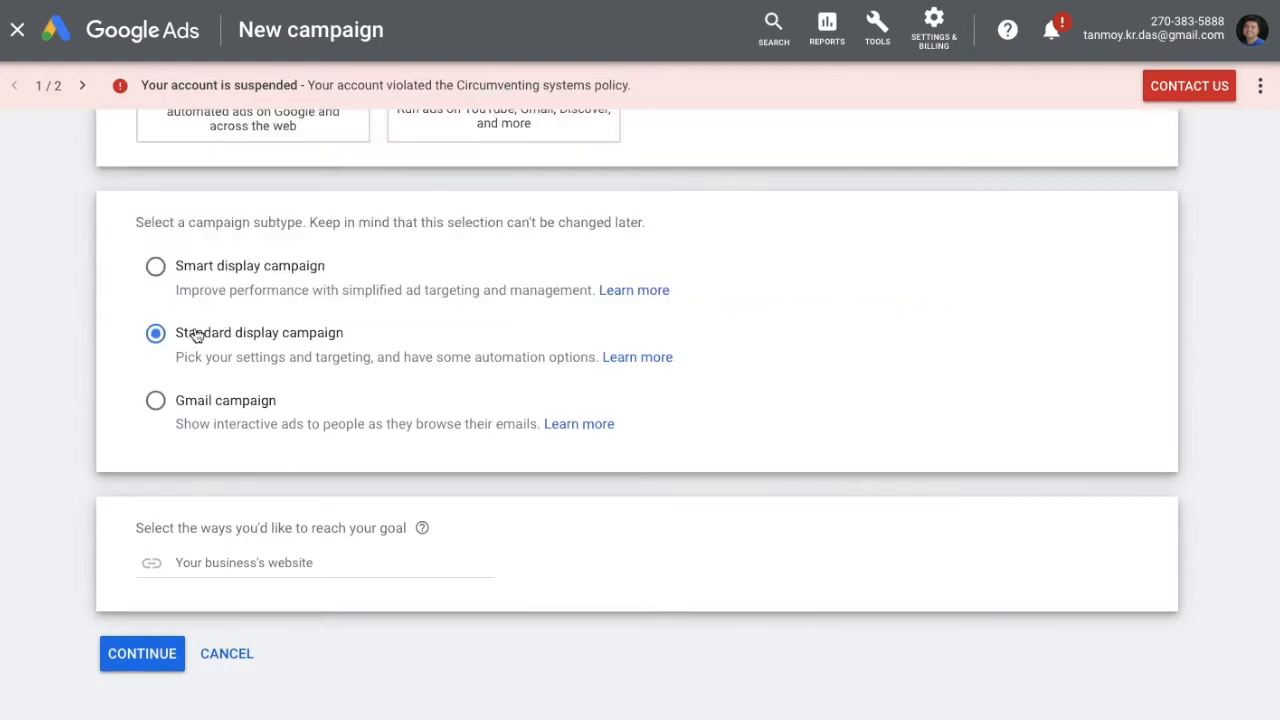
left_click(212, 410)
left_click(201, 352)
left_click(200, 566)
type("ww")
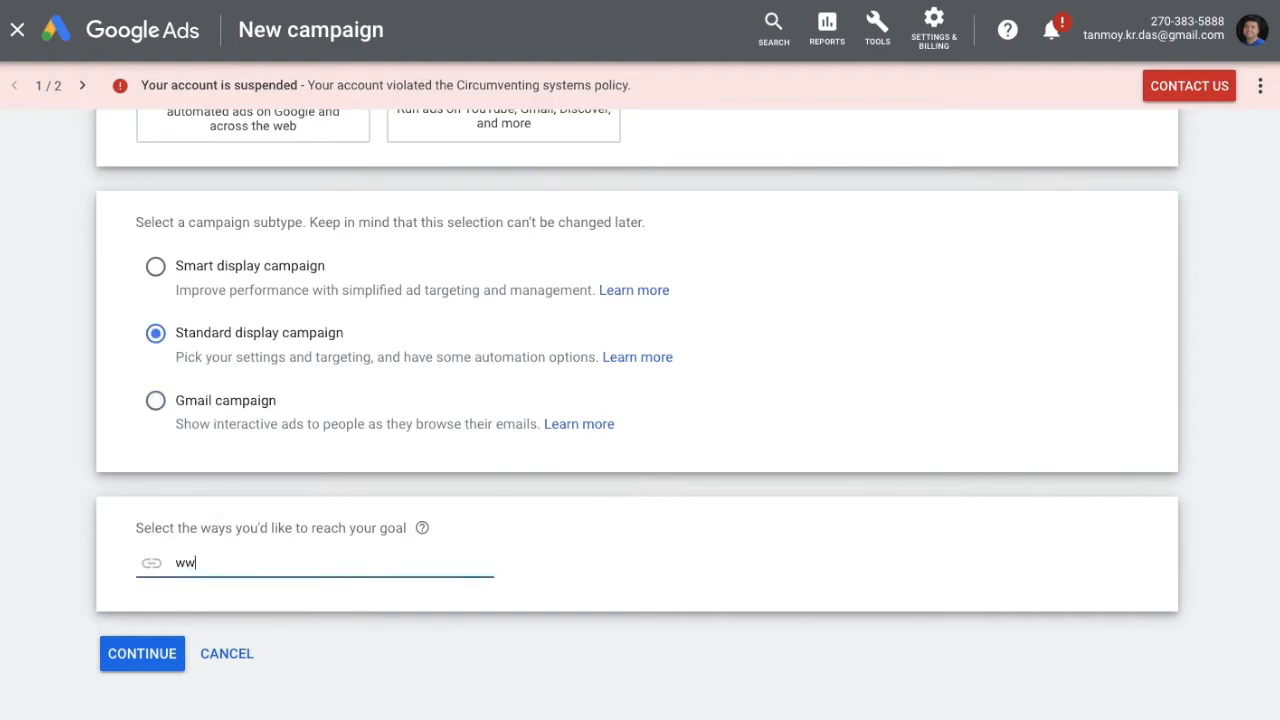
type("w.indiabusinesstoday.in")
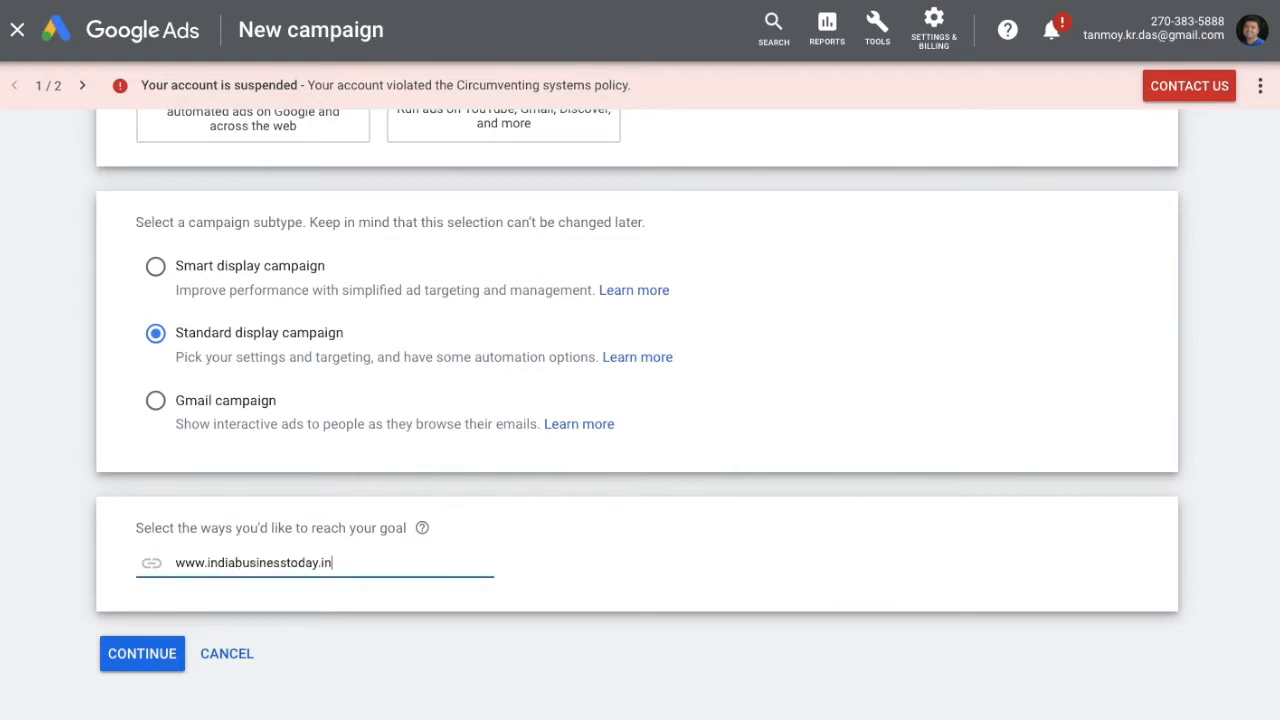
left_click(146, 653)
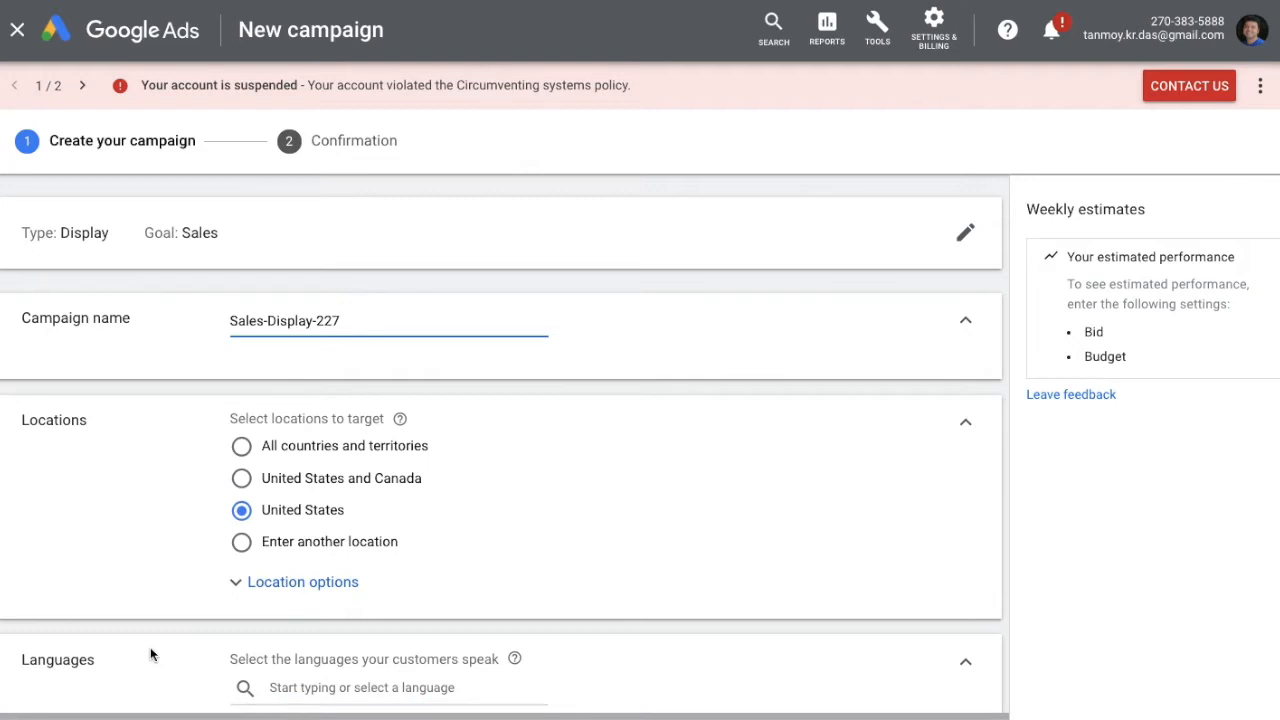
Replace the default campaign name with DisplayNov8.
key("BackSpace")
key("BackSpace")
key("BackSpace")
key("BackSpace")
key("BackSpace")
key("BackSpace")
key("BackSpace")
key("BackSpace")
key("BackSpace")
key("BackSpace")
key("BackSpace")
key("BackSpace")
key("BackSpace")
key("BackSpace")
key("BackSpace")
key("BackSpace")
type("Display")
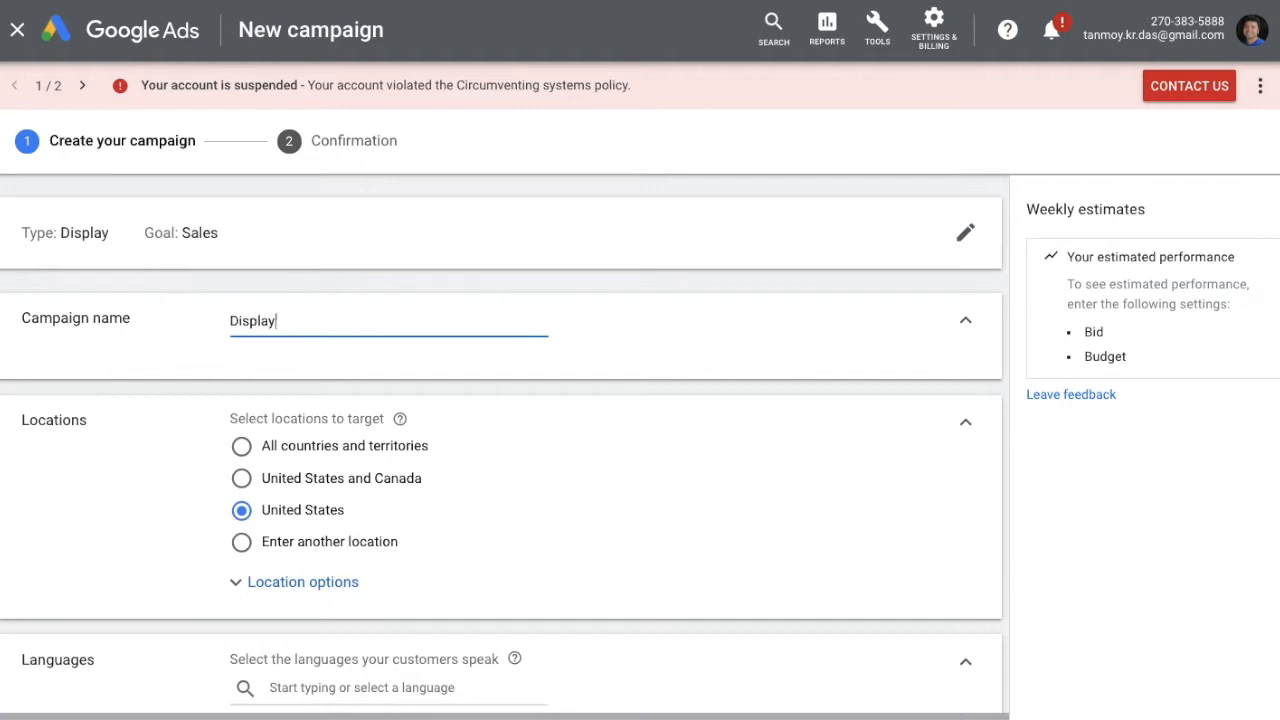
type("Nob")
key("BackSpace")
type("v8")
Target the custom locations India (country), Telangana (state) and Hyderabad (city) for the campaign.
scroll(570, 507, "down", 3)
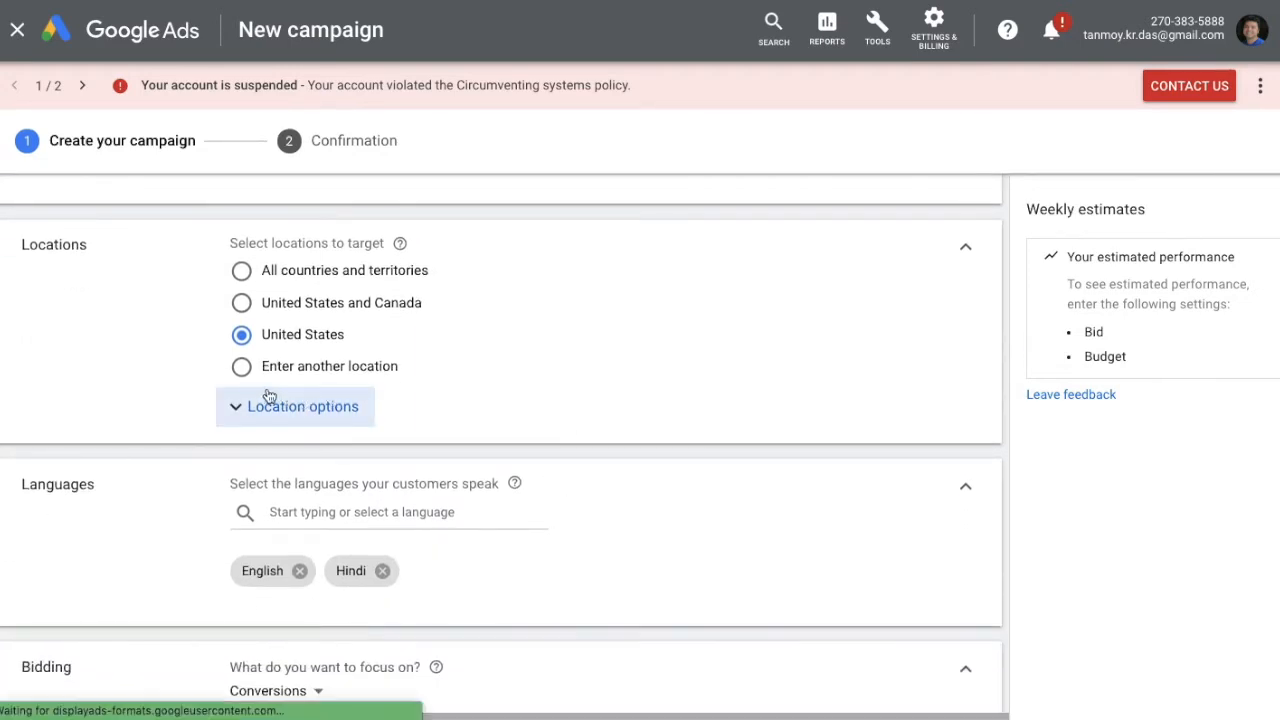
left_click(242, 372)
left_click(380, 413)
type("india")
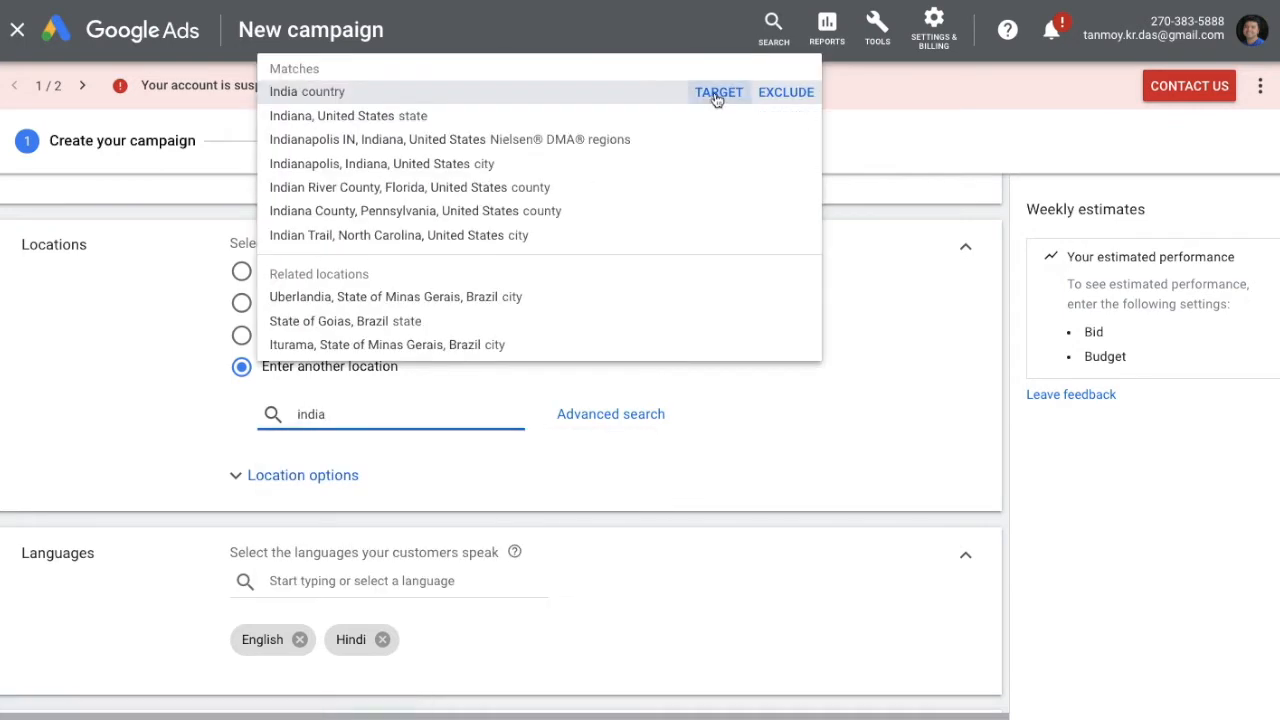
left_click(716, 95)
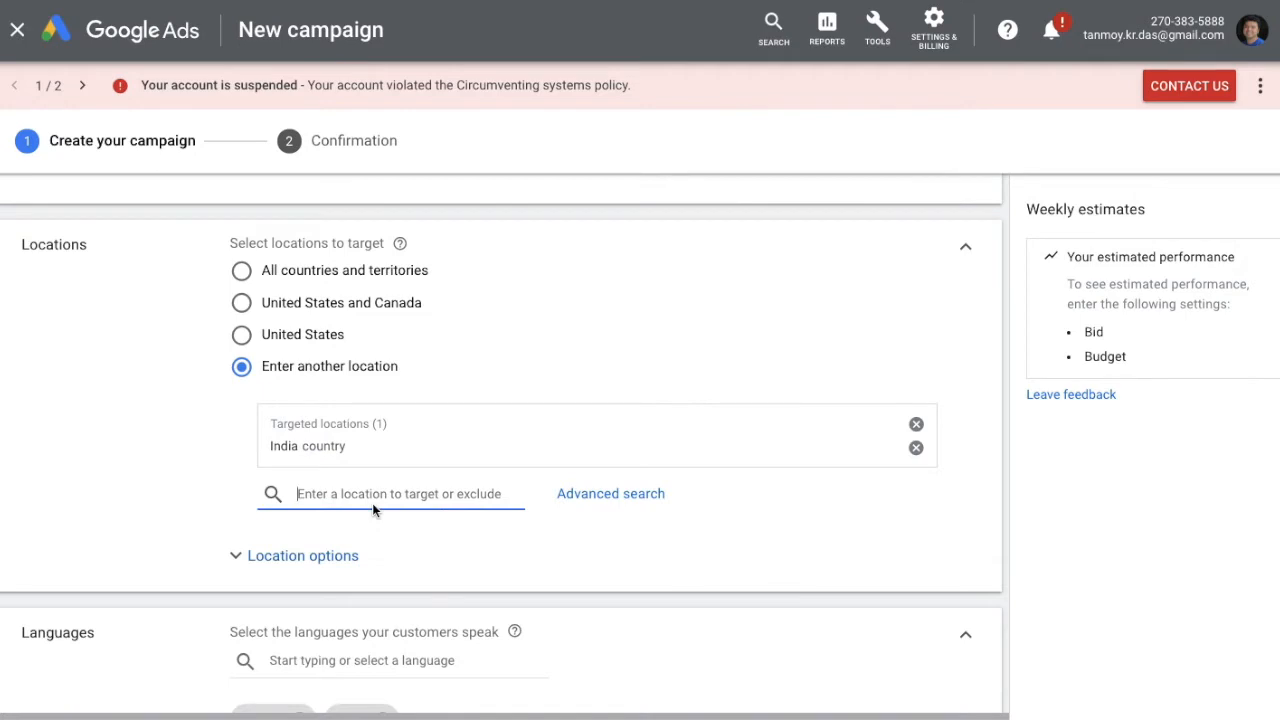
type("telangan")
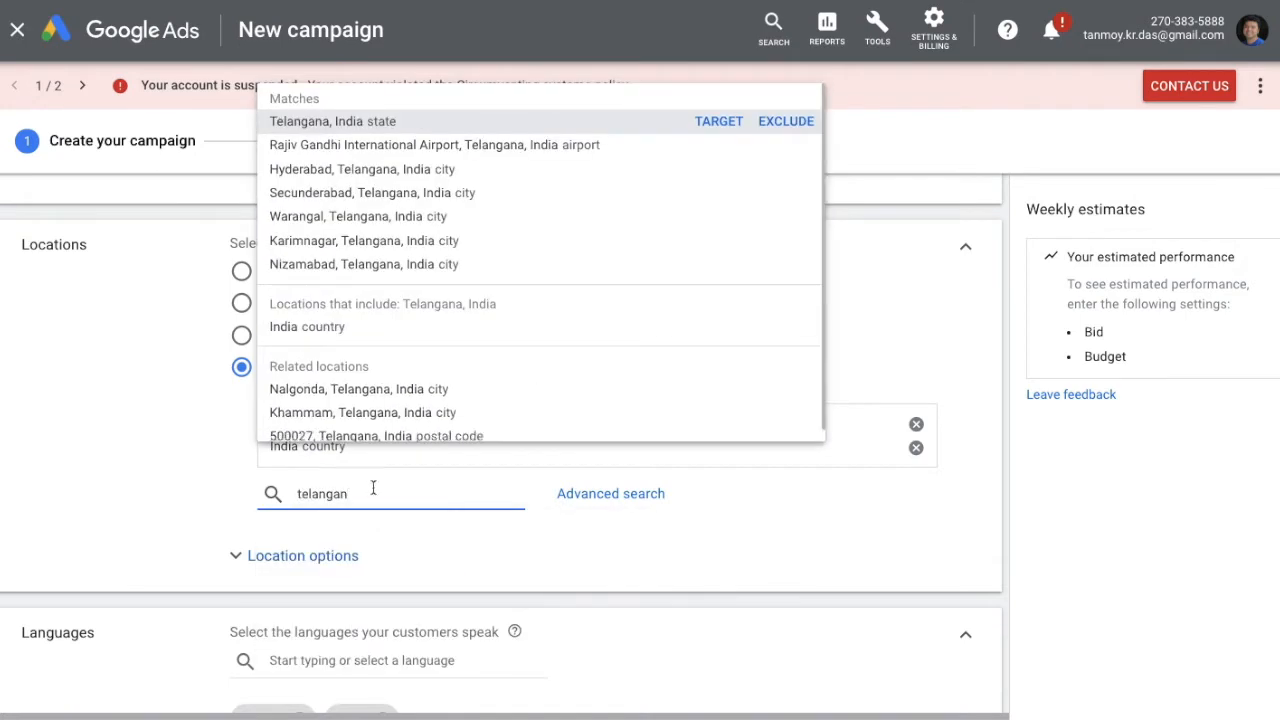
left_click(710, 121)
left_click(352, 517)
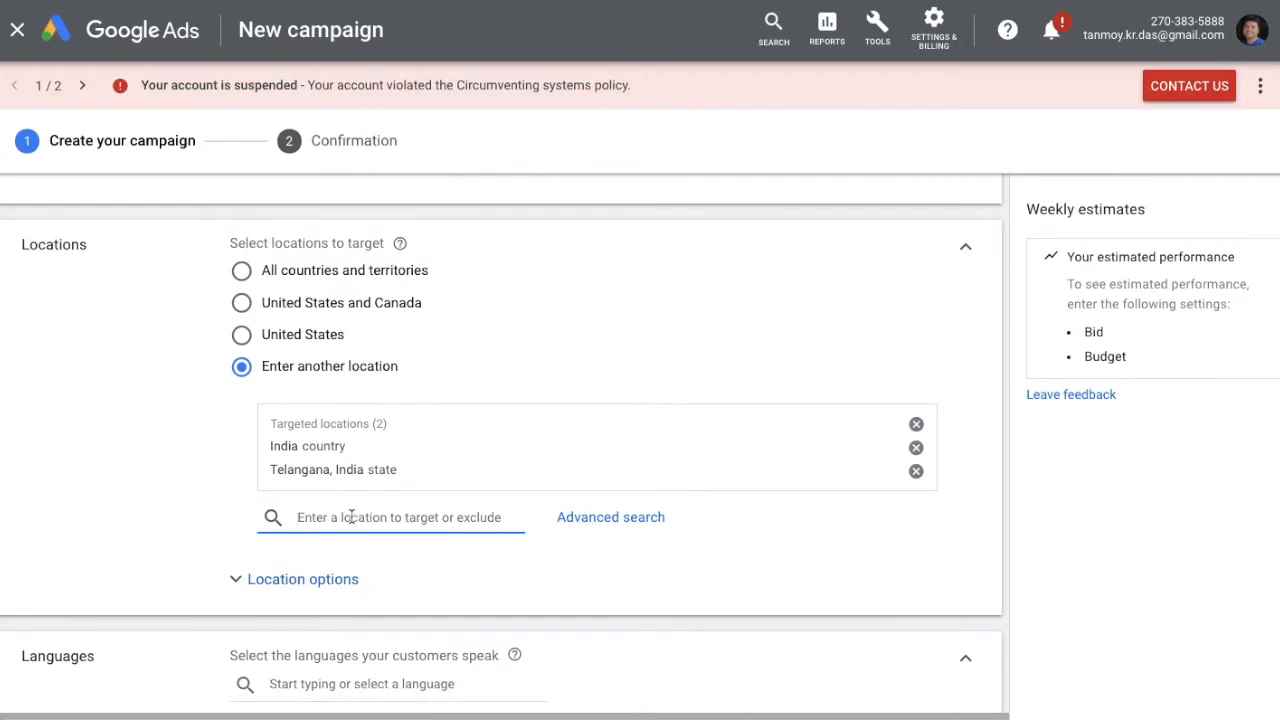
type("hydera")
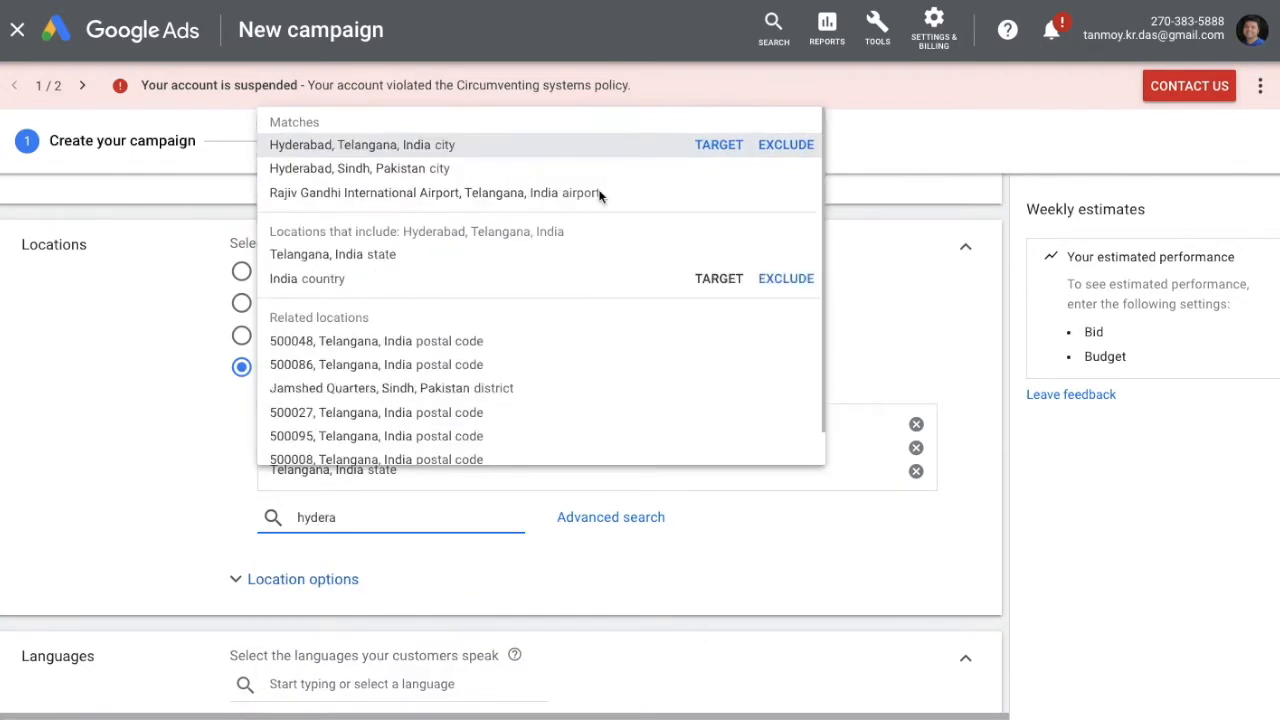
left_click(719, 145)
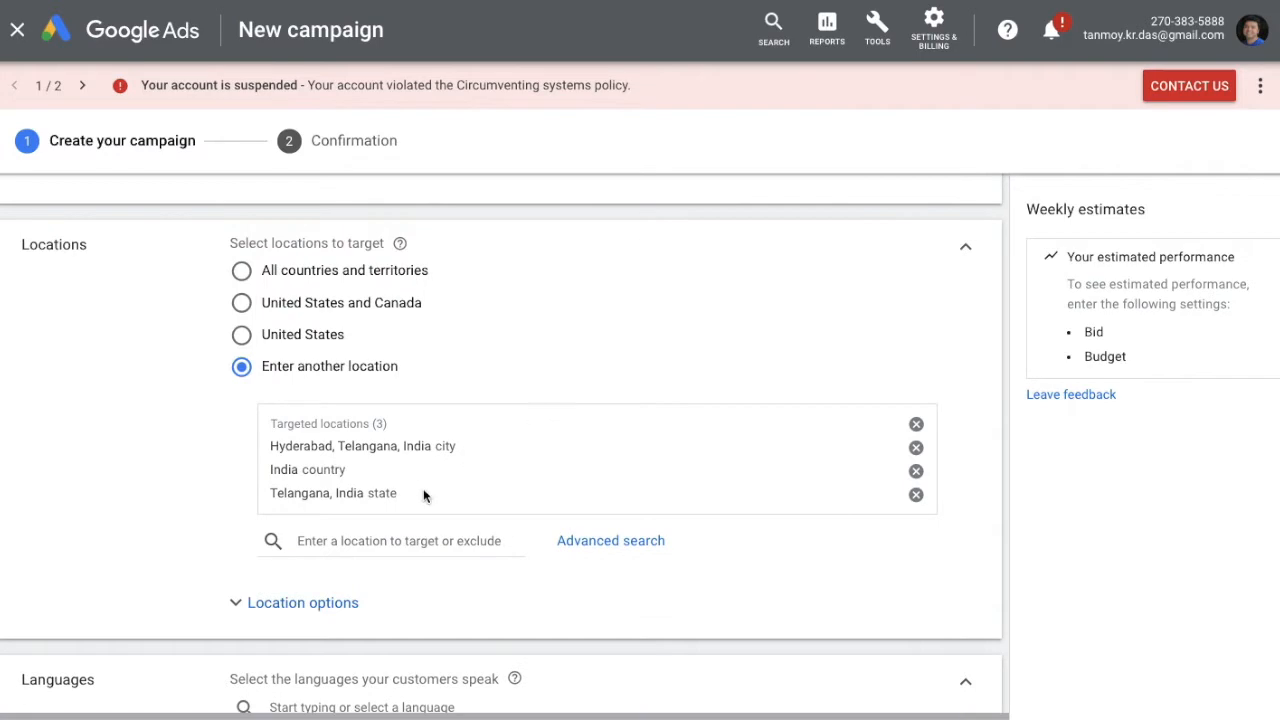
Add a radius target of 30 mi around Gachibowli, Telangana, India using the advanced location search, and save it.
left_click(642, 558)
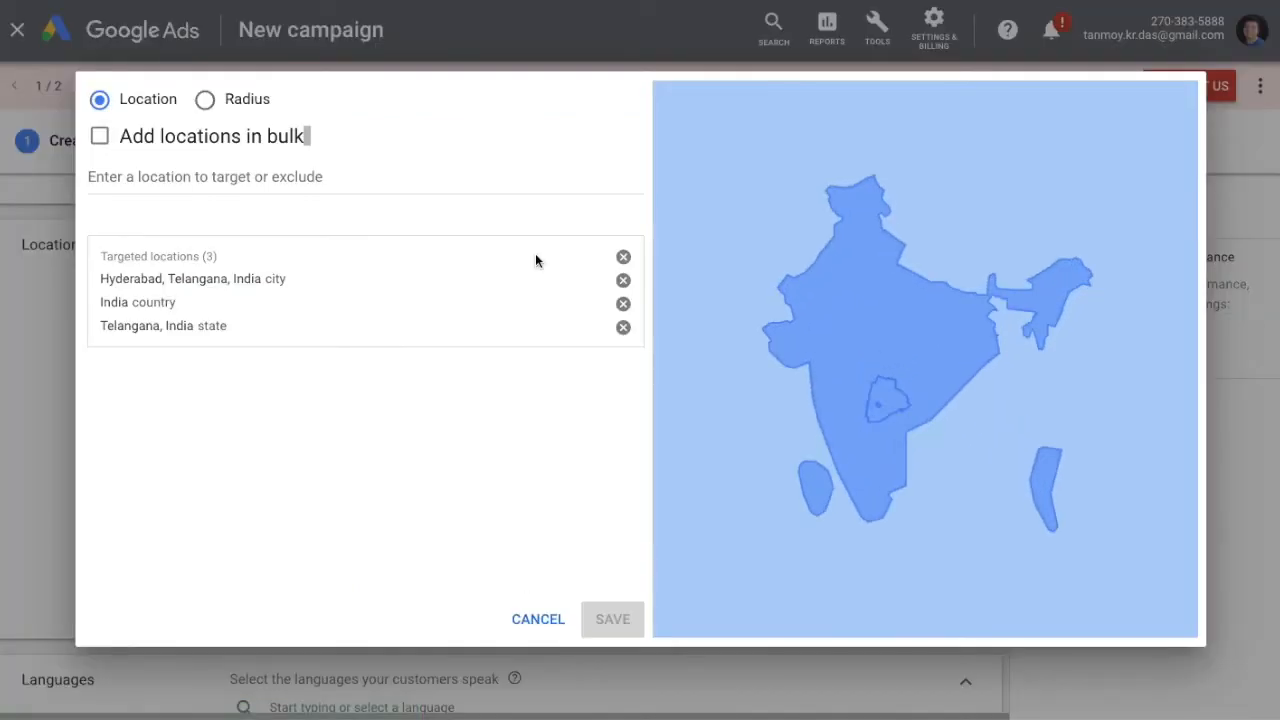
left_click(207, 104)
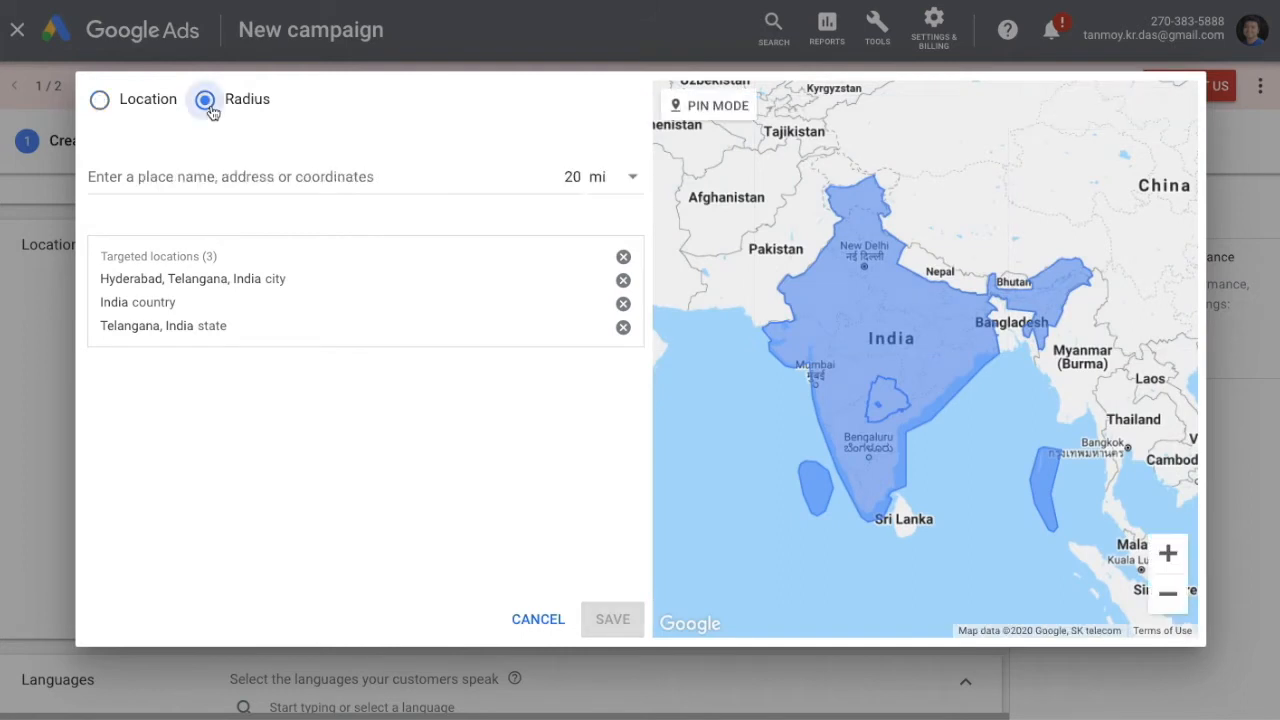
left_click(578, 182)
key("BackSpace")
key("BackSpace")
type("30")
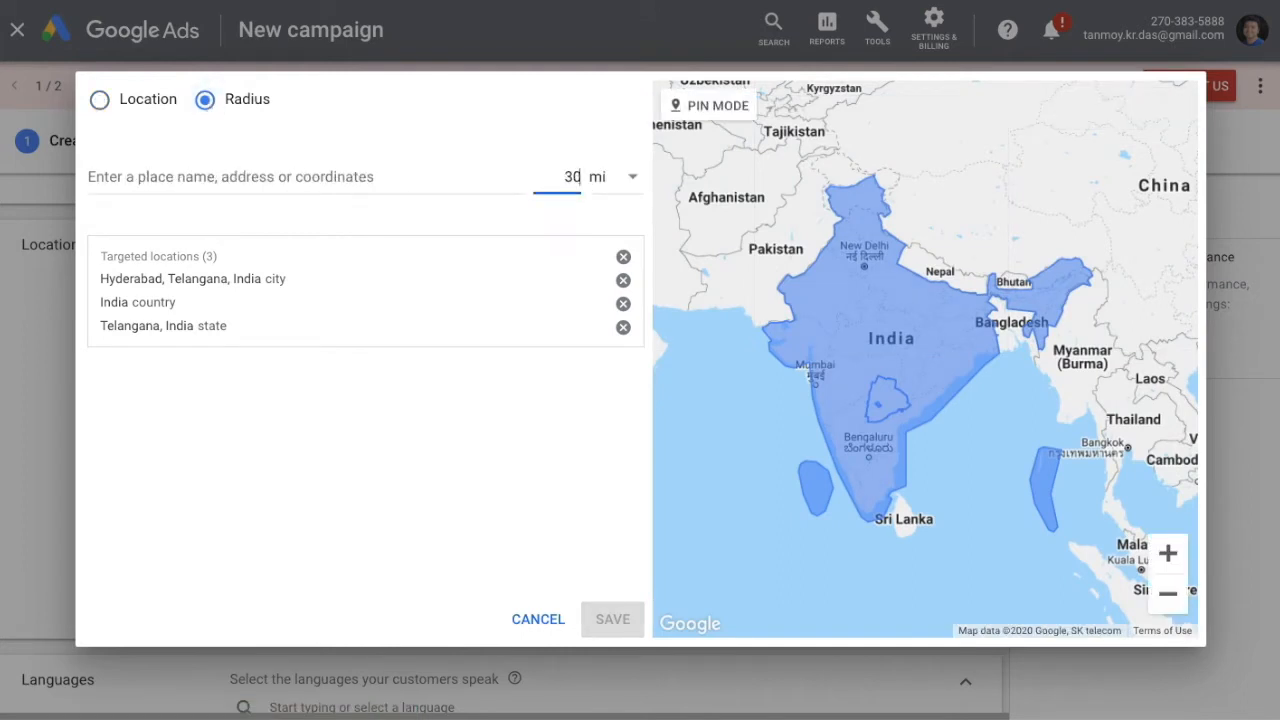
left_click(310, 172)
type("gach")
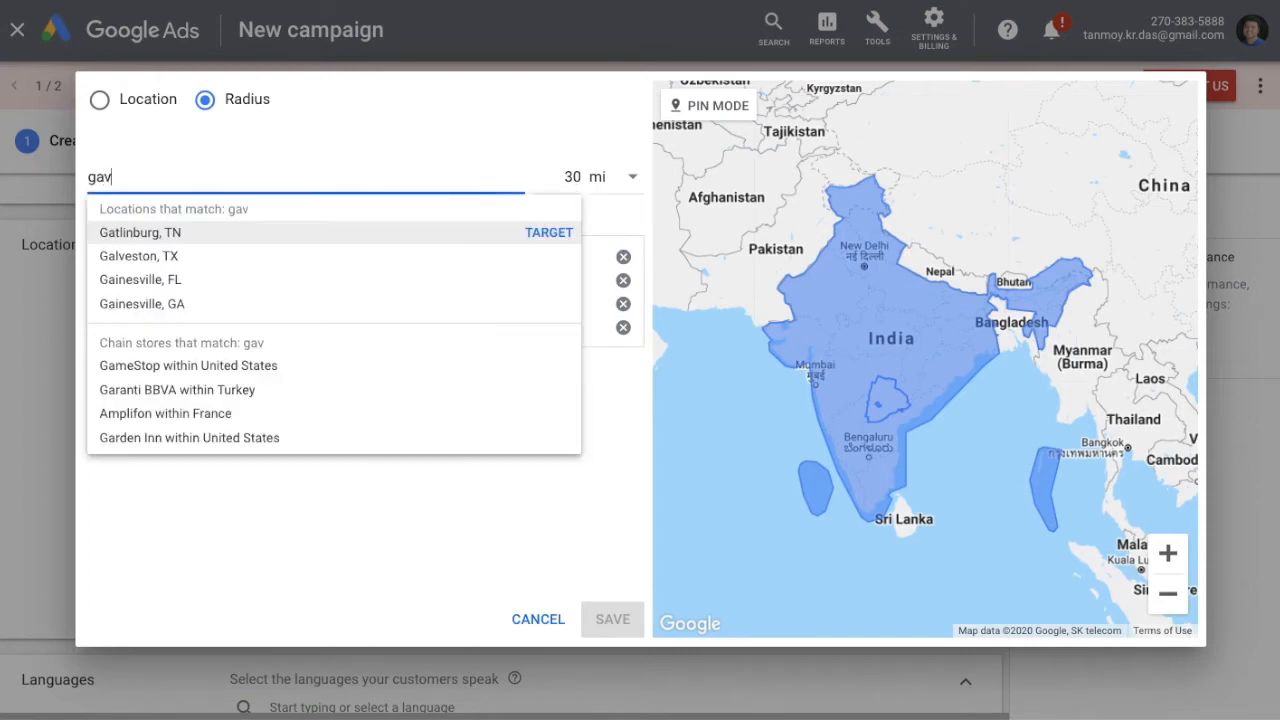
type("i")
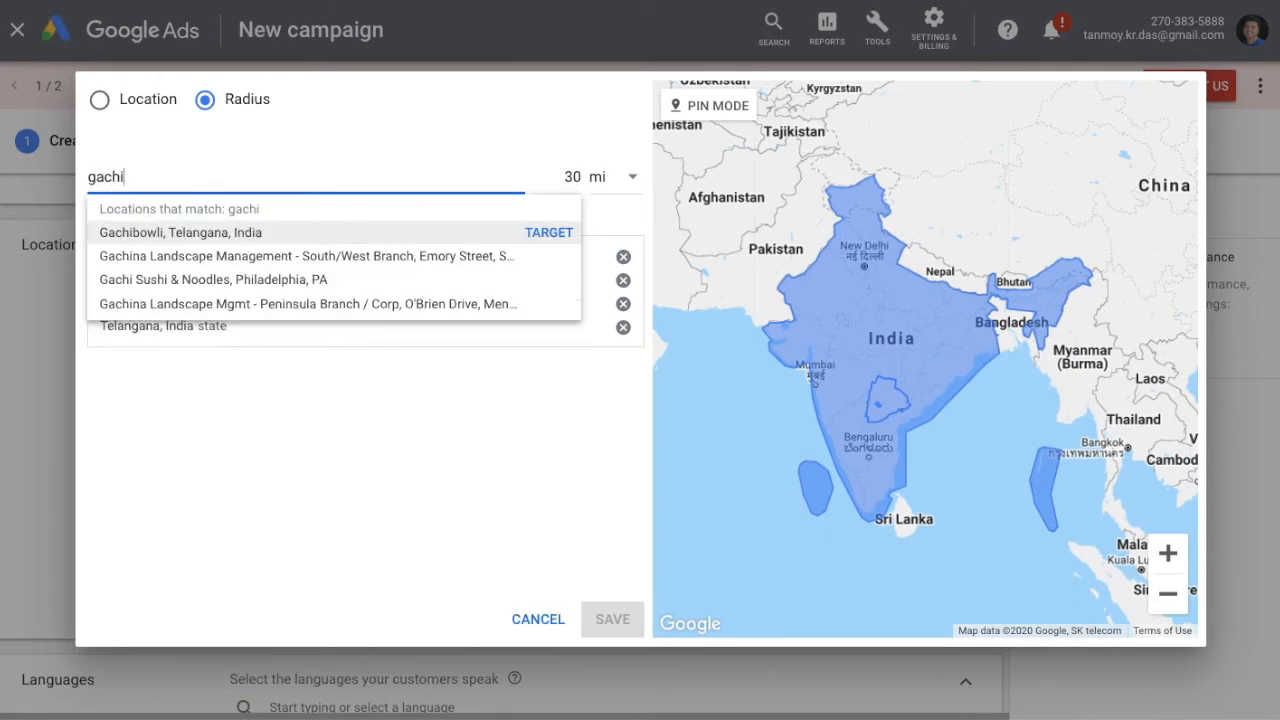
left_click(304, 240)
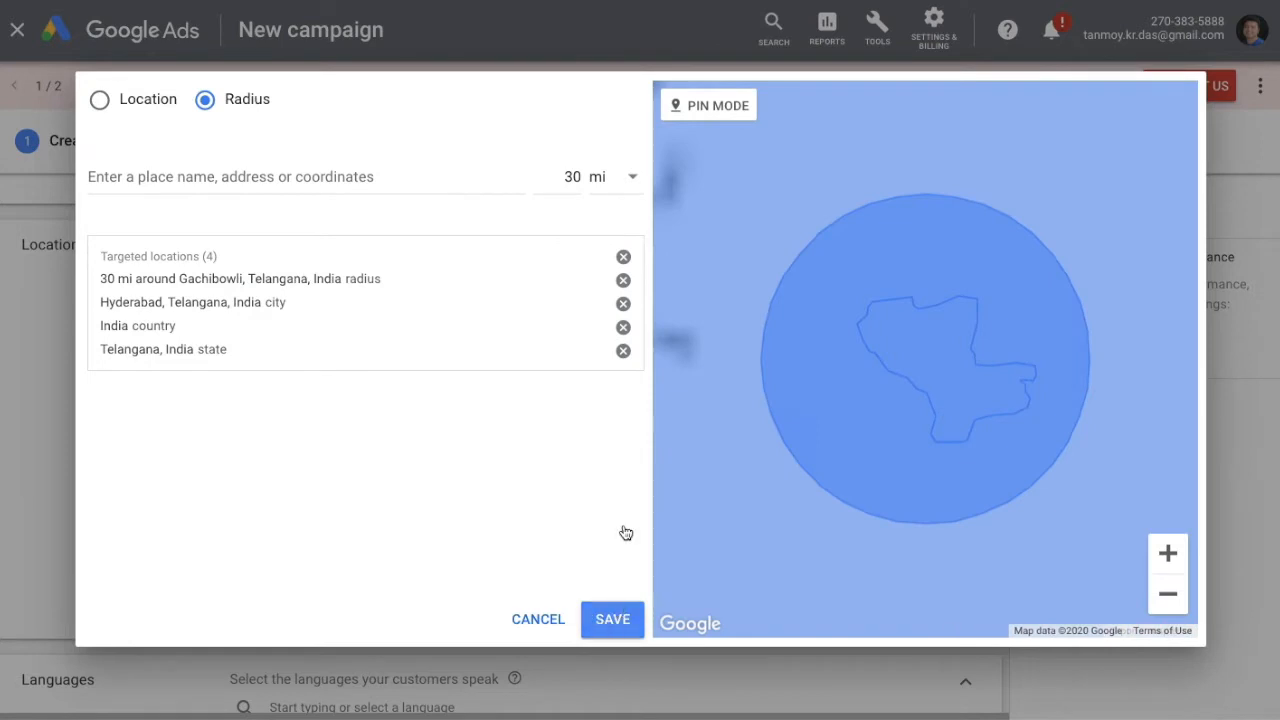
left_click(594, 606)
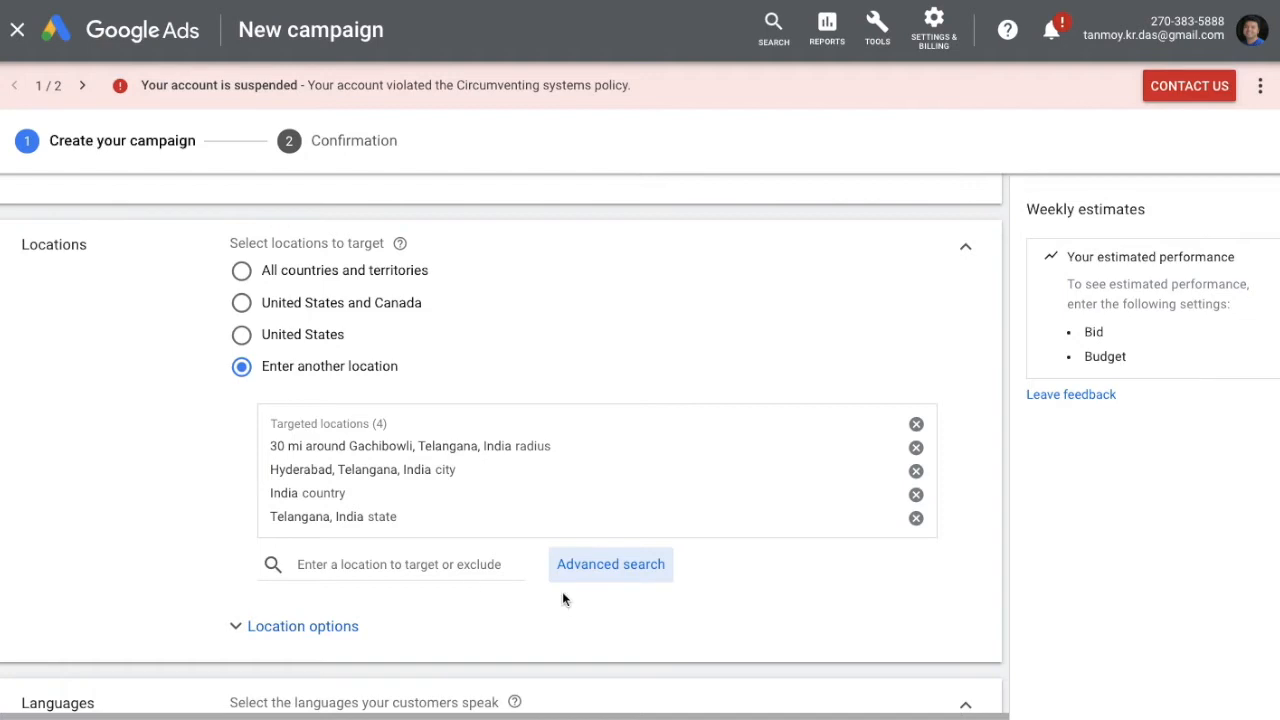
Exclude the city of Mumbai, Maharashtra, India from the campaign's locations.
left_click(416, 564)
type("mumbai")
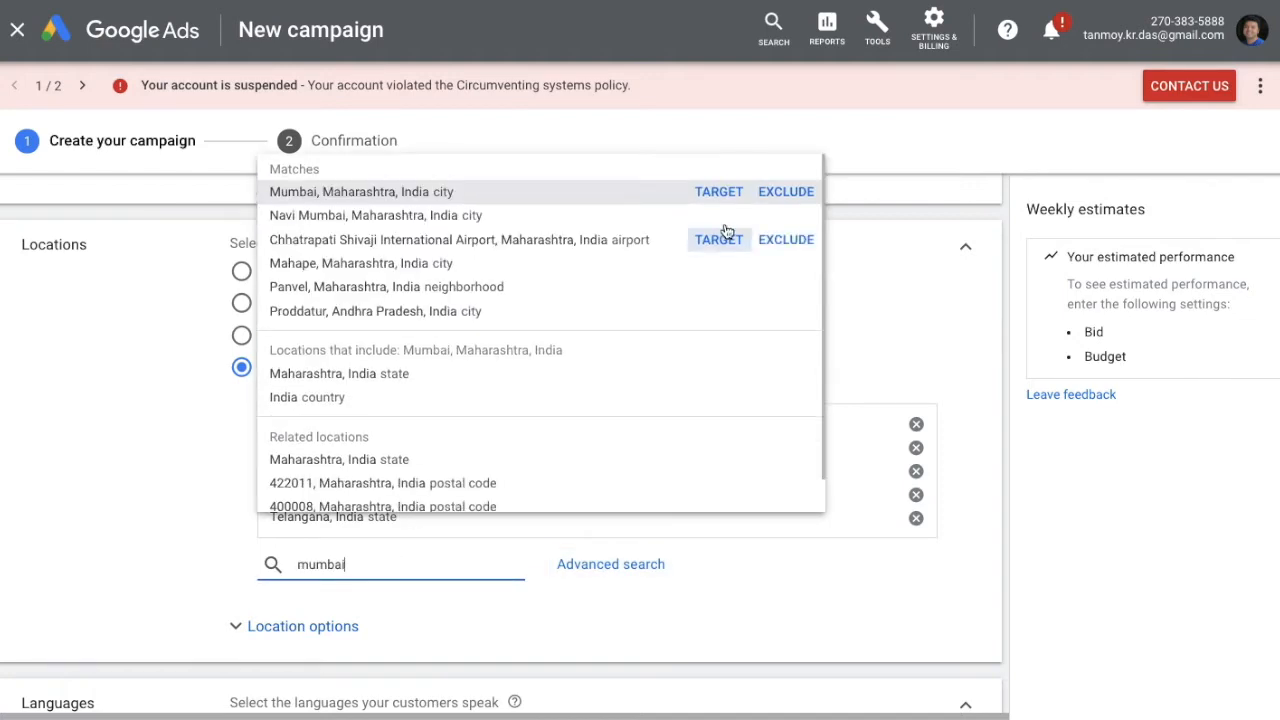
left_click(786, 193)
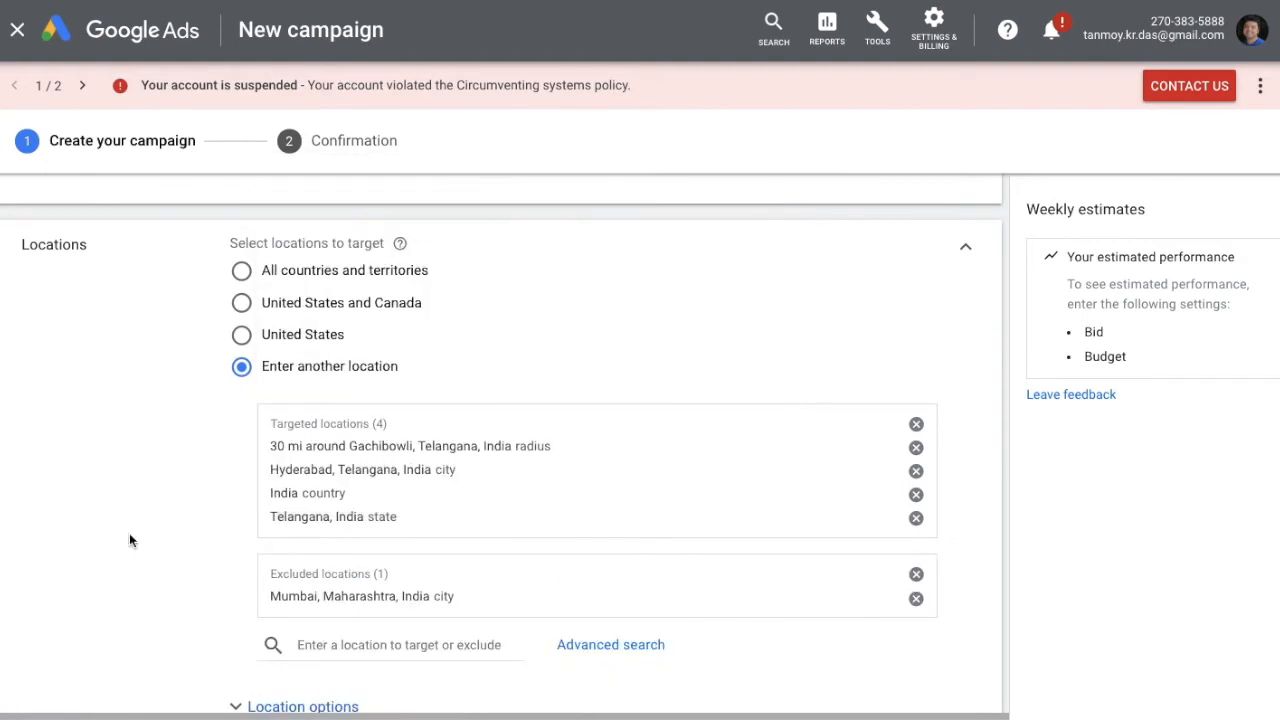
Examine the target and exclude settings in the location options and the list of selectable customer languages.
scroll(129, 535, "down", 3)
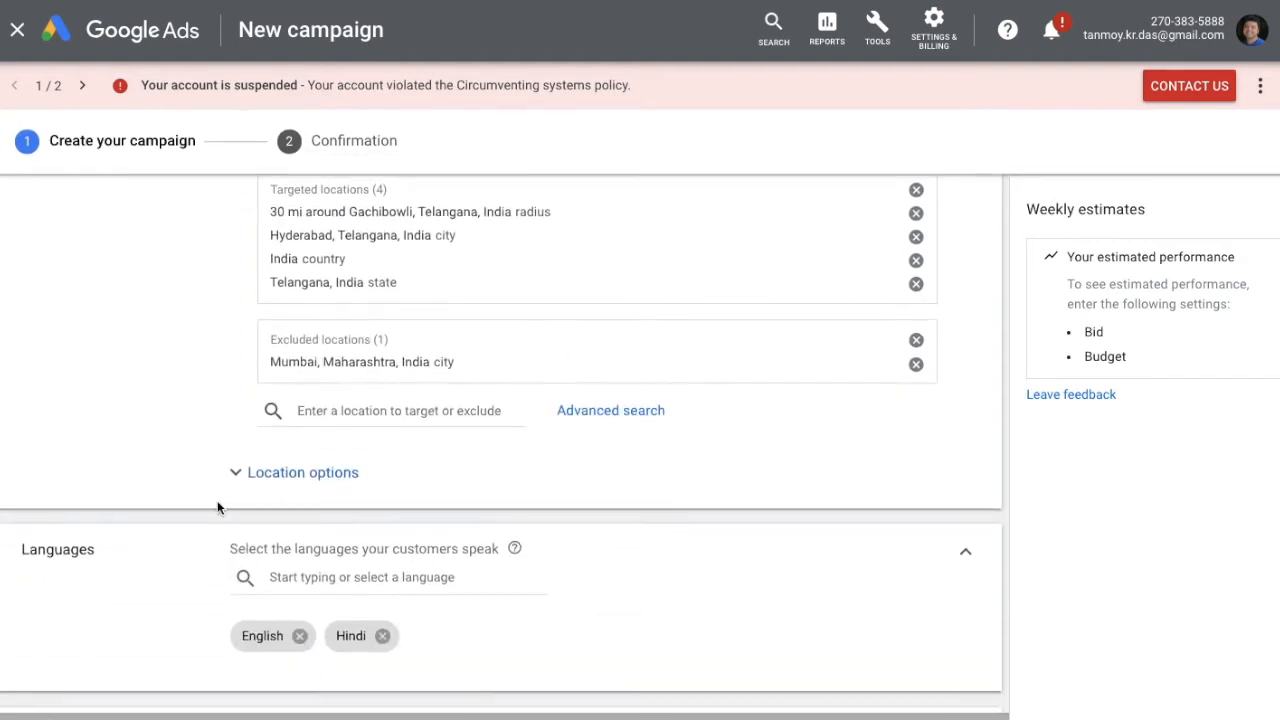
left_click(348, 484)
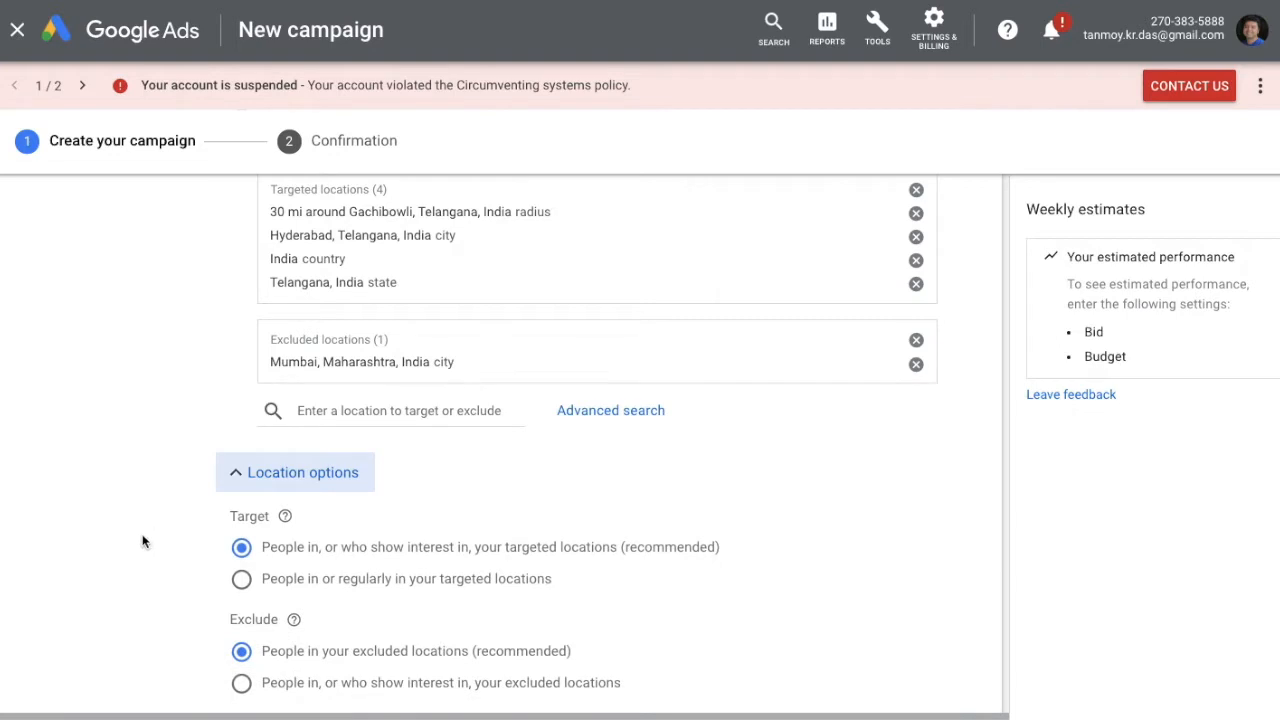
scroll(143, 541, "down", 1)
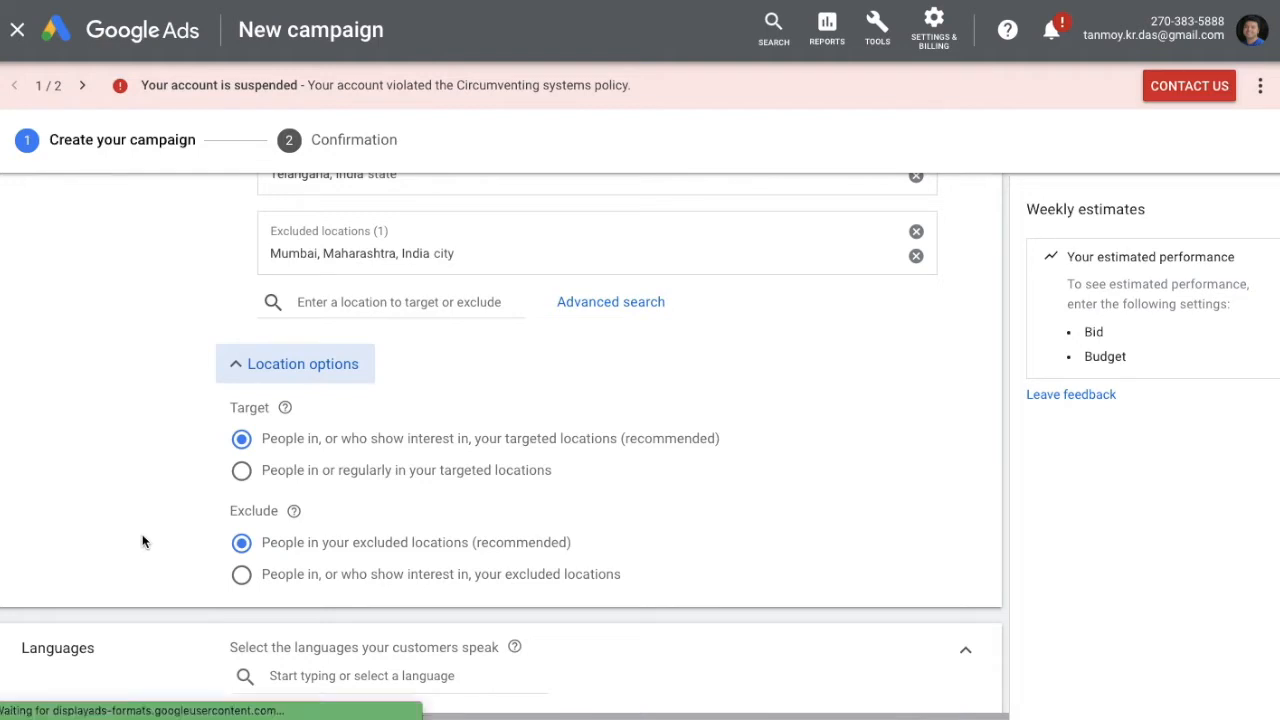
left_click(237, 368)
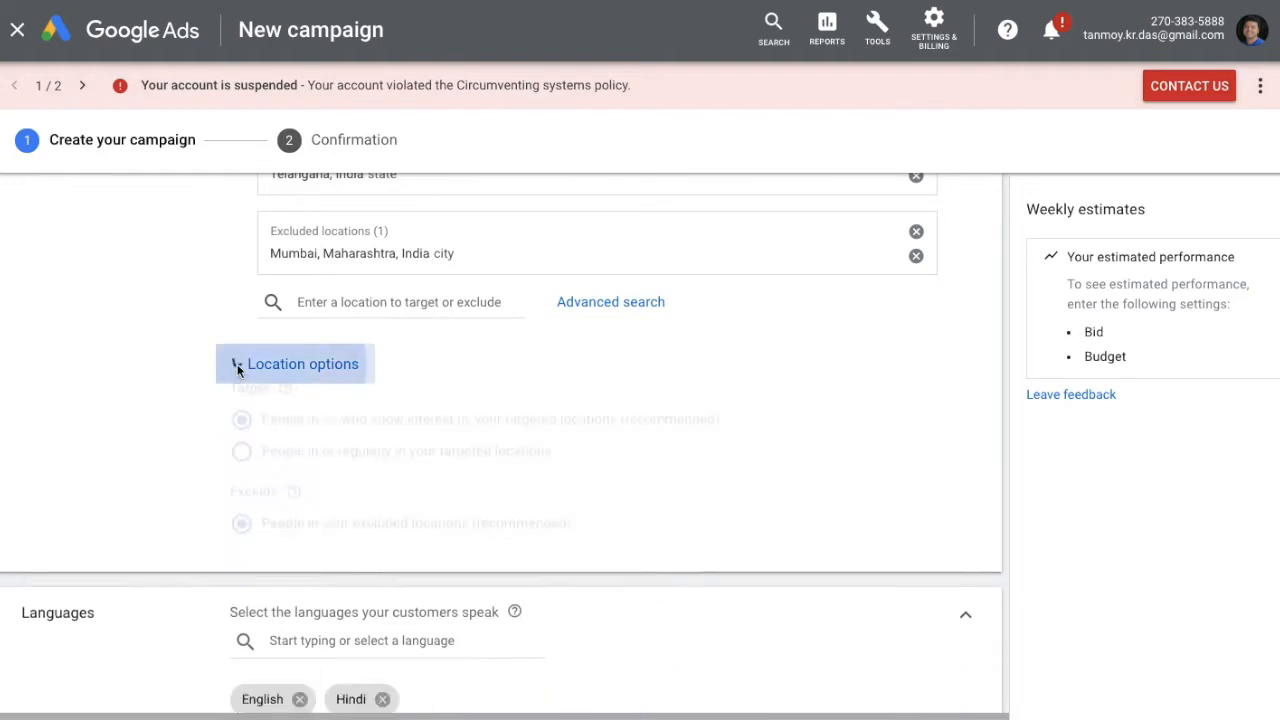
scroll(148, 505, "down", 2)
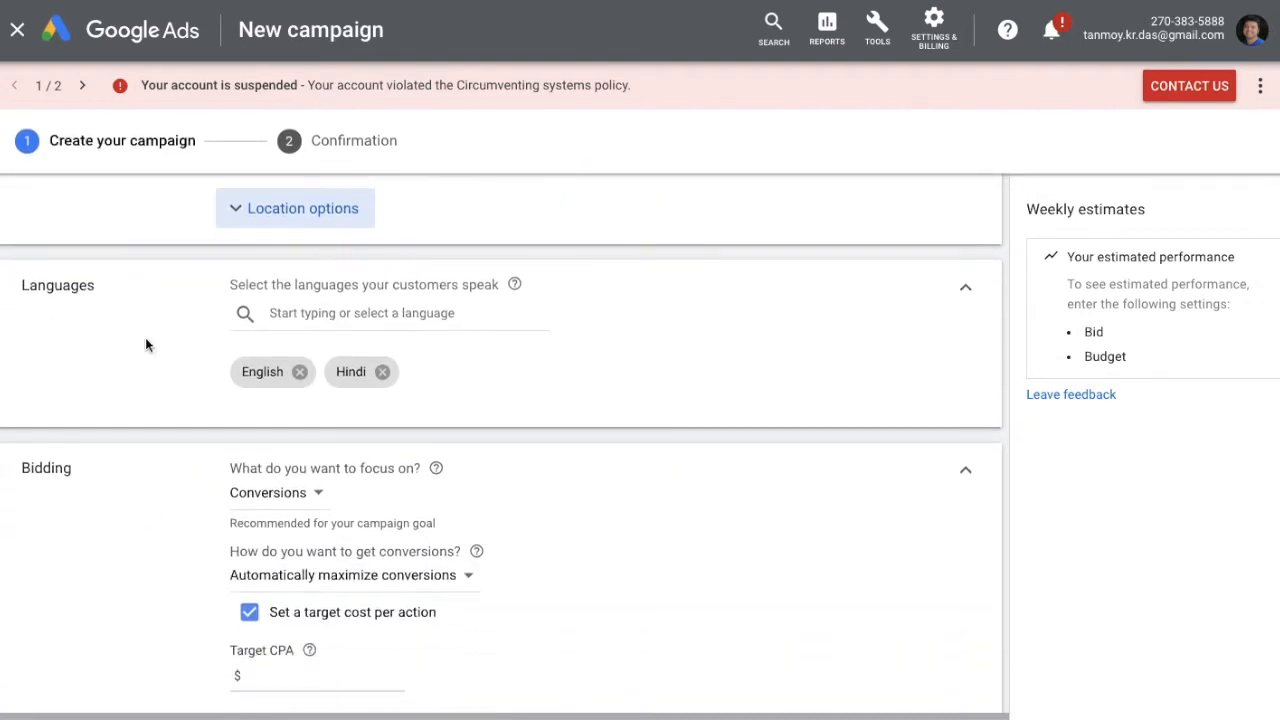
left_click(327, 316)
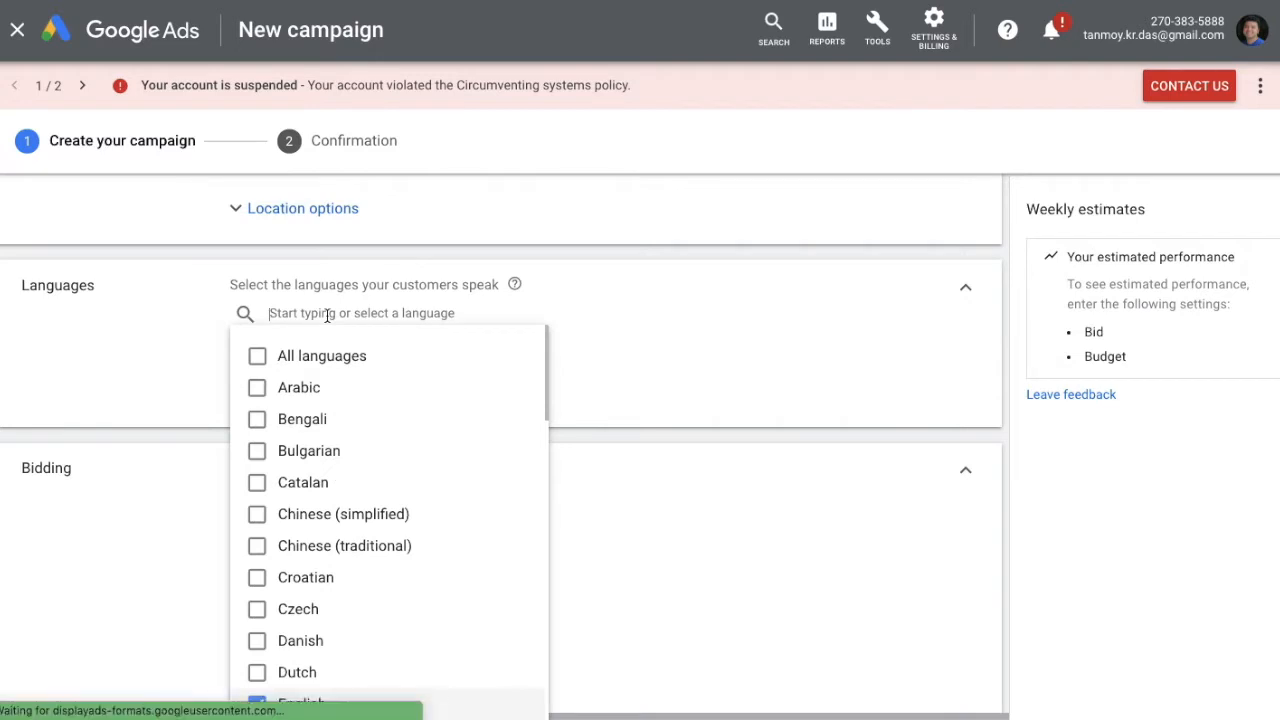
left_click(117, 322)
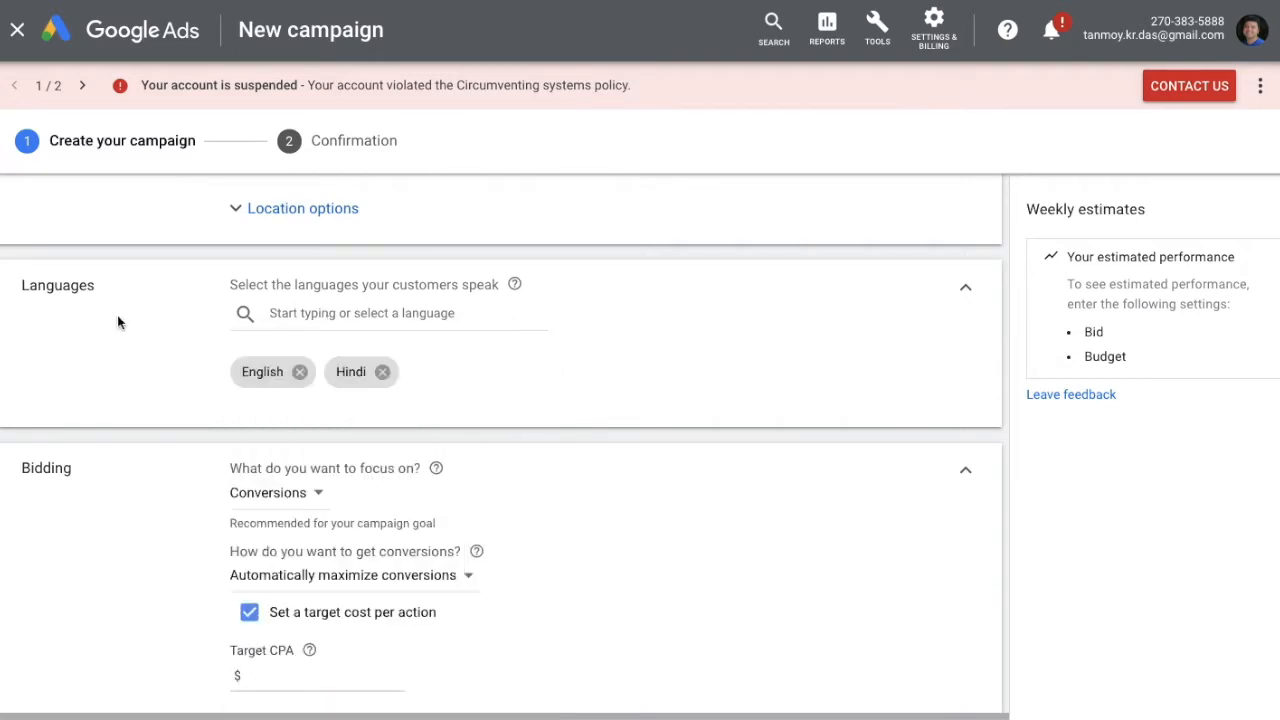
Set the target CPA in the bidding settings to $0.01.
scroll(166, 505, "down", 2)
scroll(166, 509, "down", 1)
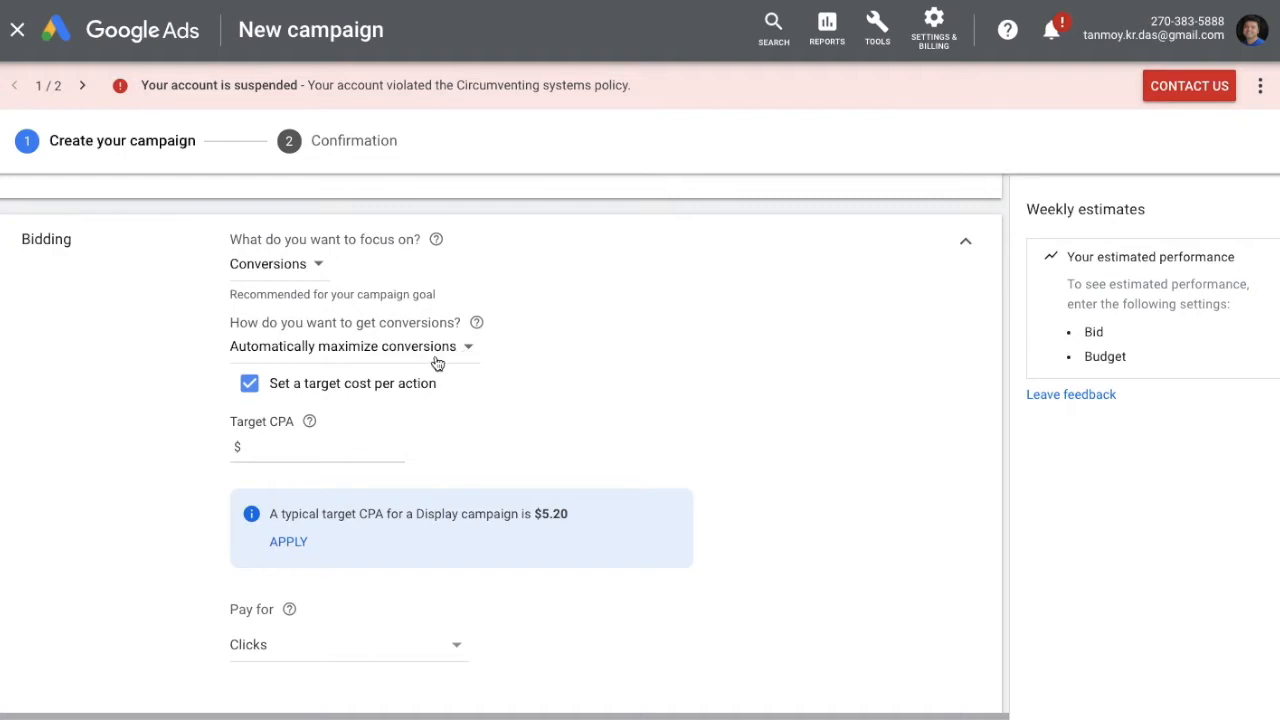
left_click(300, 448)
type("0.01")
left_click(117, 514)
scroll(117, 514, "down", 2)
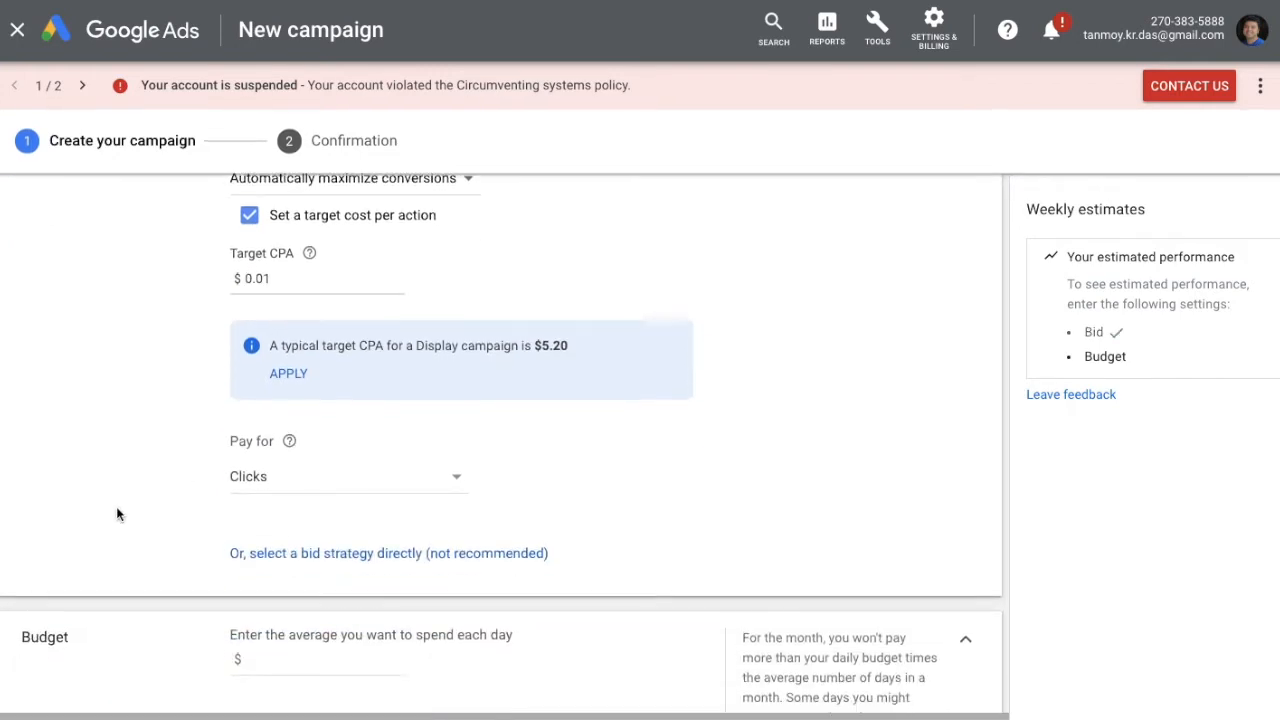
Switch to selecting a bid strategy directly and examine the available automated and manual strategies.
left_click(352, 555)
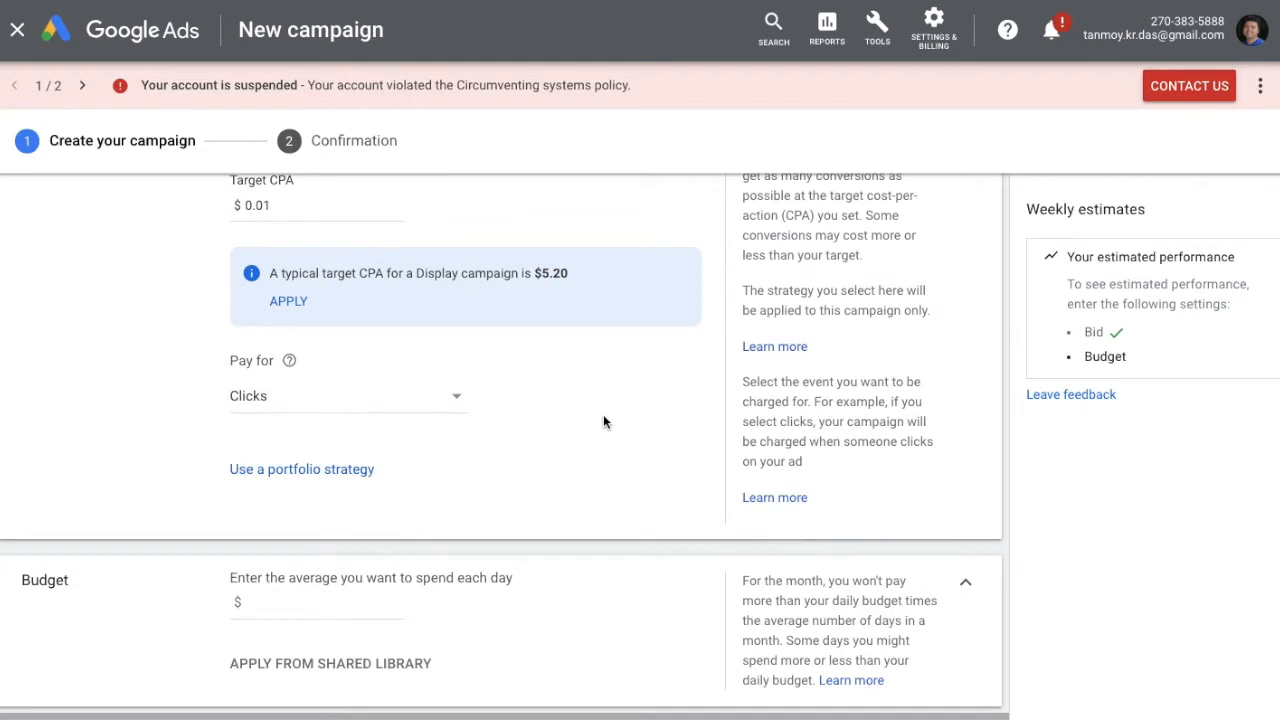
scroll(603, 420, "up", 2)
left_click(381, 284)
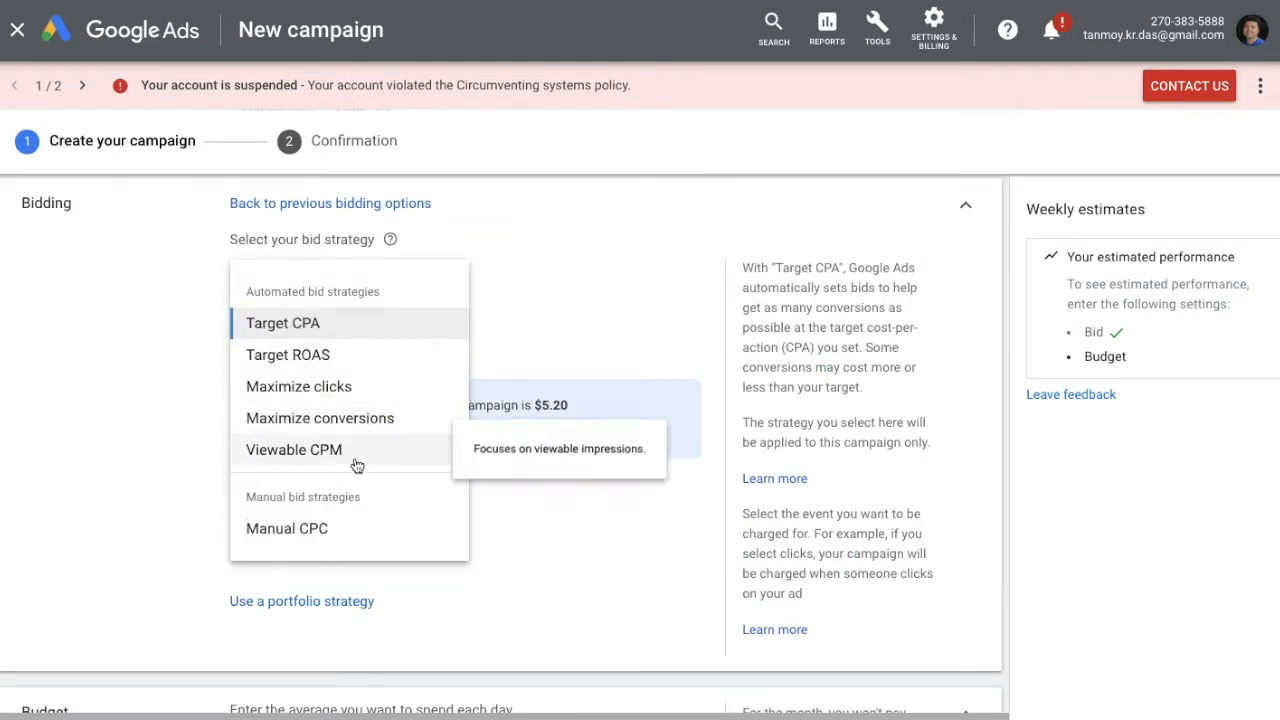
left_click(547, 337)
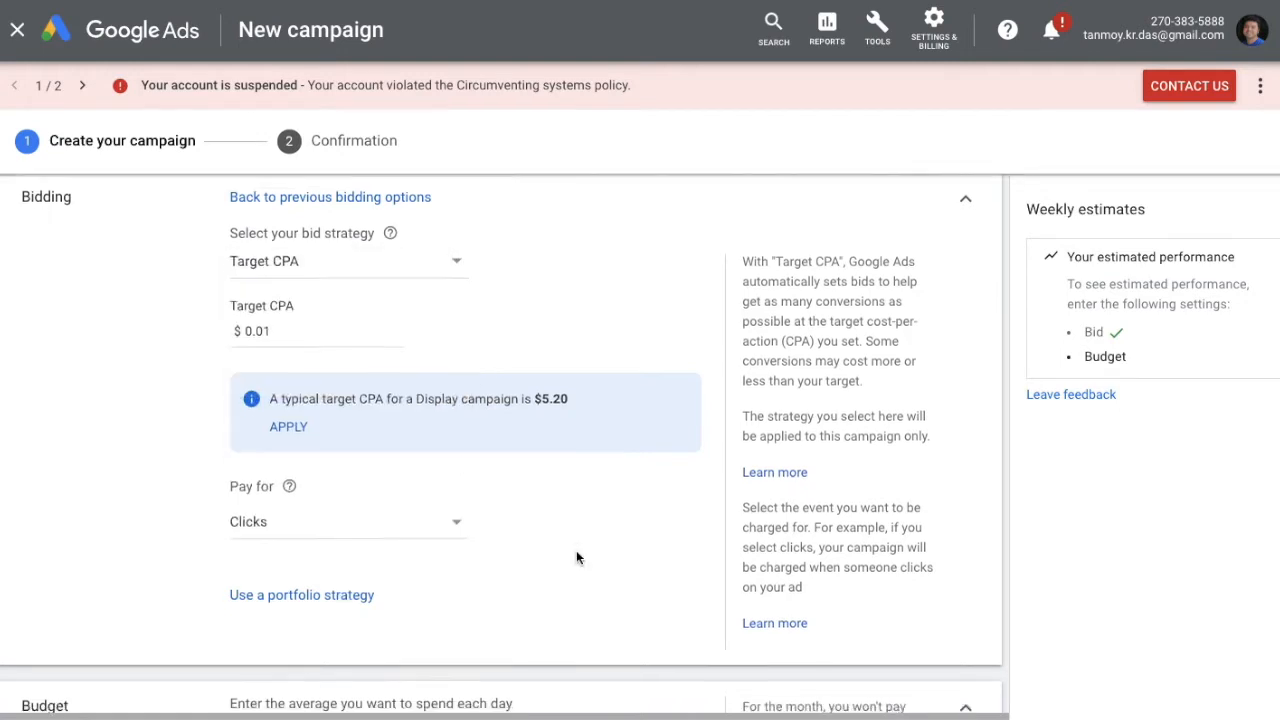
Set the campaign's average daily budget to $1.00.
scroll(577, 557, "down", 4)
left_click(300, 389)
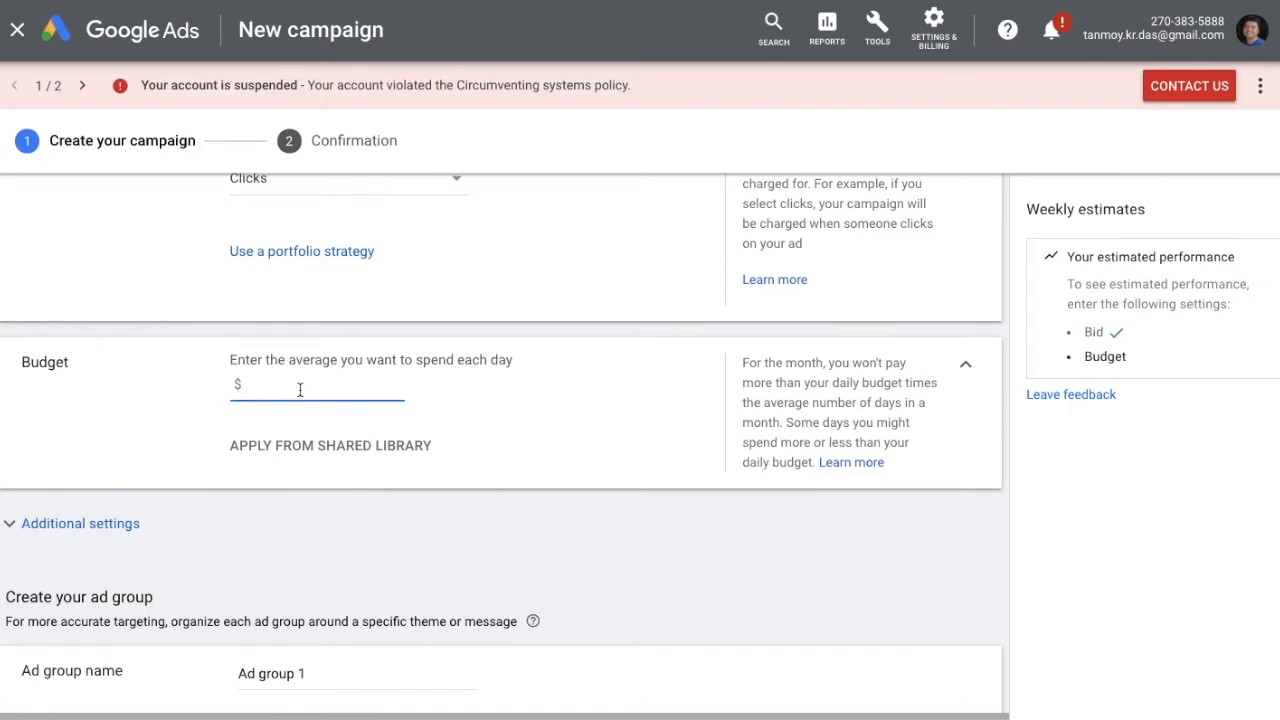
type("1")
left_click(576, 544)
Expand the campaign's additional settings and examine the ad rotation options.
scroll(576, 527, "down", 1)
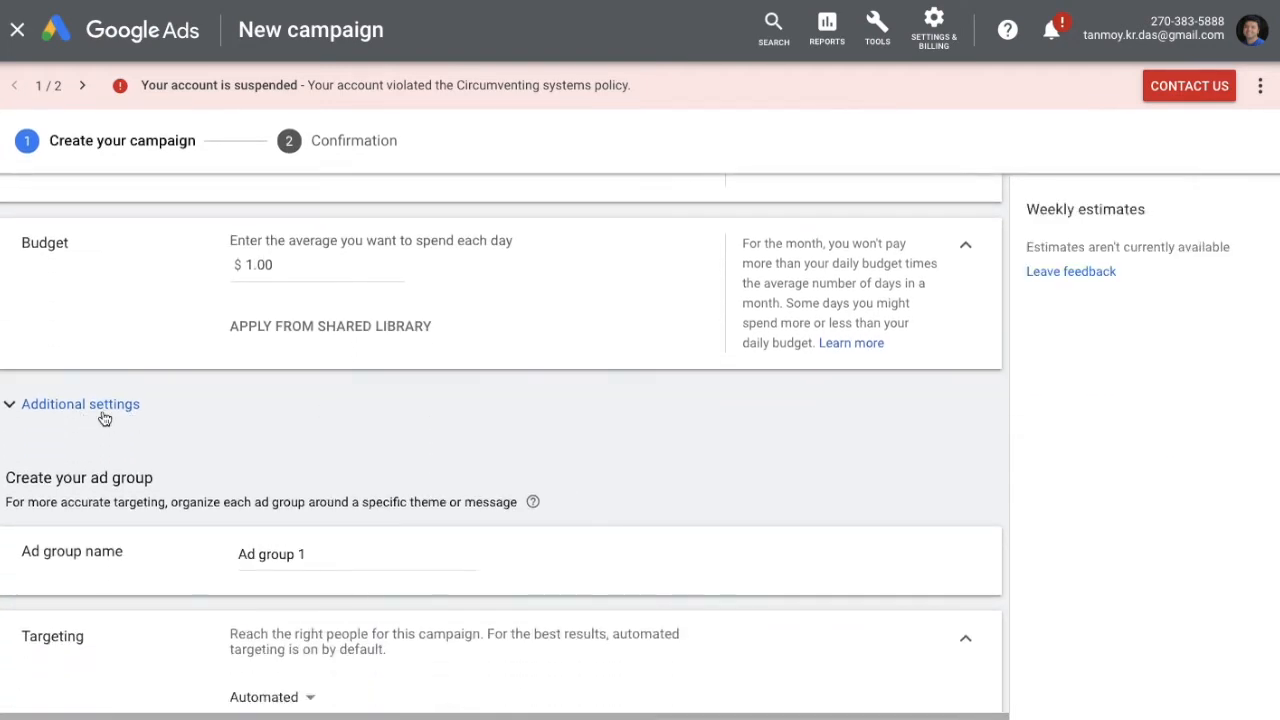
left_click(105, 418)
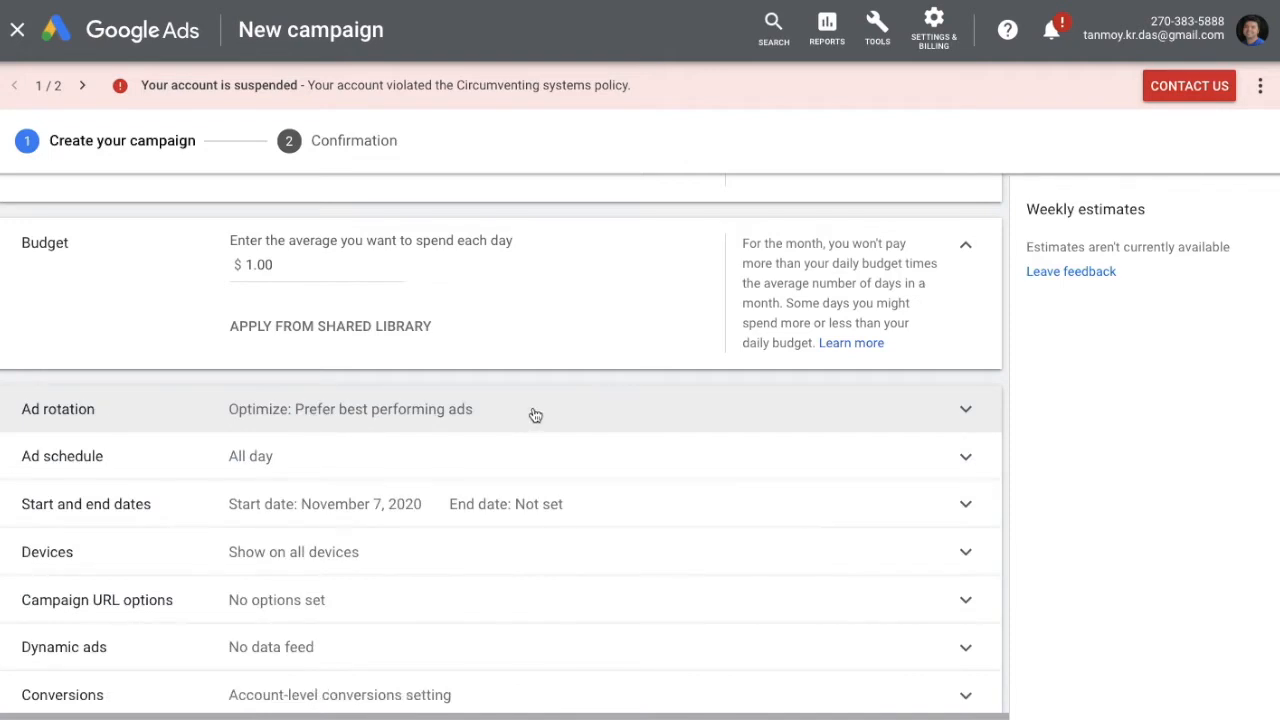
left_click(532, 412)
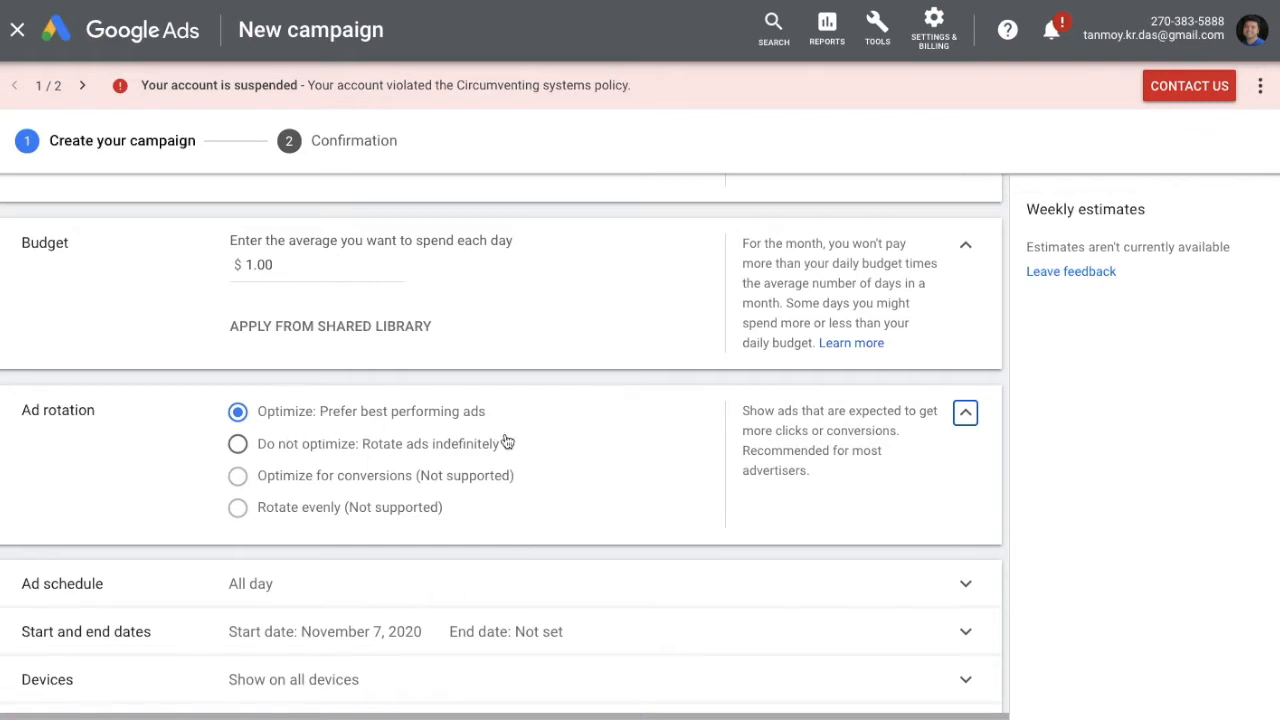
left_click(966, 414)
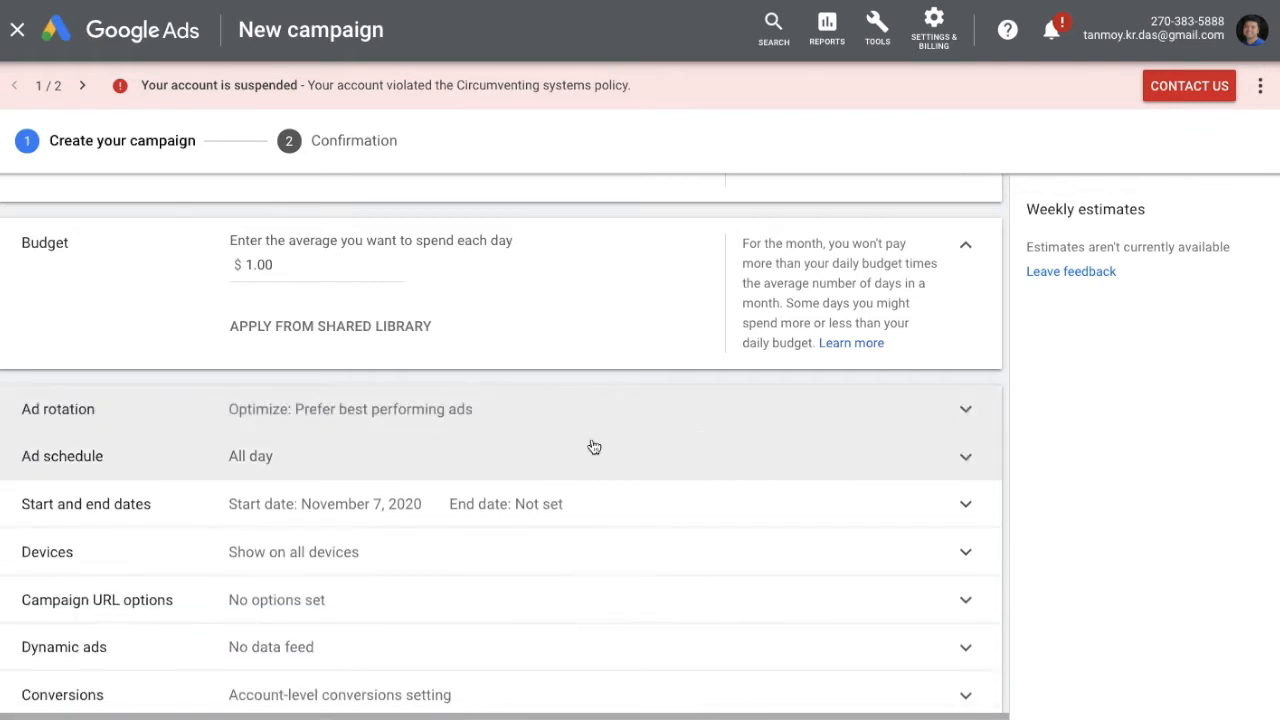
Set the ad schedule to run on Thursdays from 05:30 to 14:30.
left_click(546, 460)
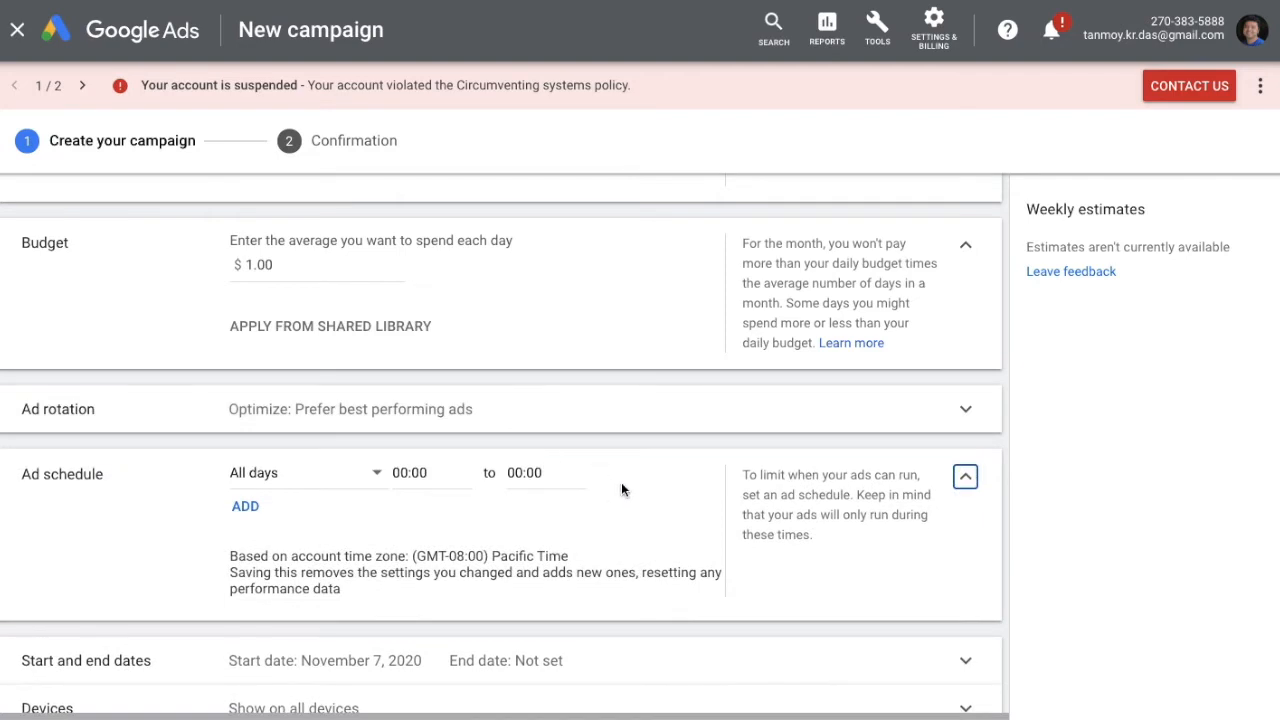
scroll(621, 483, "down", 1)
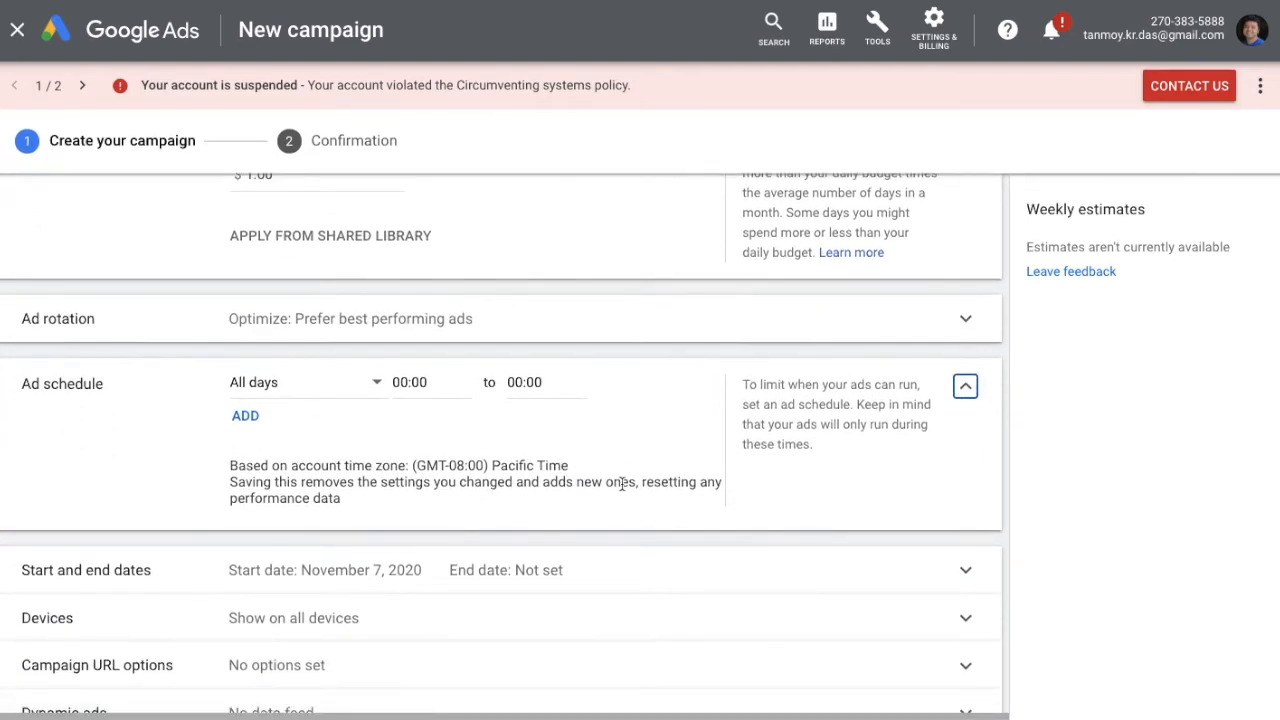
left_click(310, 390)
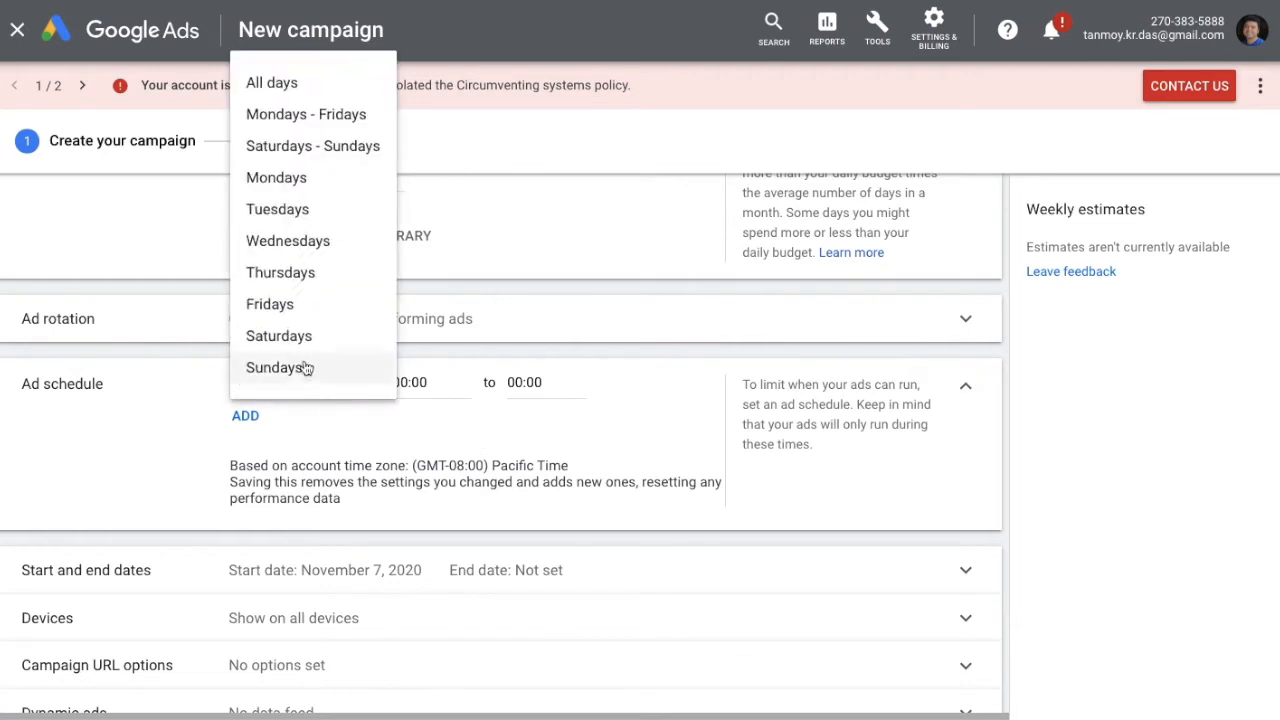
left_click(338, 279)
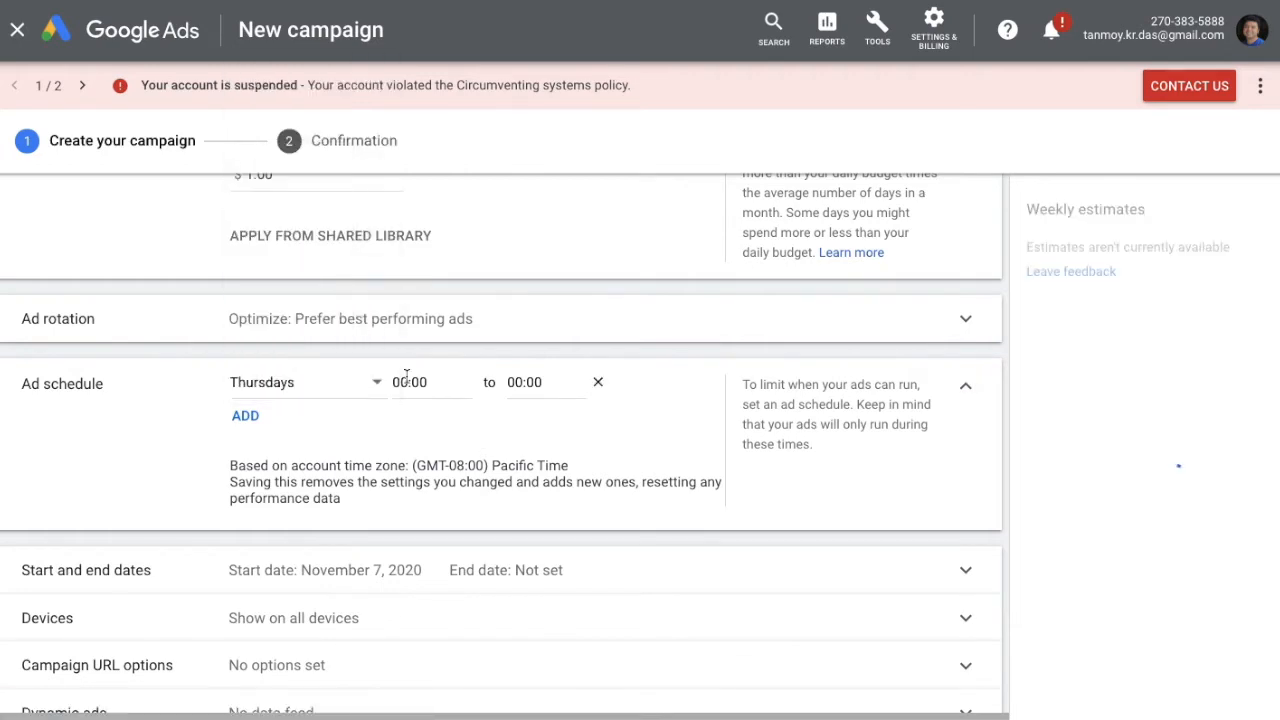
left_click(430, 385)
scroll(428, 246, "down", 5)
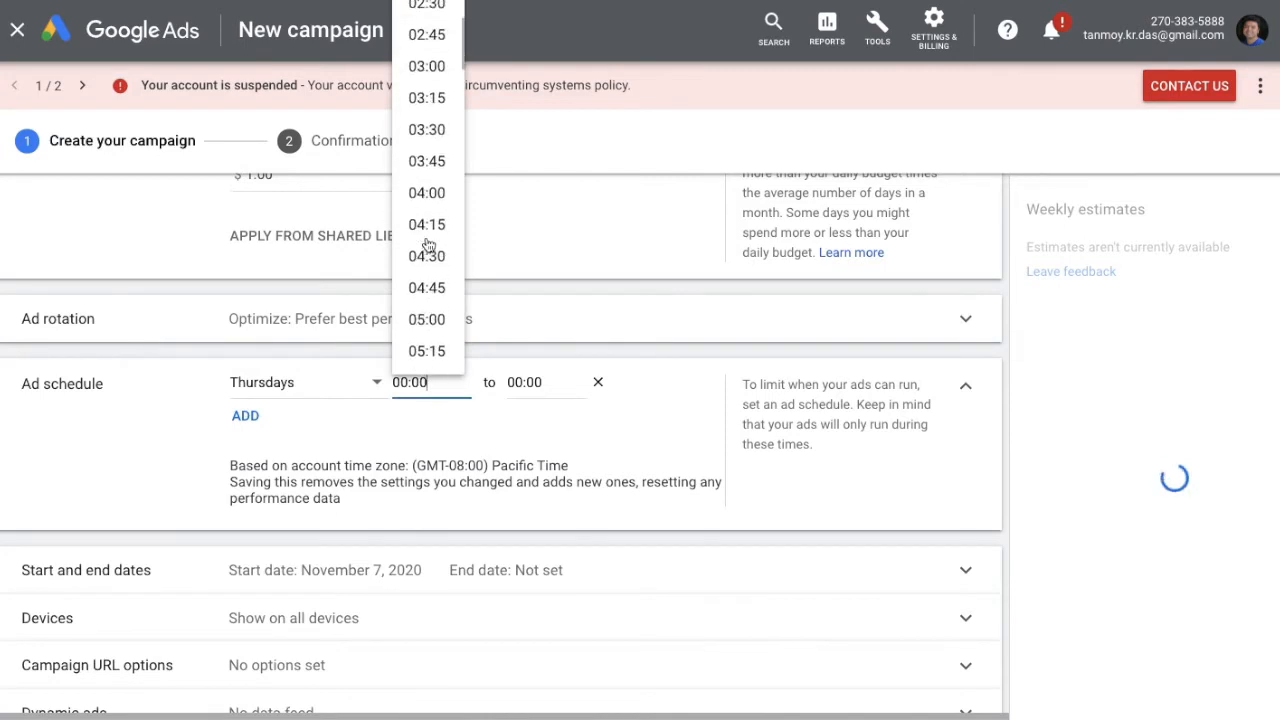
left_click(427, 245)
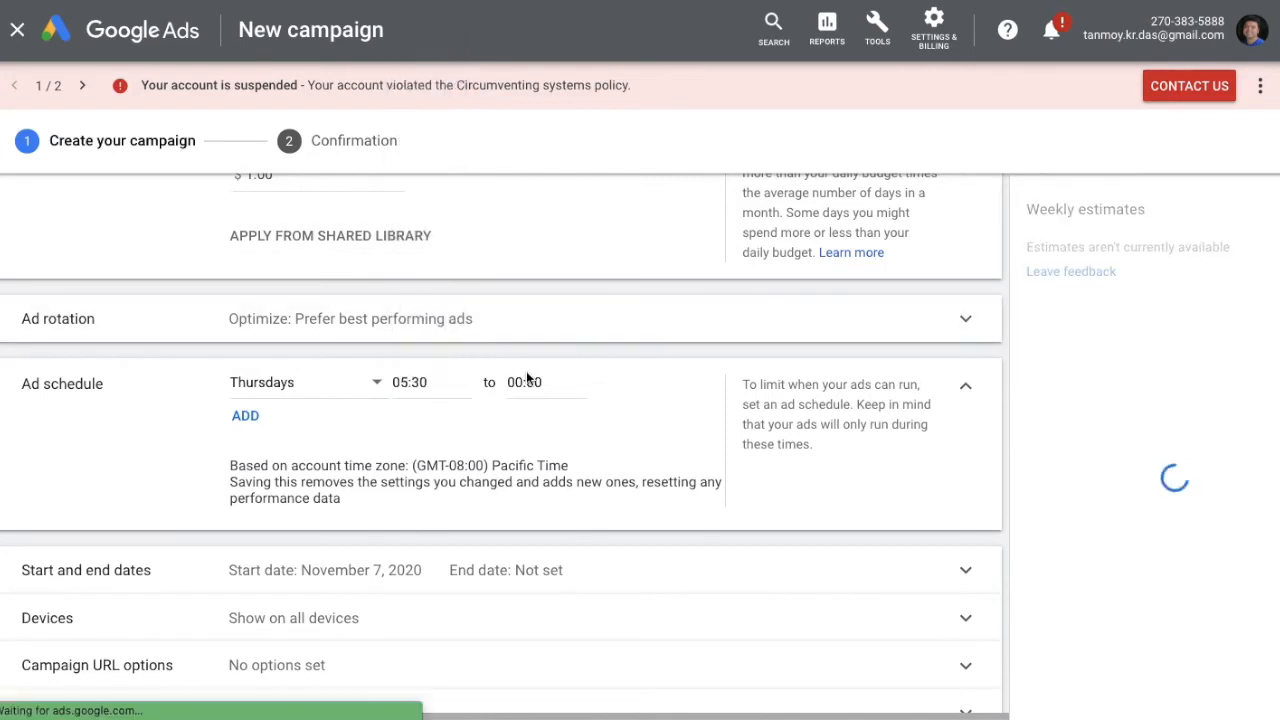
left_click(525, 381)
scroll(533, 335, "down", 5)
scroll(535, 335, "down", 10)
left_click(536, 328)
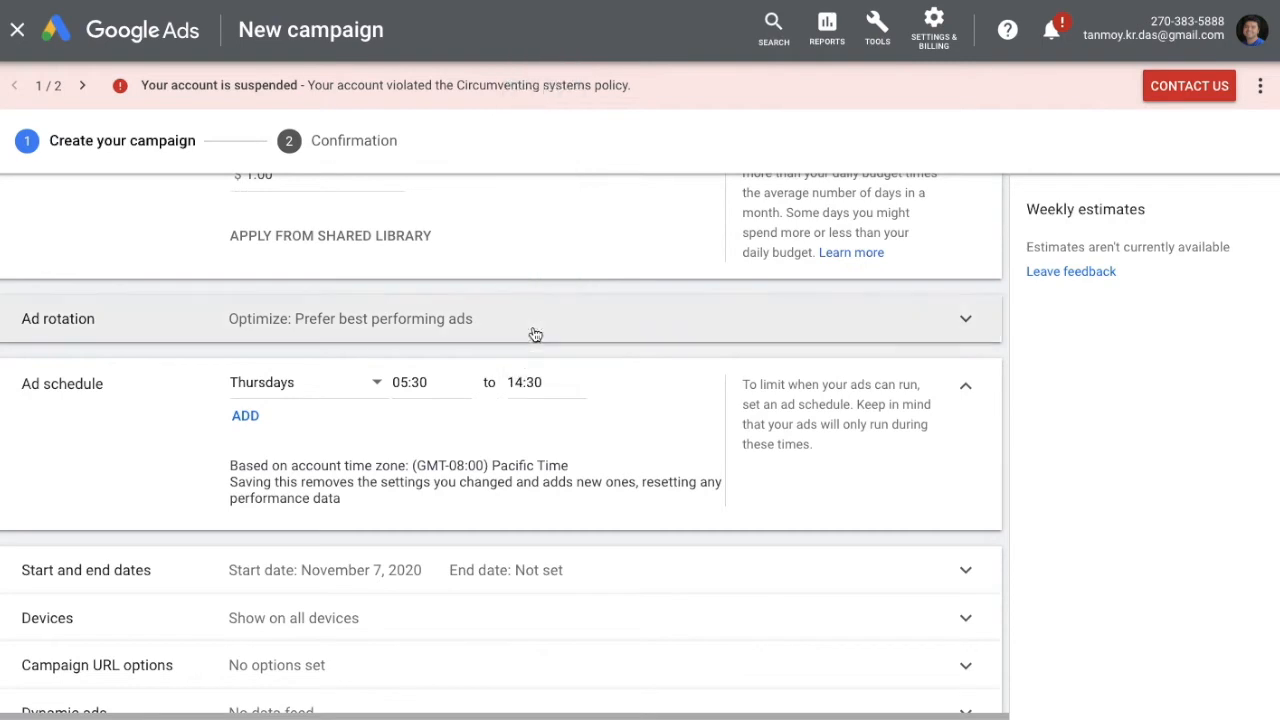
Set the campaign's end date to December 31, 2020 in the start and end dates settings.
scroll(467, 430, "down", 2)
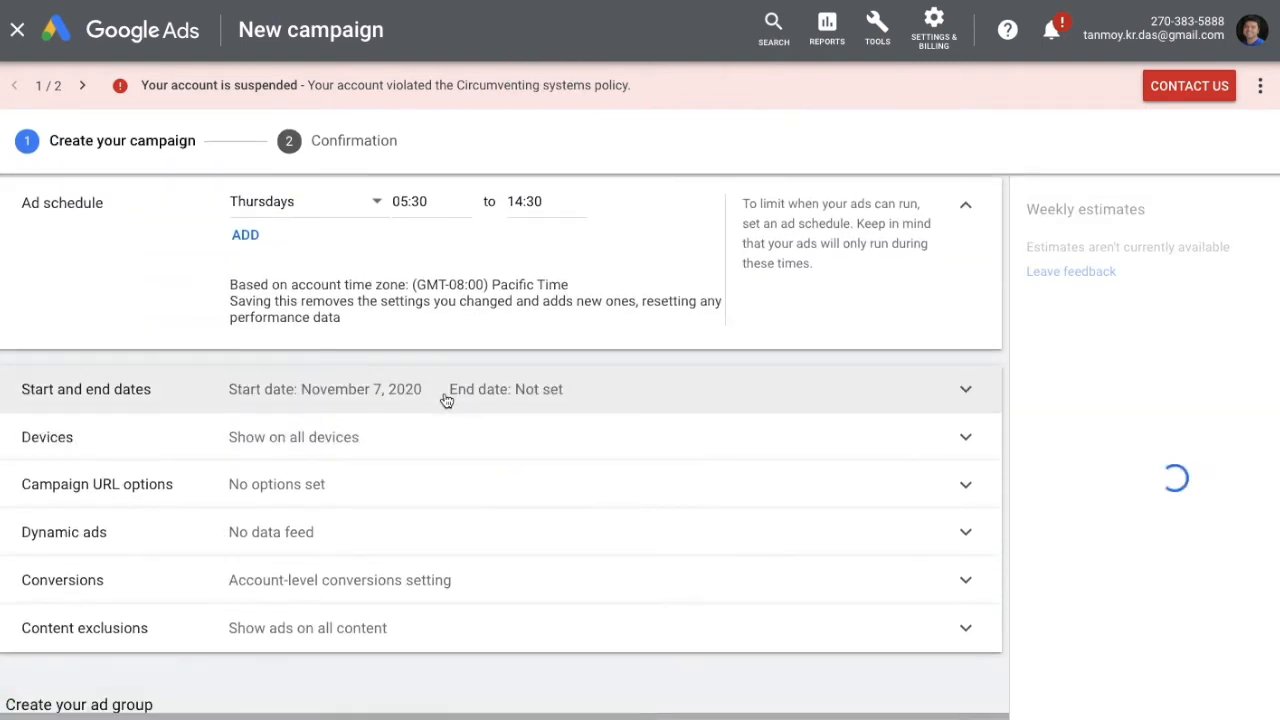
left_click(447, 398)
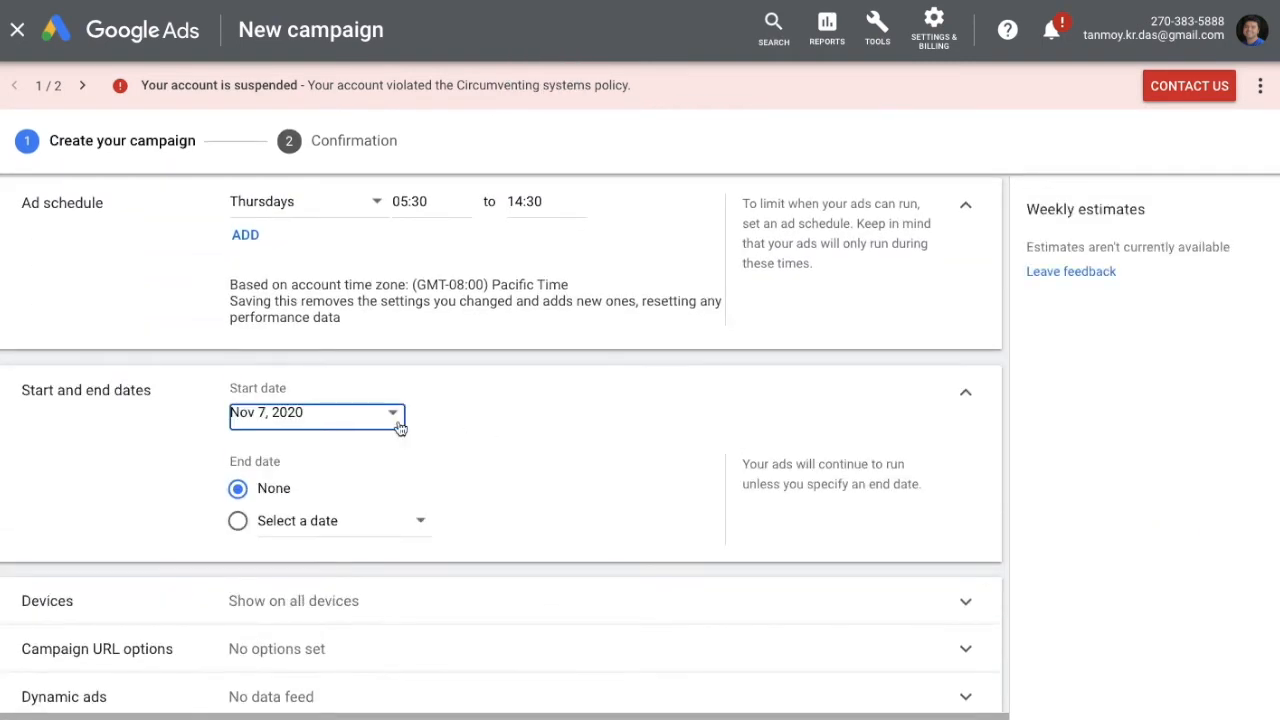
left_click(390, 418)
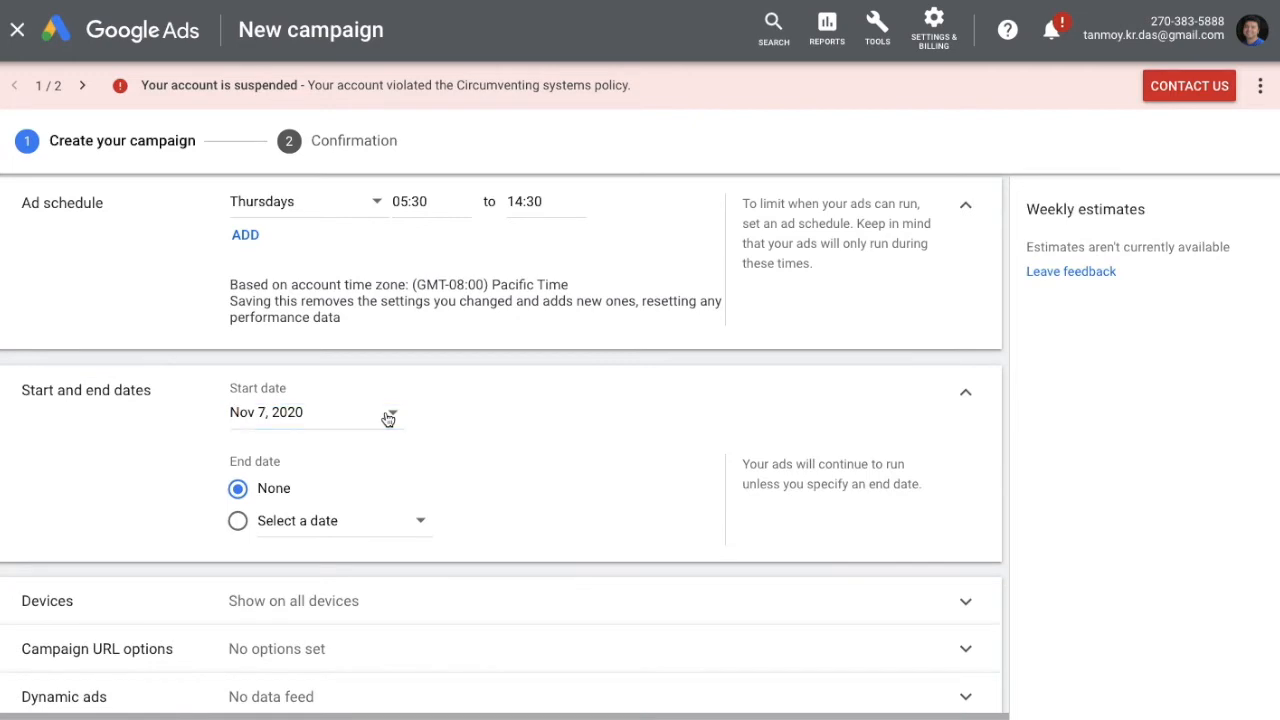
left_click(522, 411)
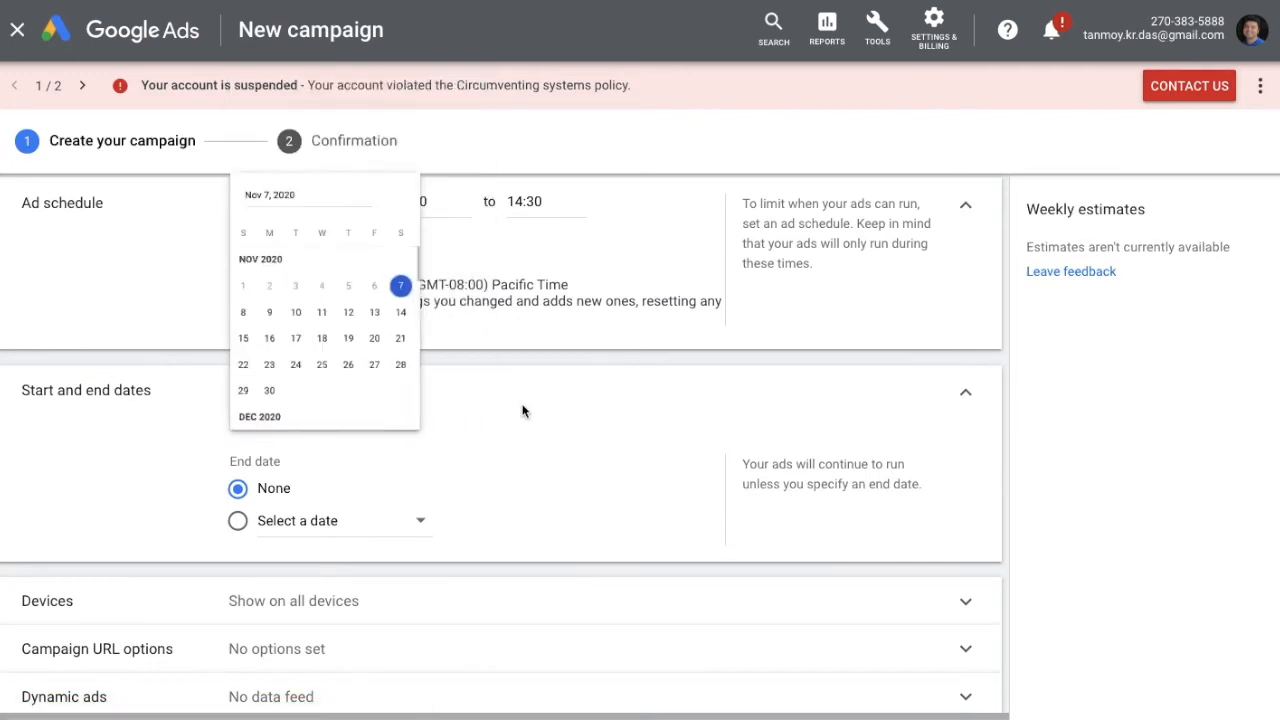
left_click(340, 527)
scroll(430, 435, "down", 3)
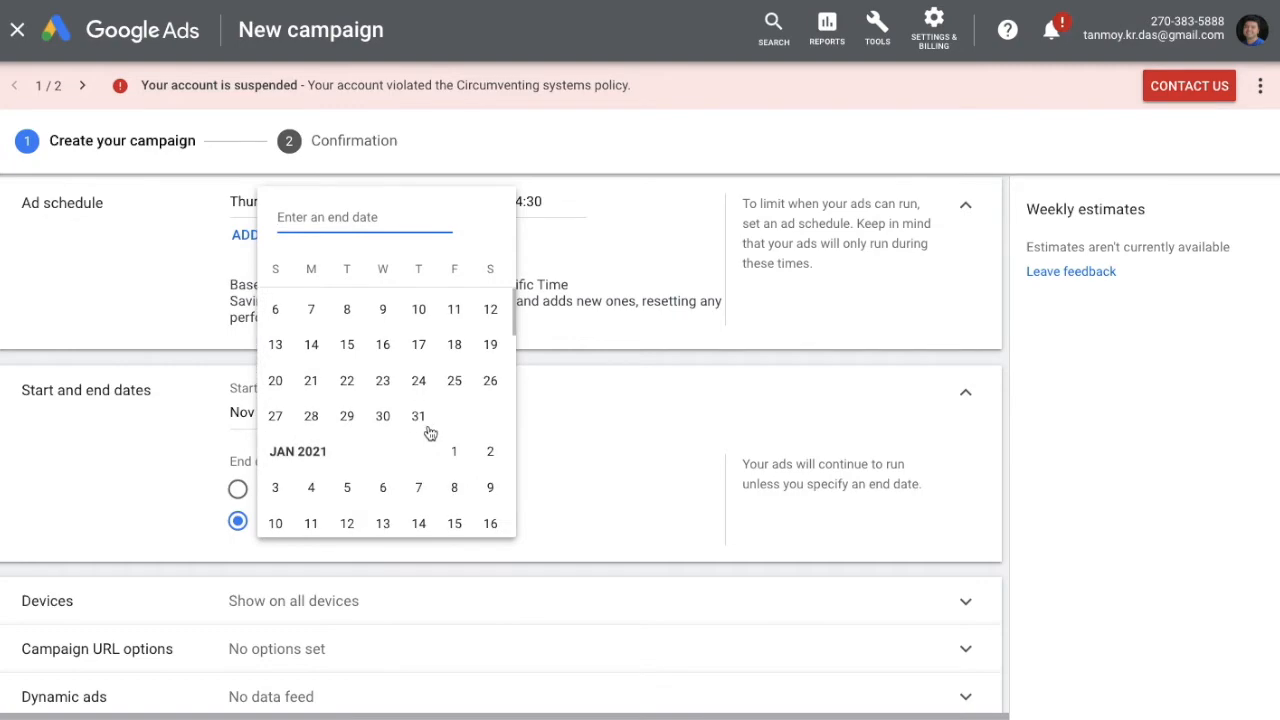
left_click(424, 425)
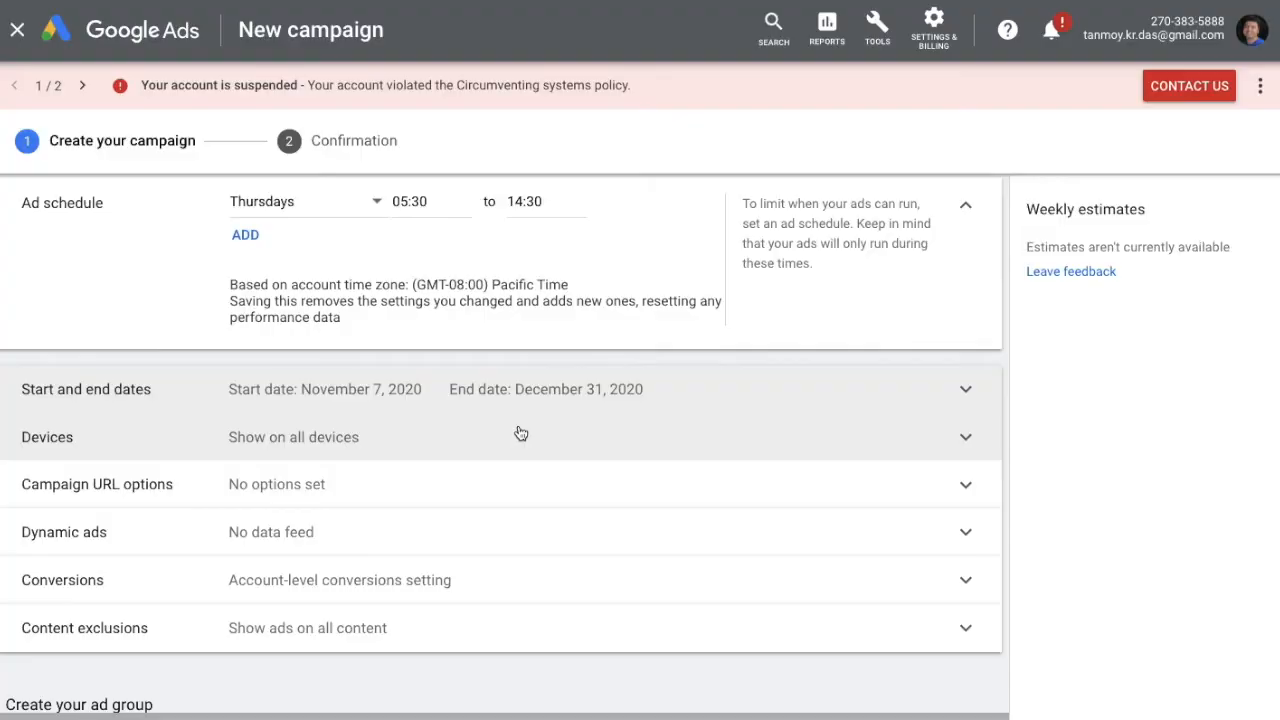
Enable specific targeting for devices and limit the operating systems to Android and iOS.
left_click(476, 439)
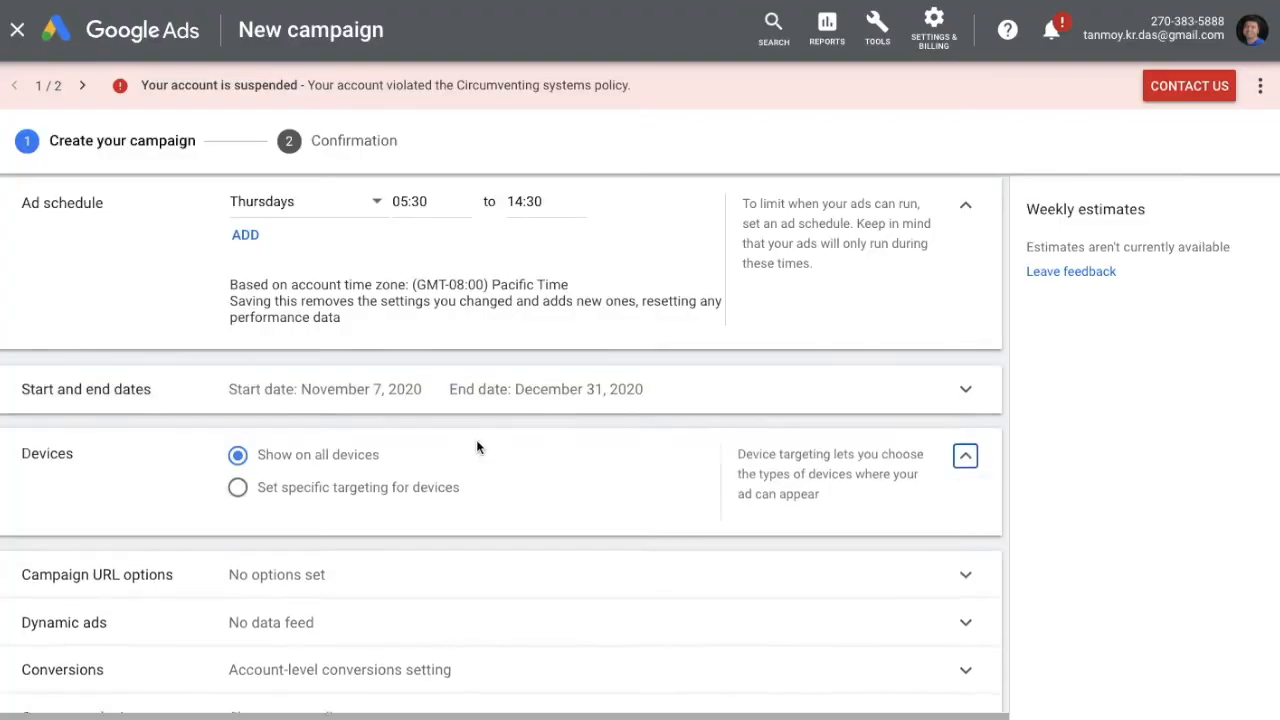
left_click(411, 500)
scroll(592, 604, "down", 2)
scroll(592, 604, "down", 1)
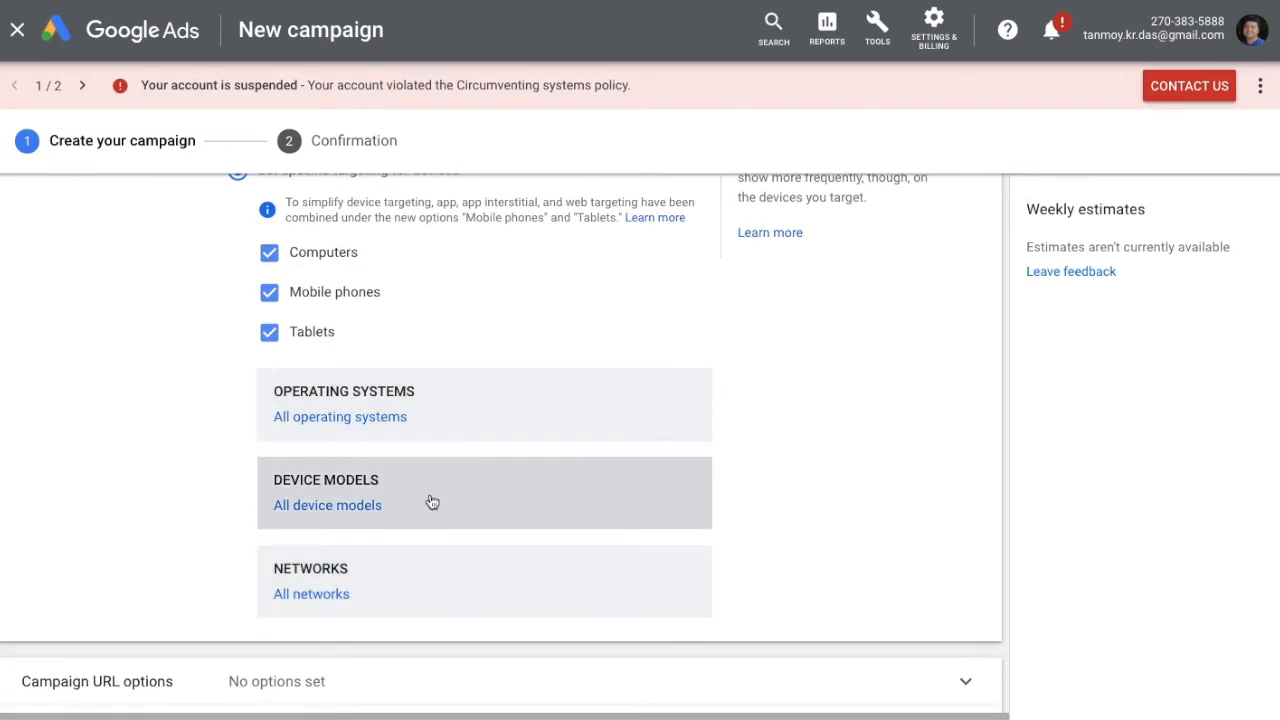
left_click(483, 428)
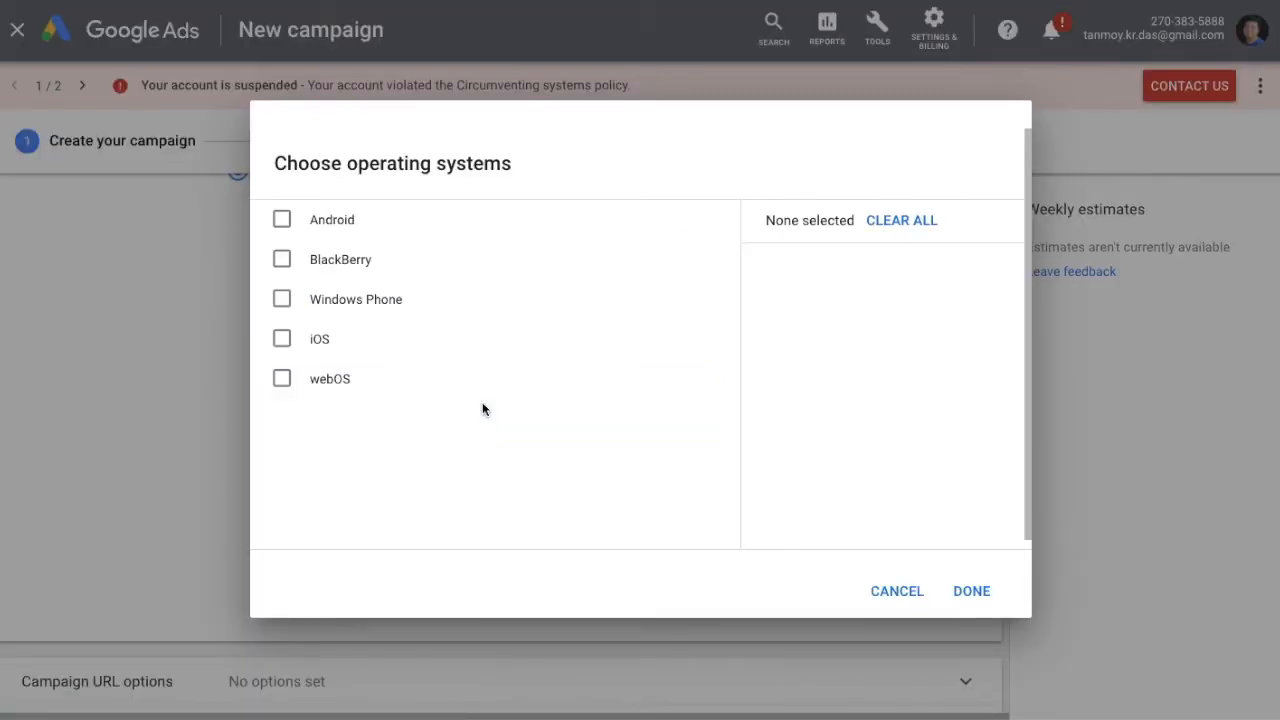
left_click(281, 221)
left_click(282, 338)
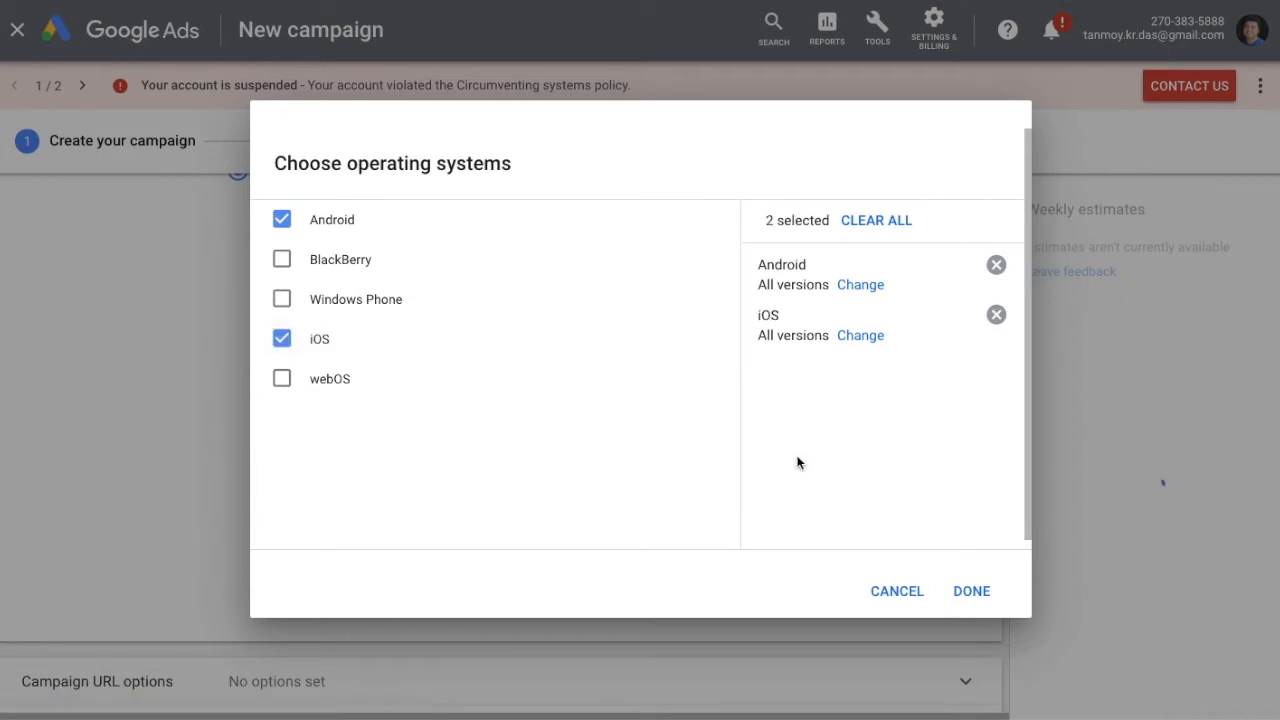
left_click(977, 606)
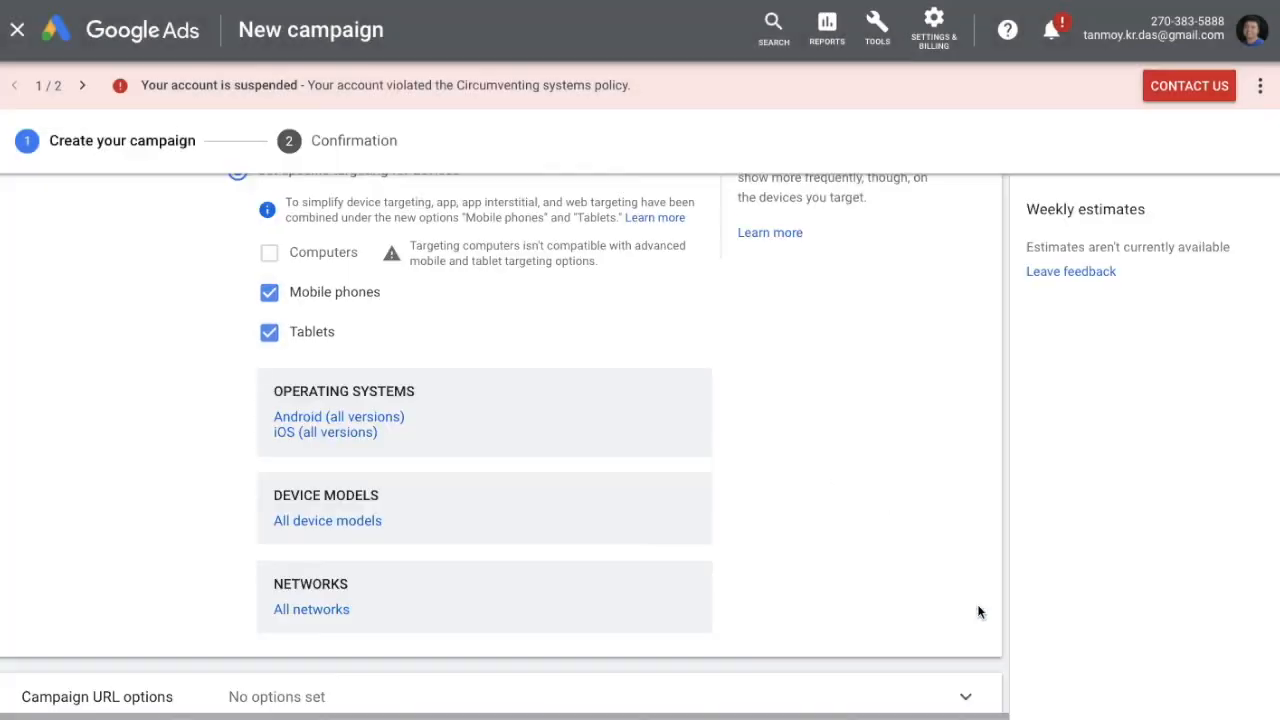
Limit the targeted device models to the Android brands Acer, Alcatel and Amazon.
left_click(471, 507)
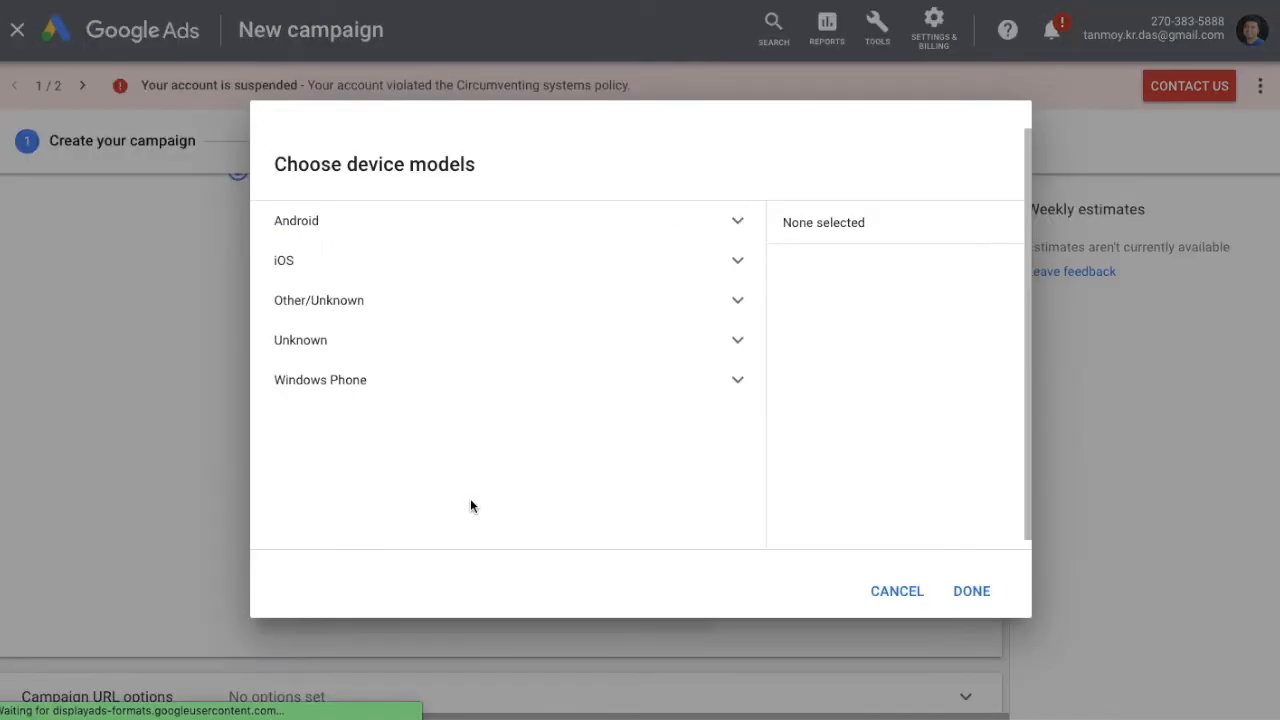
left_click(541, 237)
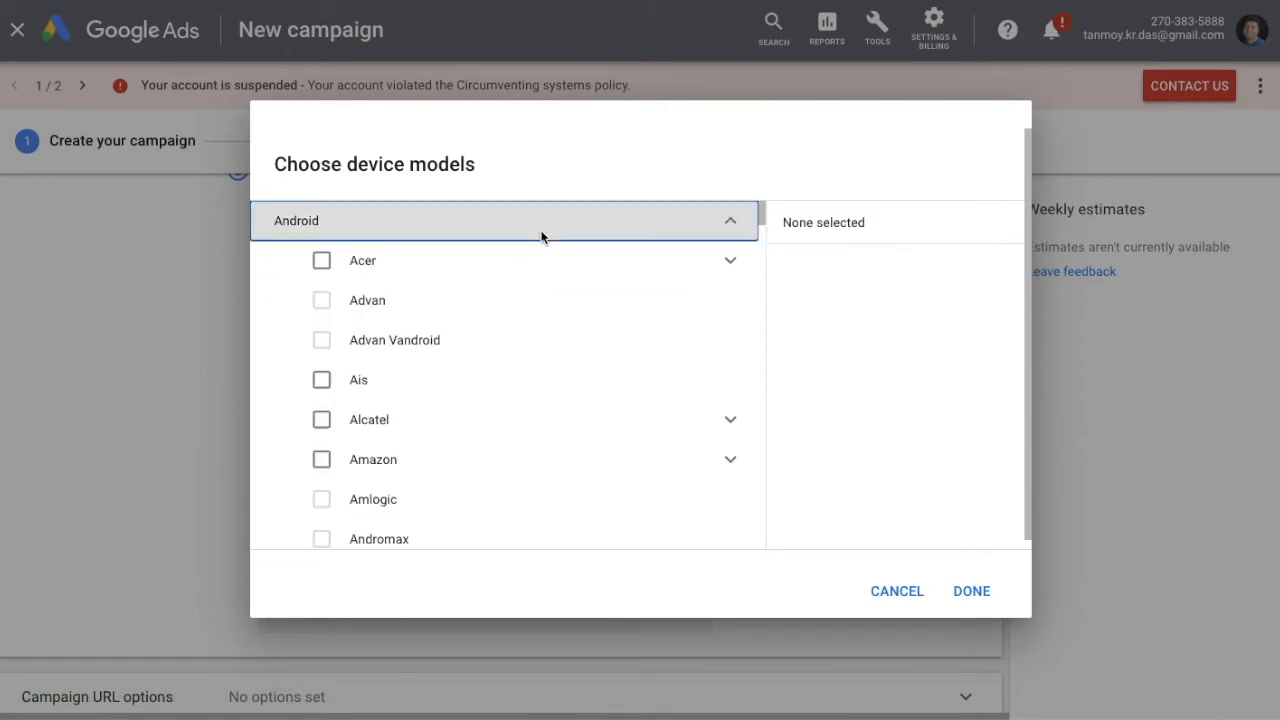
left_click(322, 262)
left_click(323, 428)
left_click(322, 461)
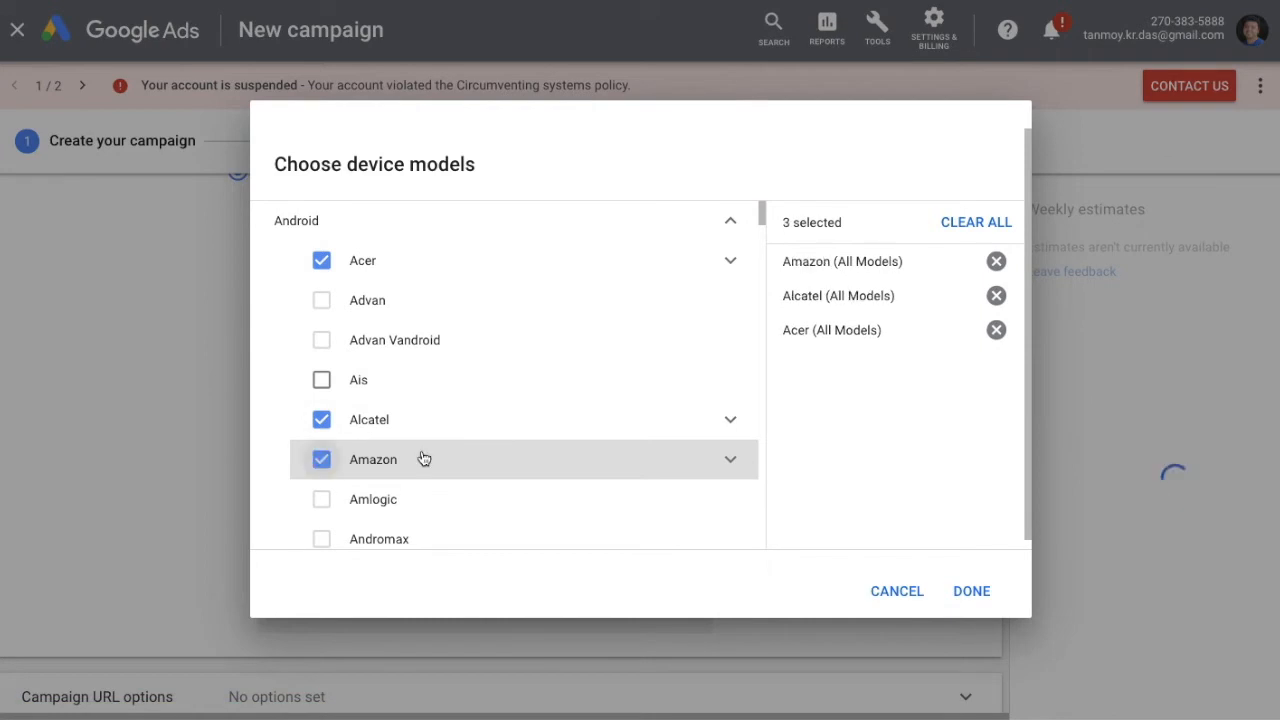
left_click(976, 595)
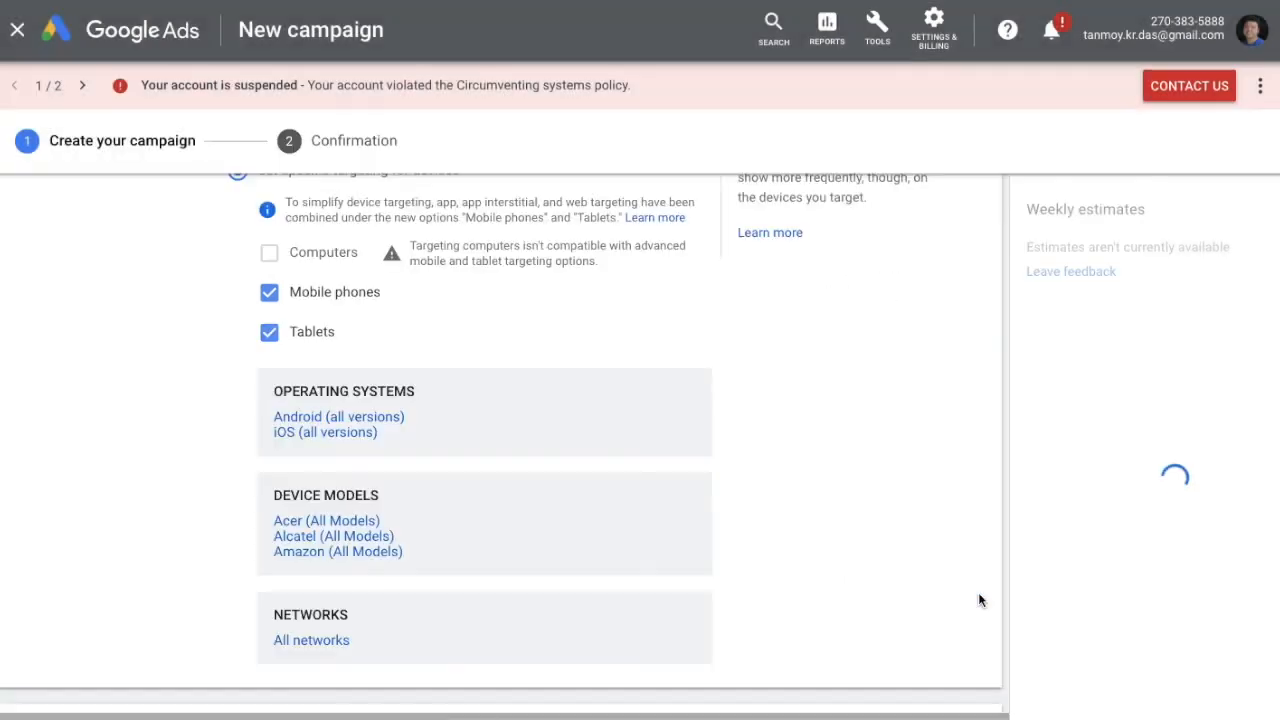
Target the Wifi network and all mobile networks of India in the device targeting.
left_click(436, 627)
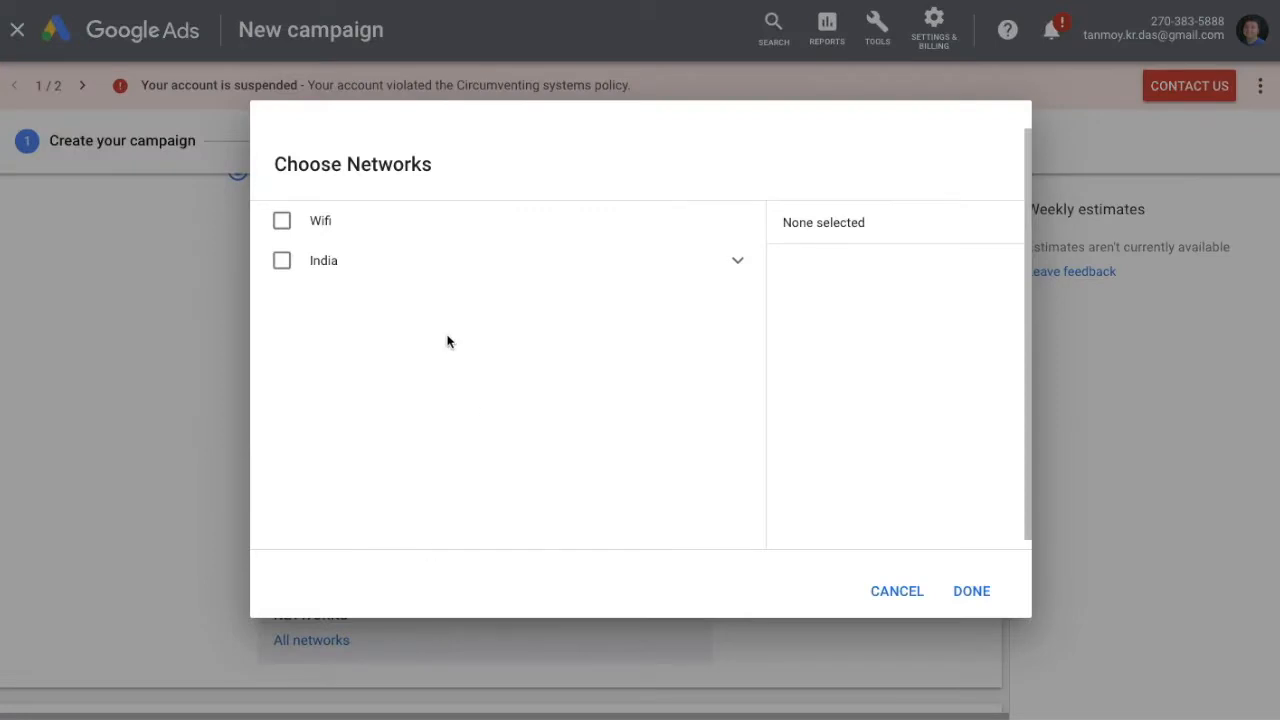
left_click(313, 232)
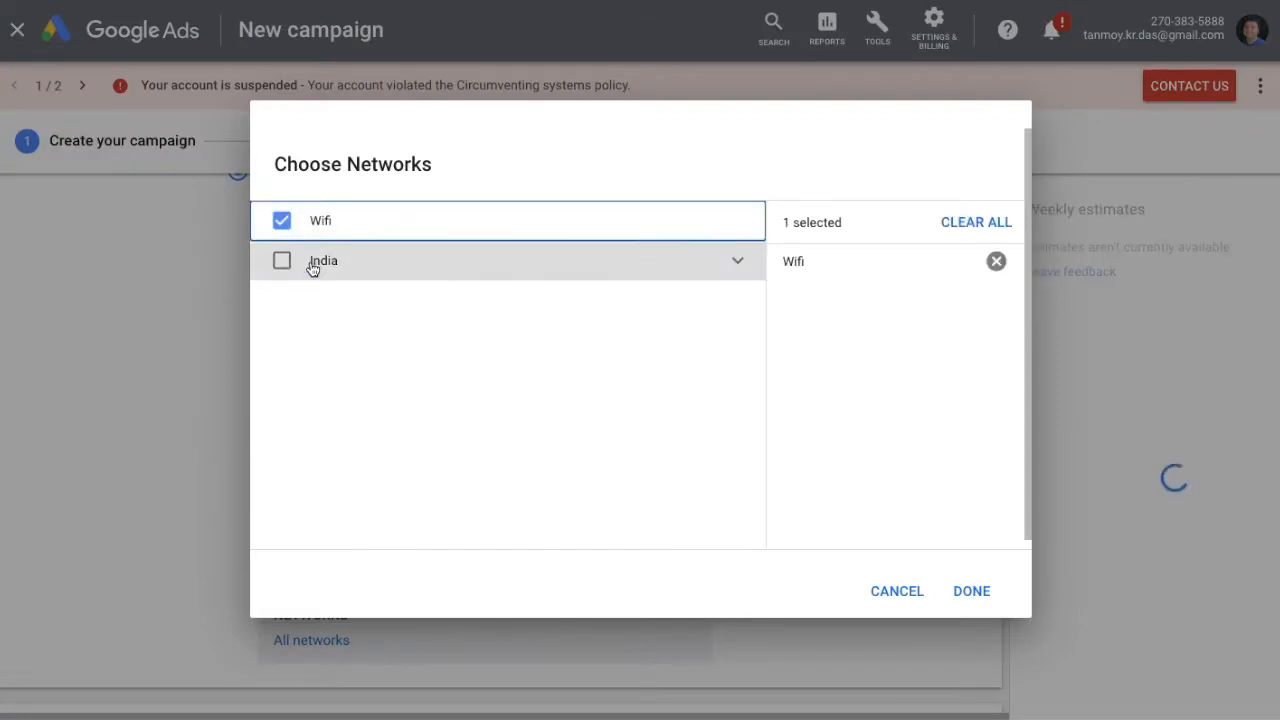
left_click(314, 268)
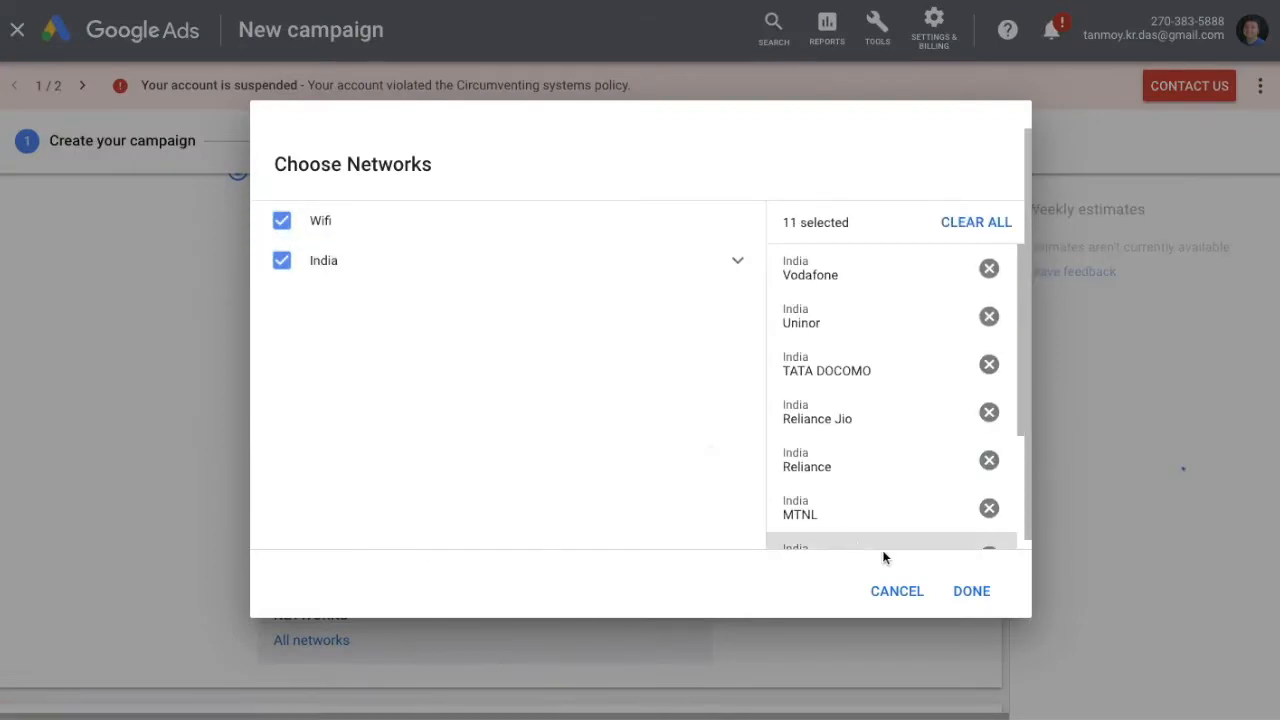
left_click(970, 598)
scroll(831, 570, "down", 3)
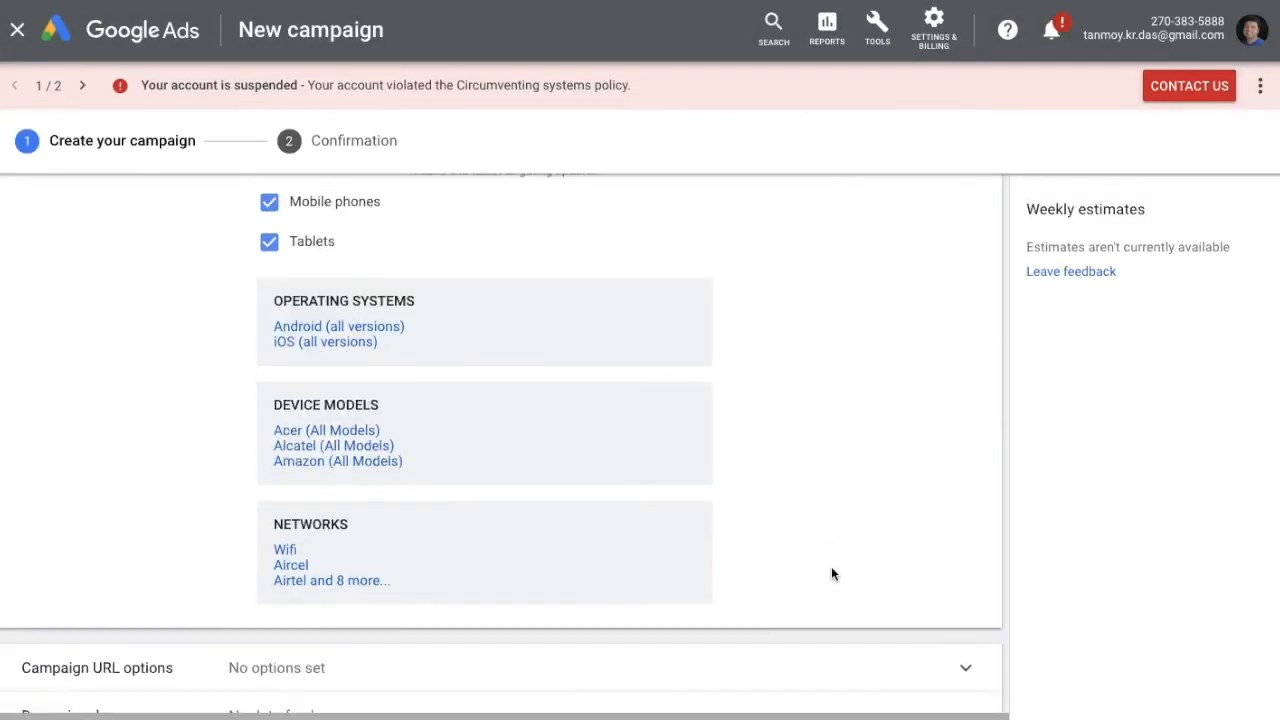
scroll(833, 575, "down", 1)
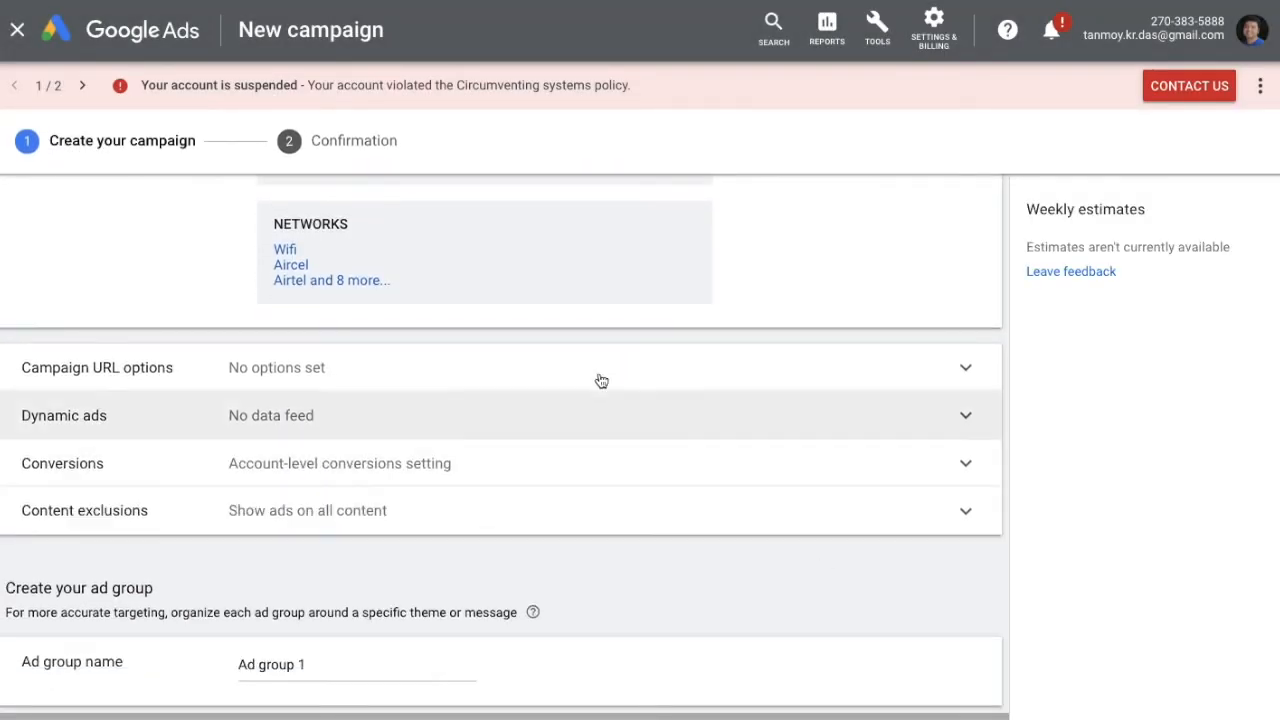
Examine the campaign URL options and the dynamic ads settings of the campaign.
left_click(457, 370)
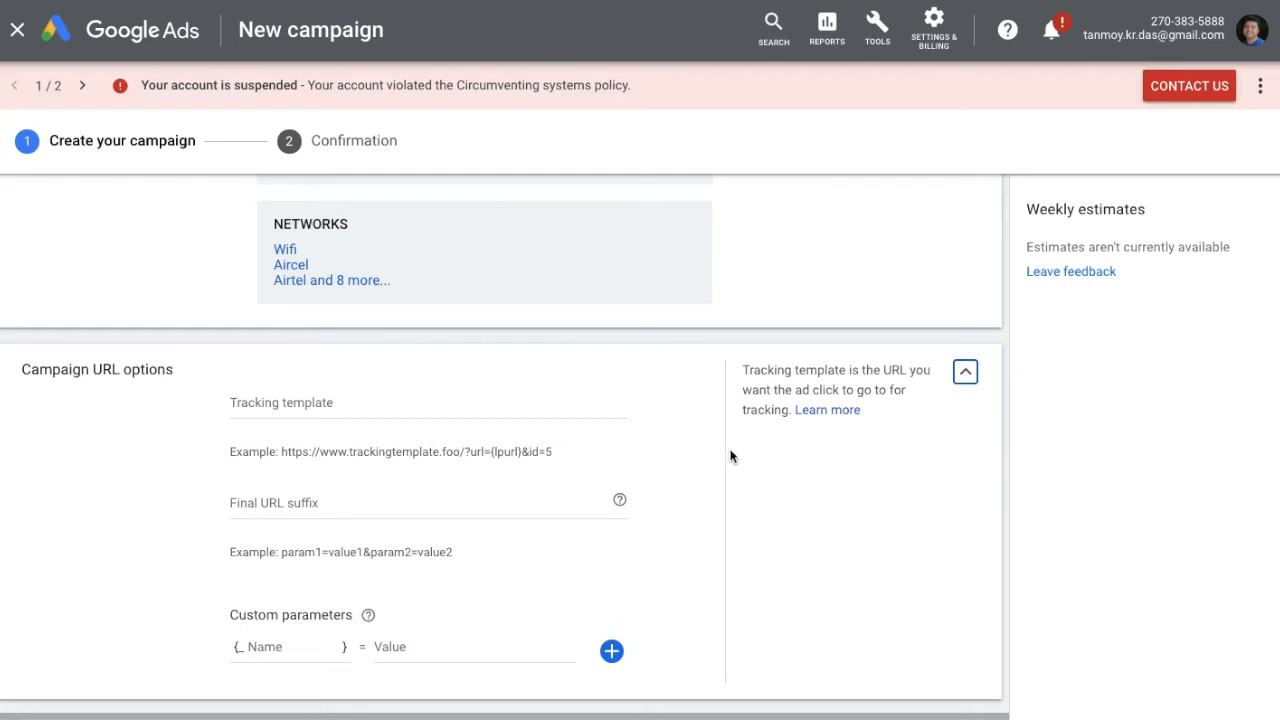
left_click(965, 372)
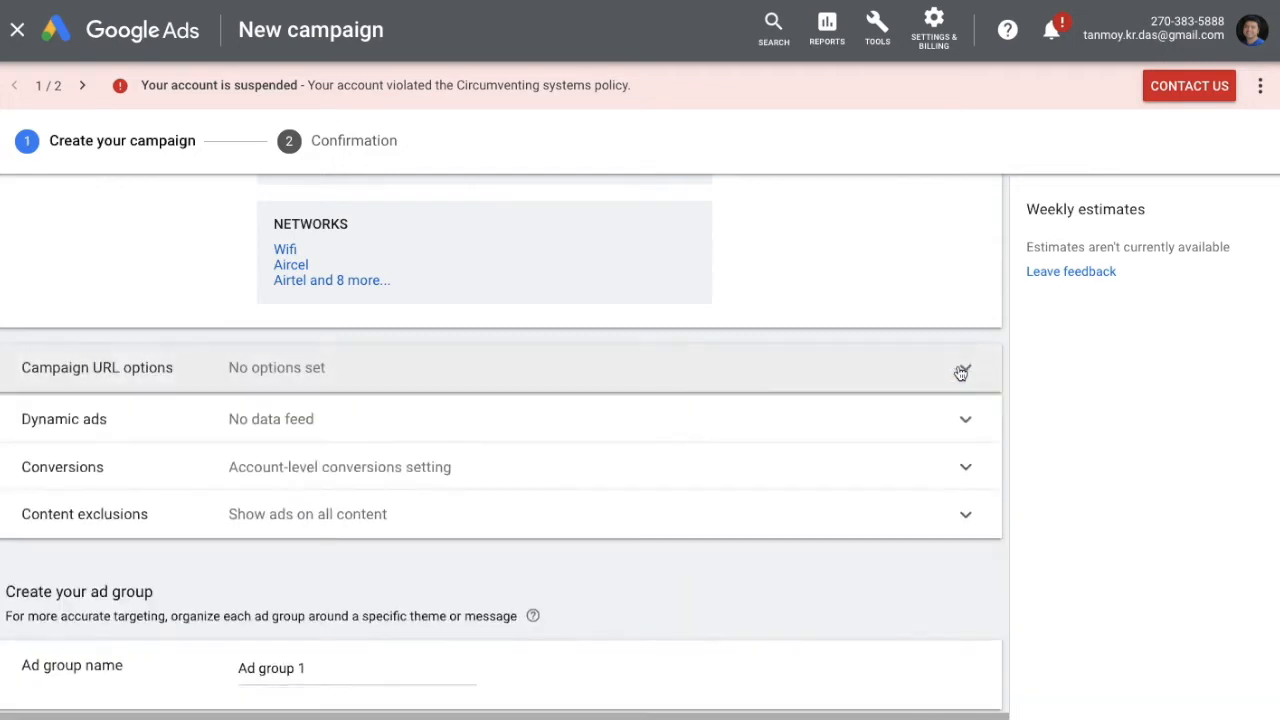
left_click(492, 420)
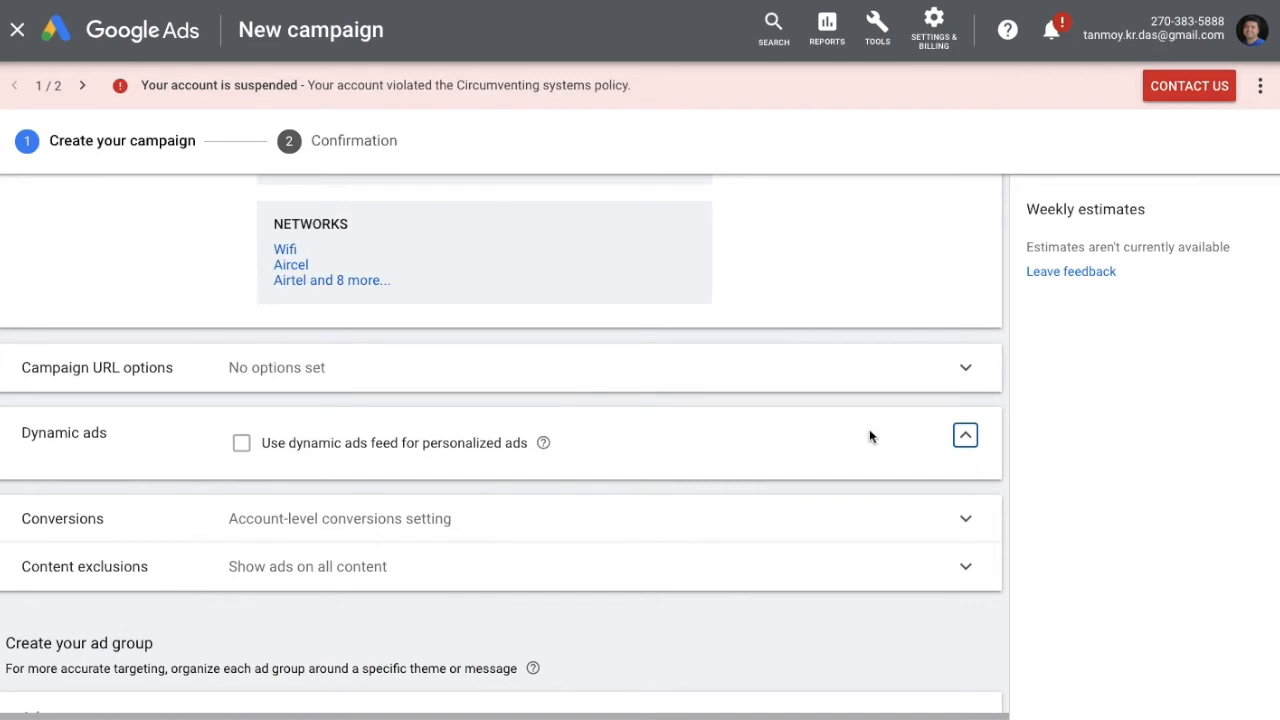
left_click(967, 438)
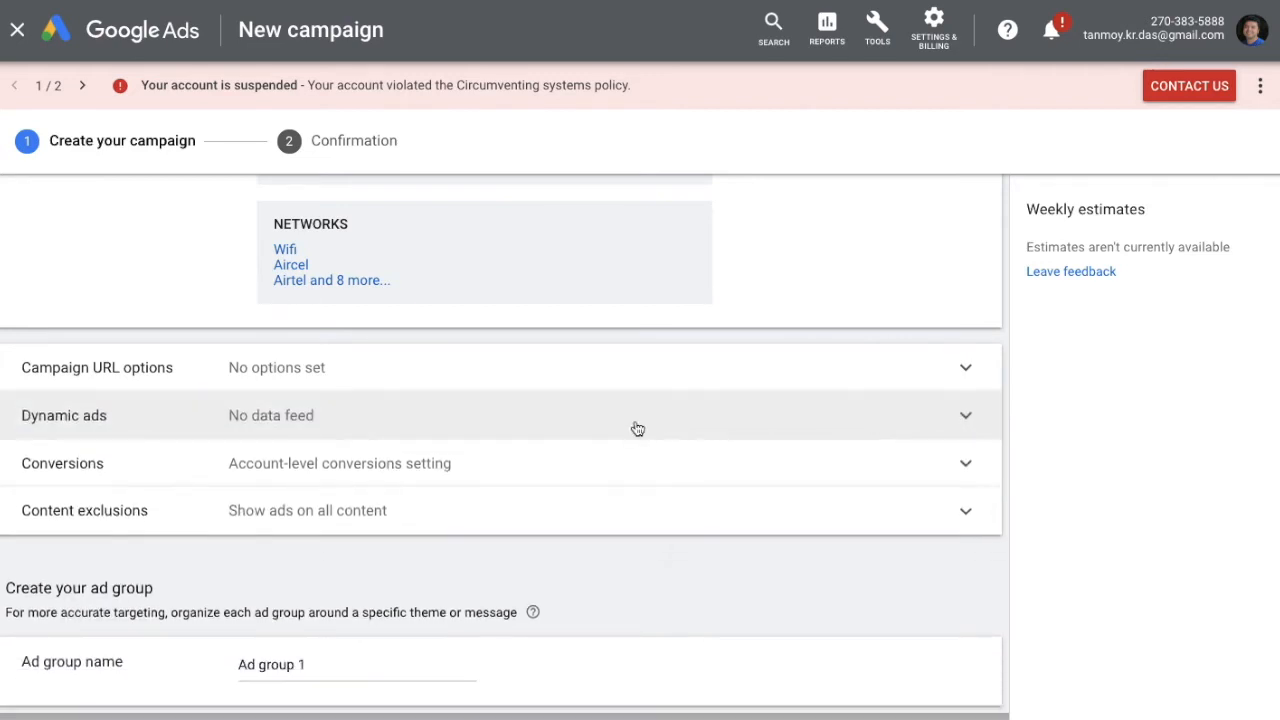
Try choosing conversion actions for this campaign and restore the account-level conversions setting.
left_click(511, 474)
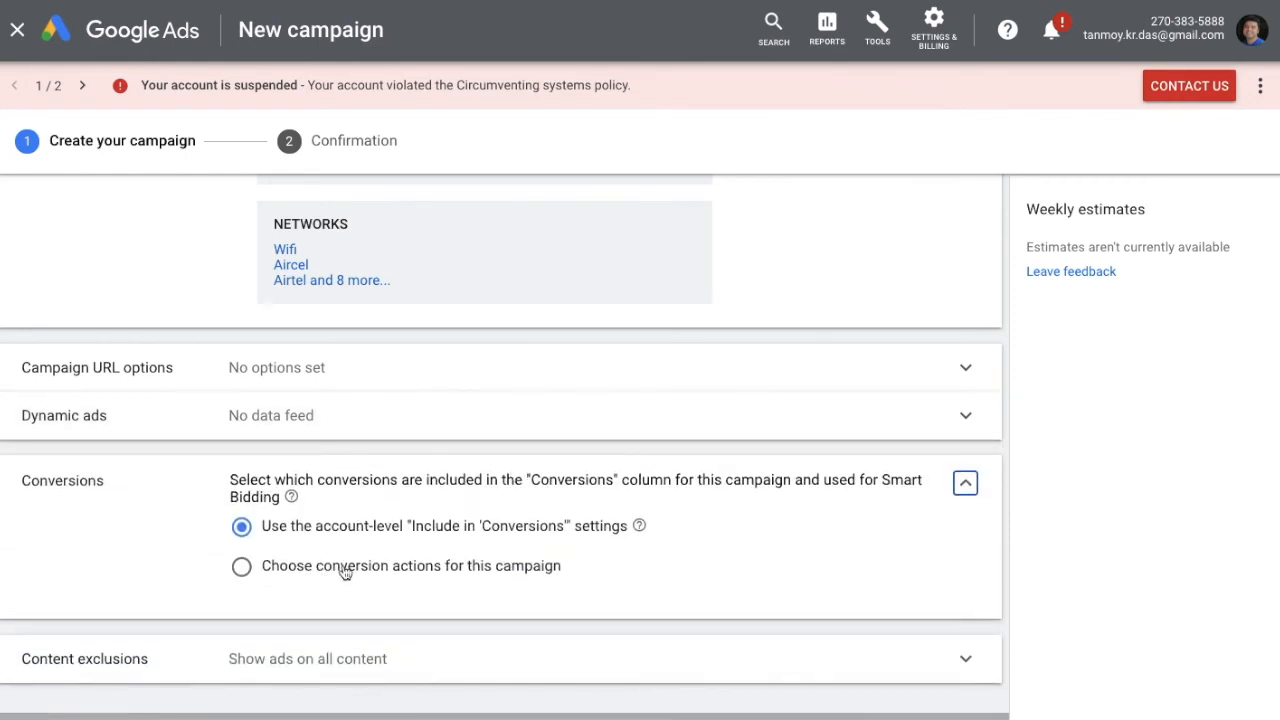
left_click(345, 569)
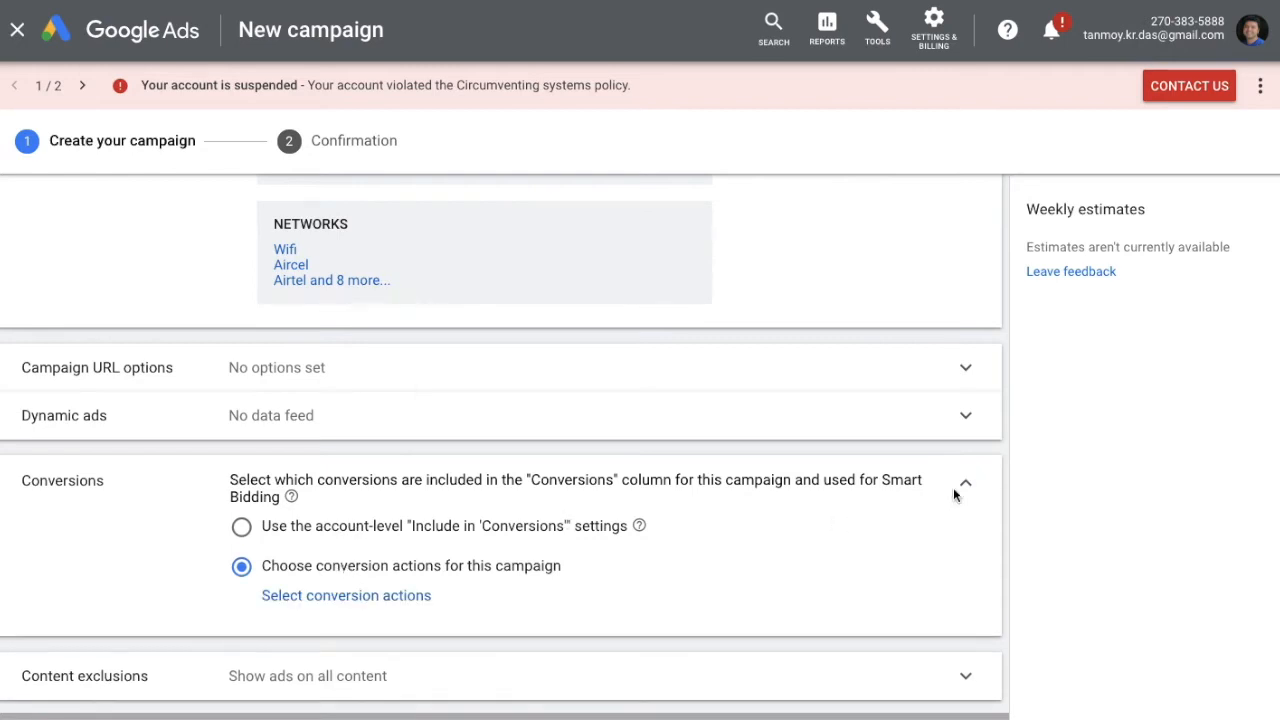
left_click(597, 528)
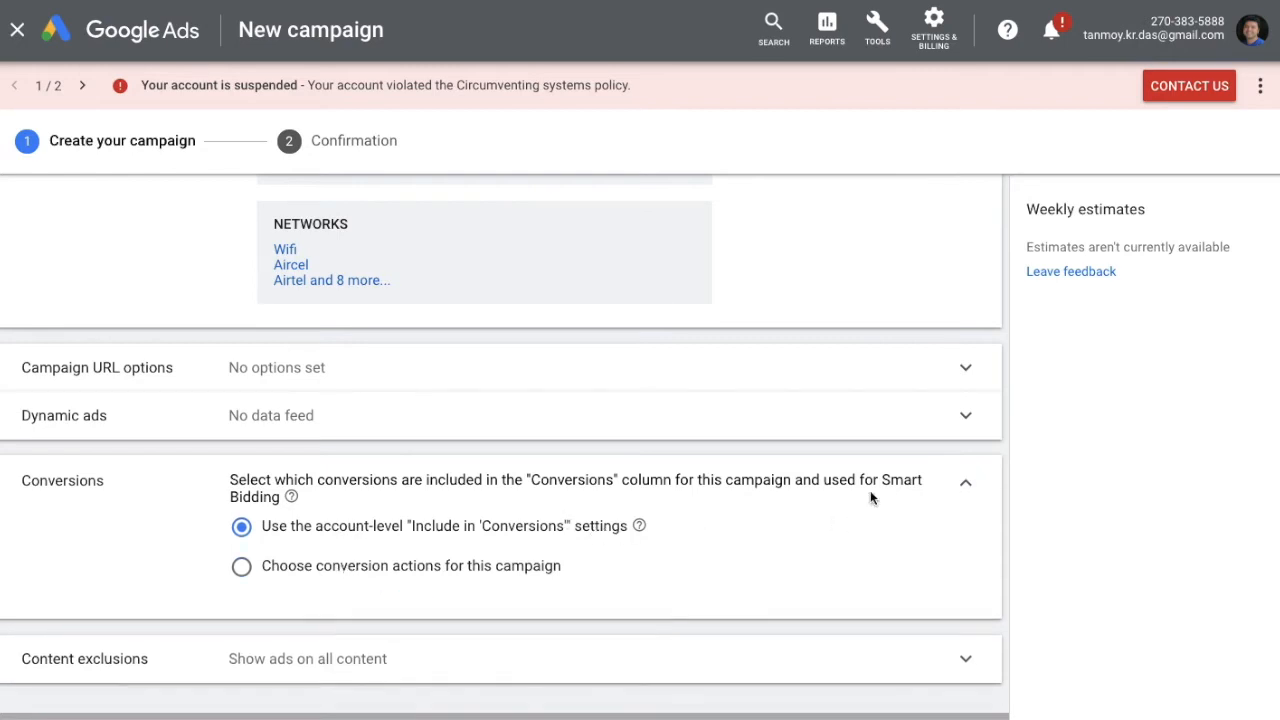
left_click(962, 485)
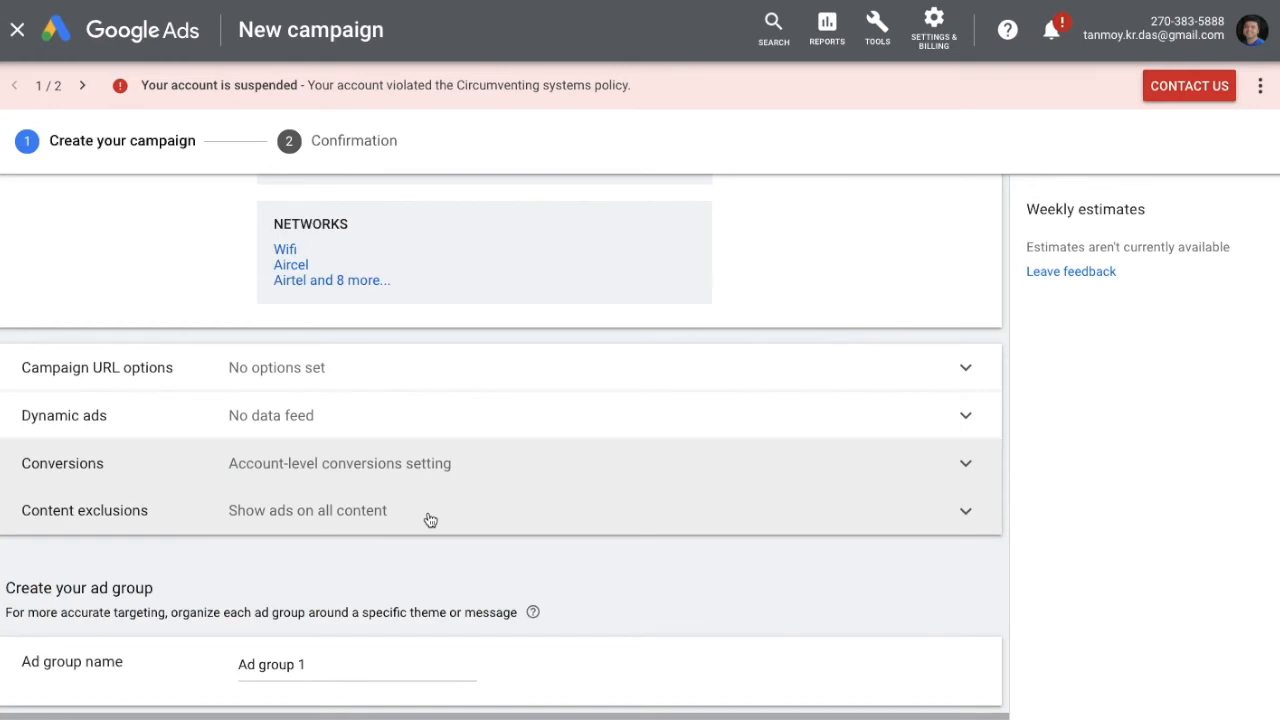
Exclude sensitive social issues, profanity and rough language, sexually suggestive, and sensational and shocking content from the campaign.
left_click(430, 520)
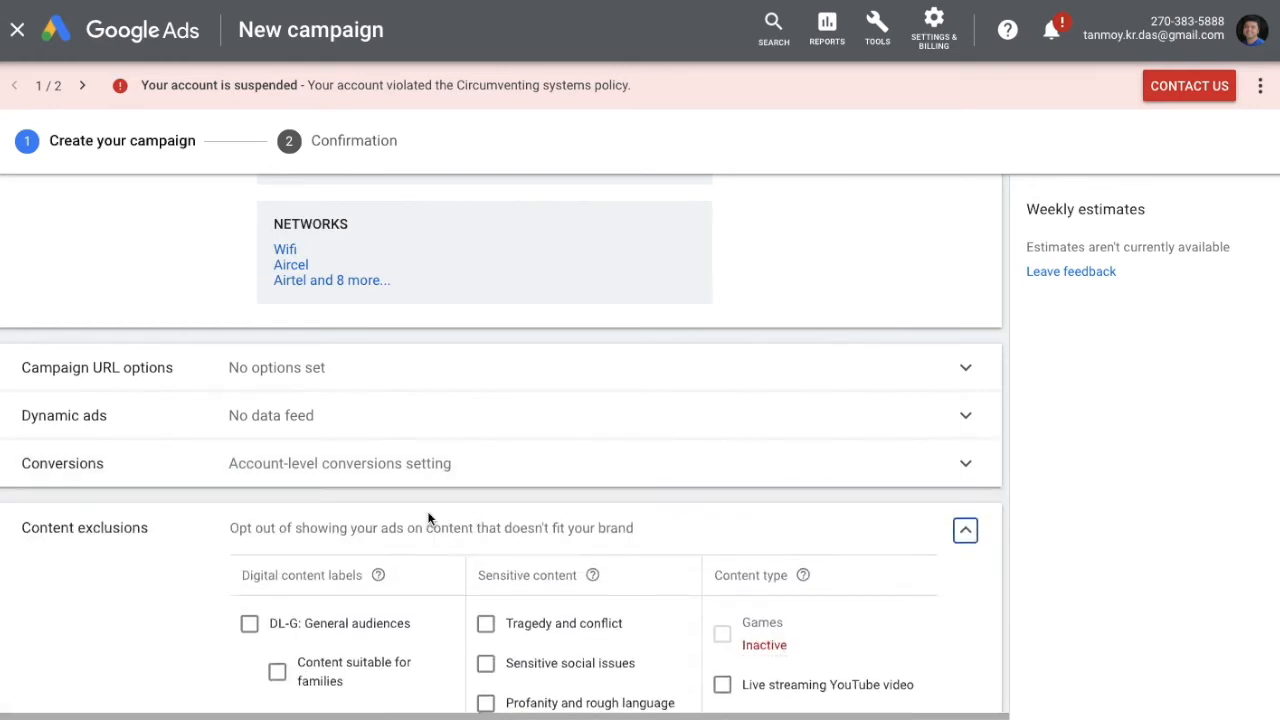
scroll(143, 607, "down", 2)
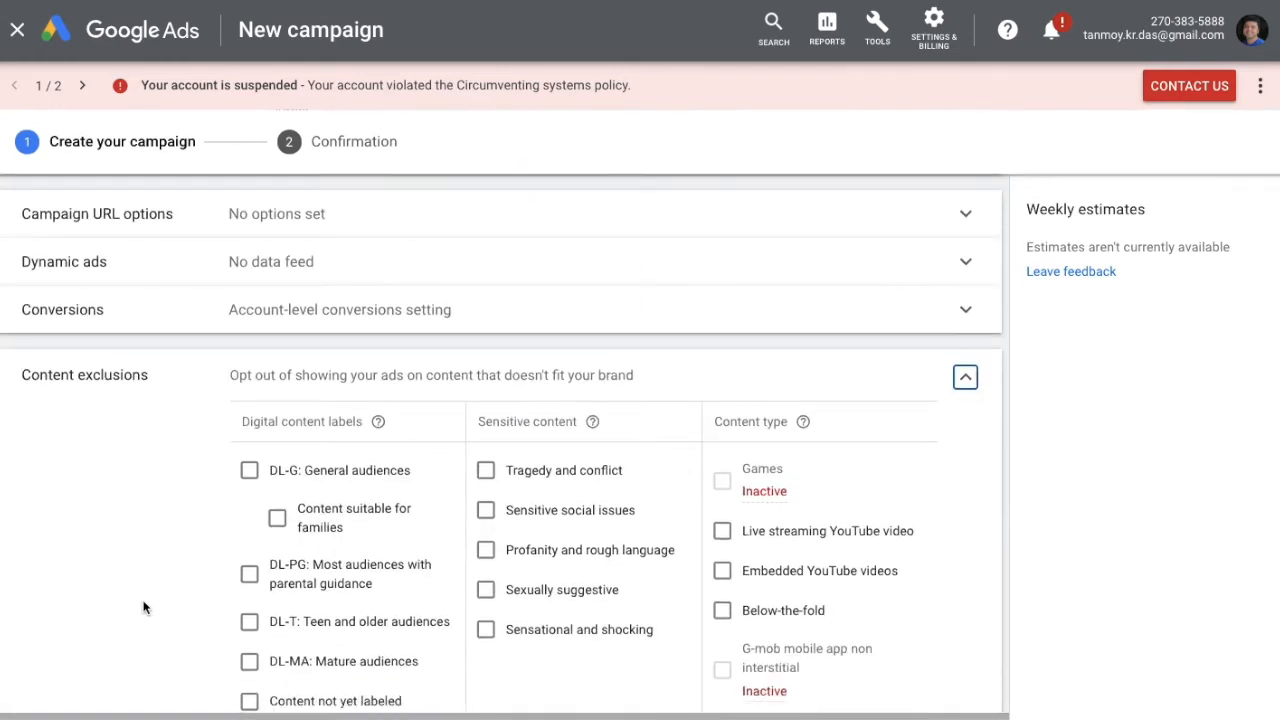
scroll(143, 607, "down", 1)
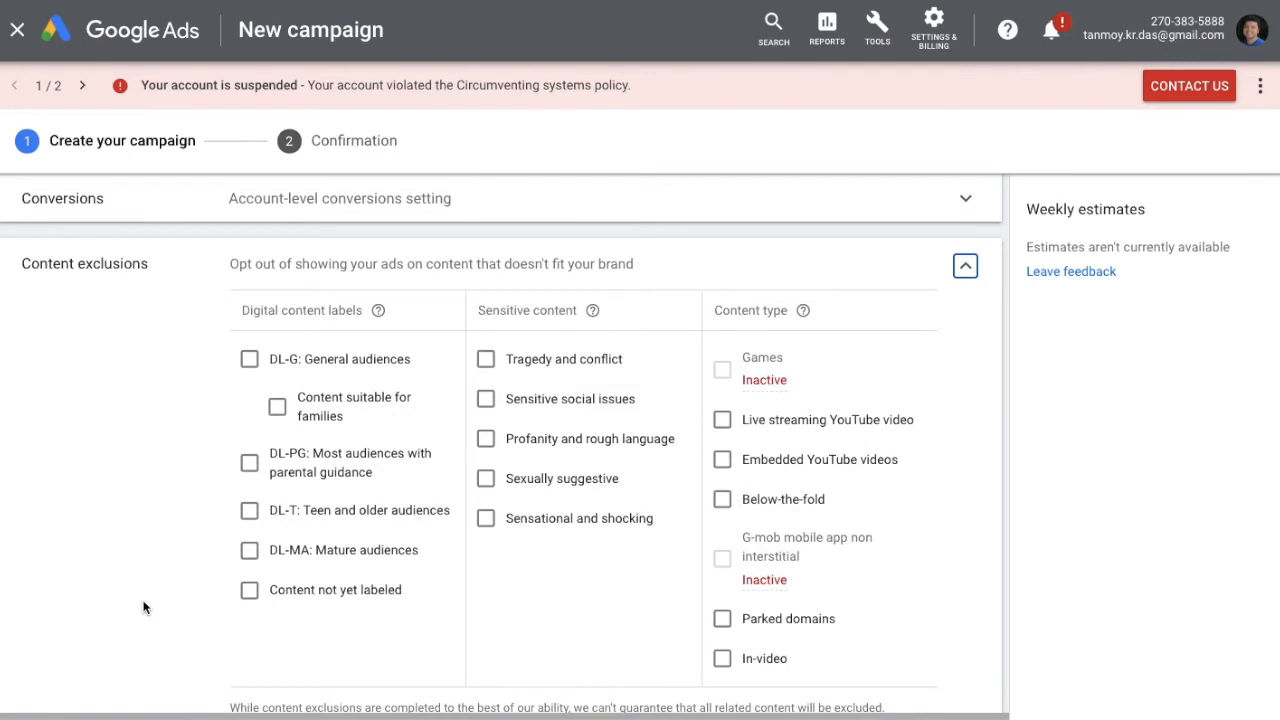
scroll(143, 607, "down", 1)
left_click(487, 308)
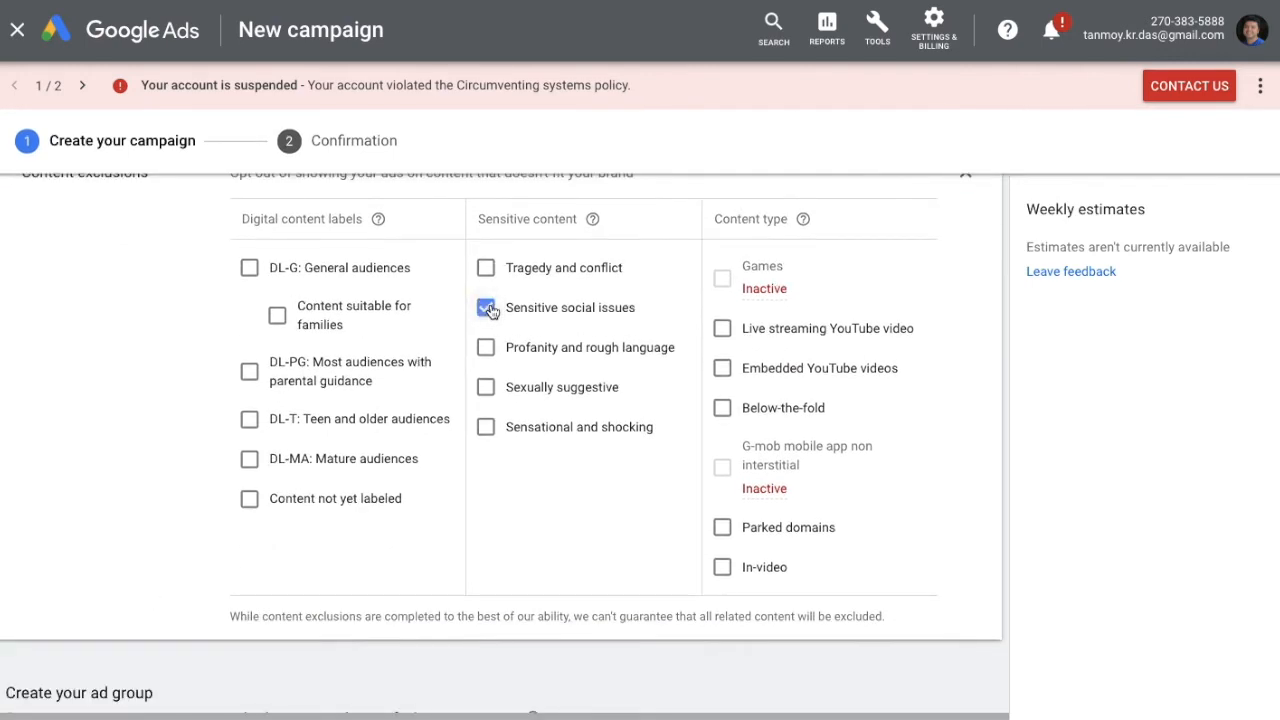
left_click(485, 347)
left_click(485, 387)
left_click(486, 428)
scroll(915, 294, "up", 1)
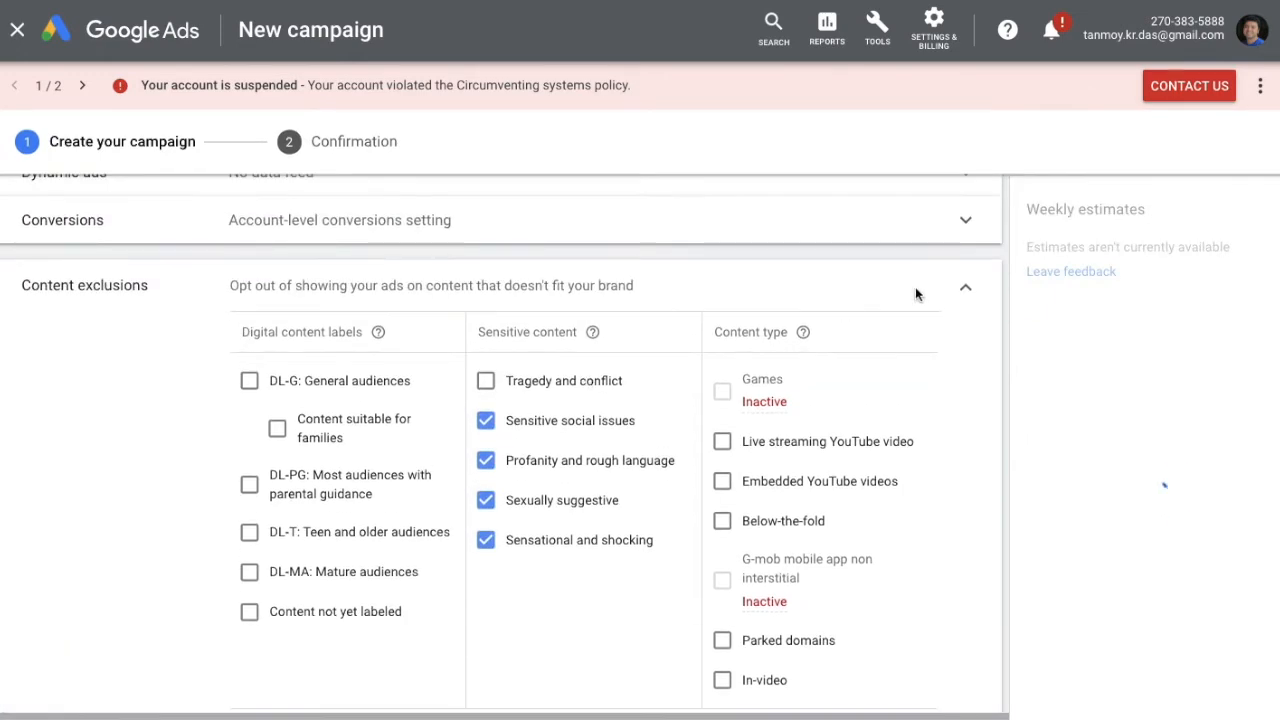
left_click(965, 288)
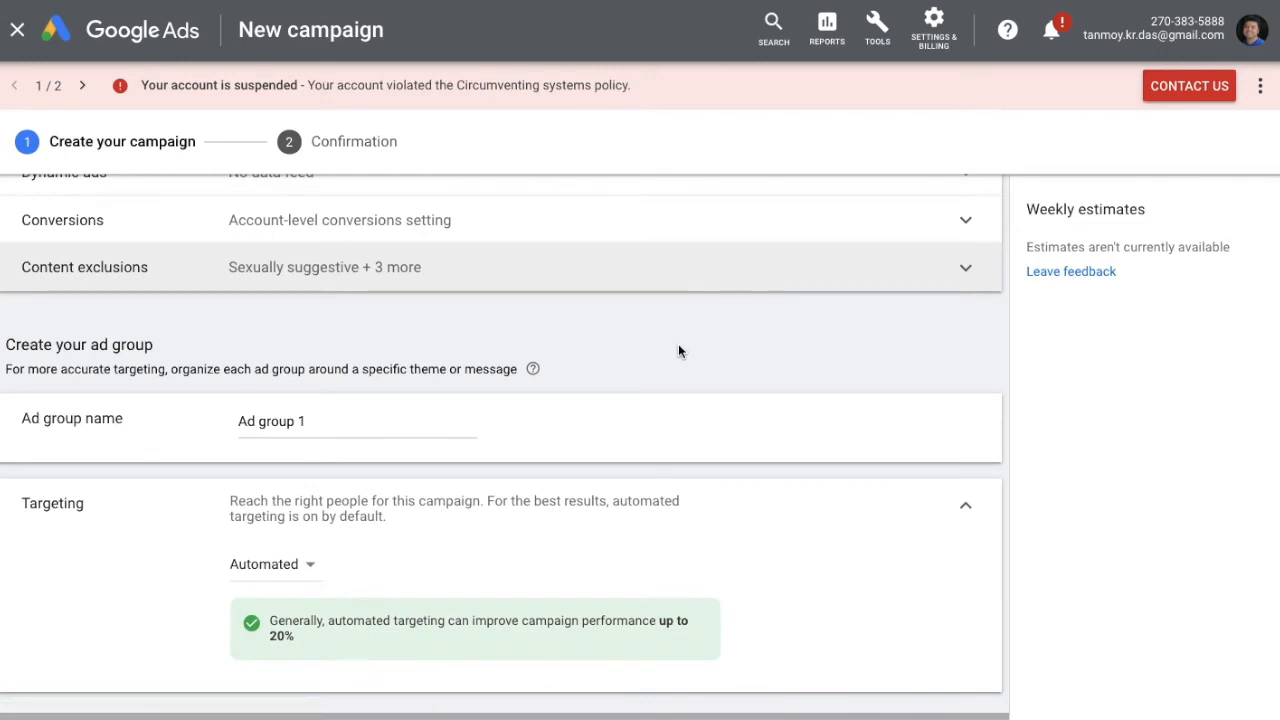
Name the ad group "Ad group12345" and select automated targeting for it.
scroll(678, 350, "down", 1)
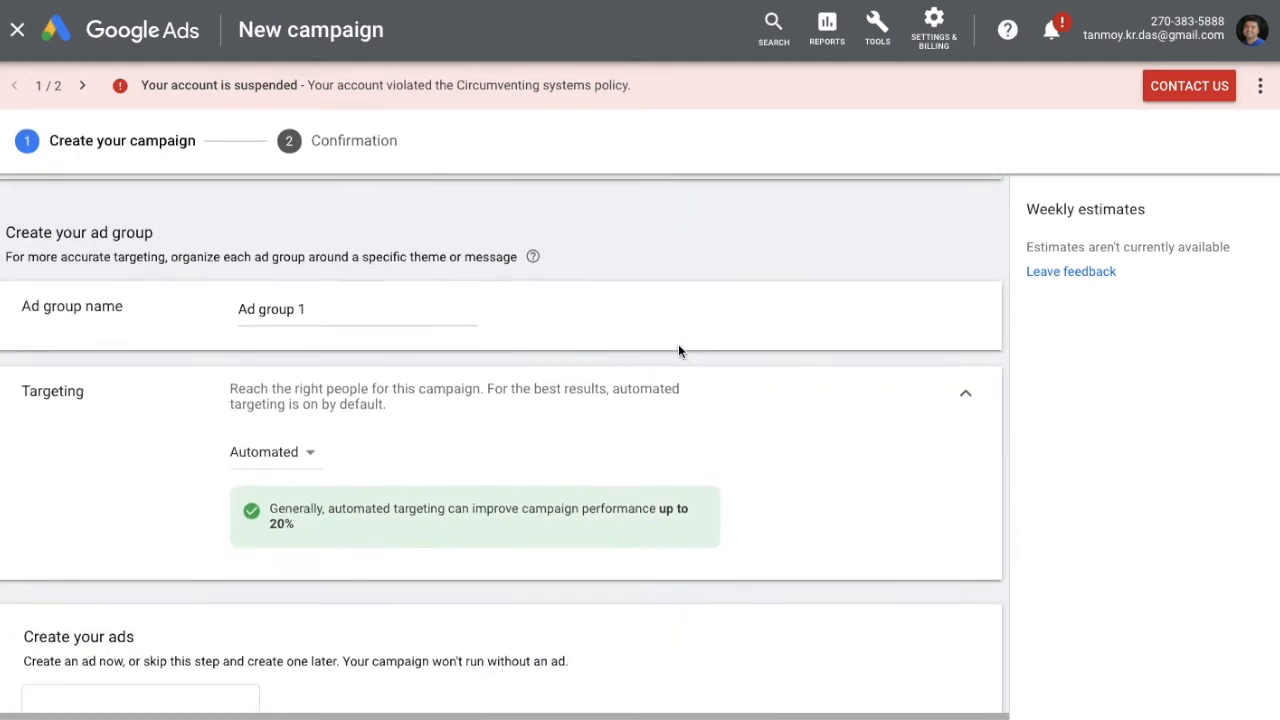
left_click(362, 309)
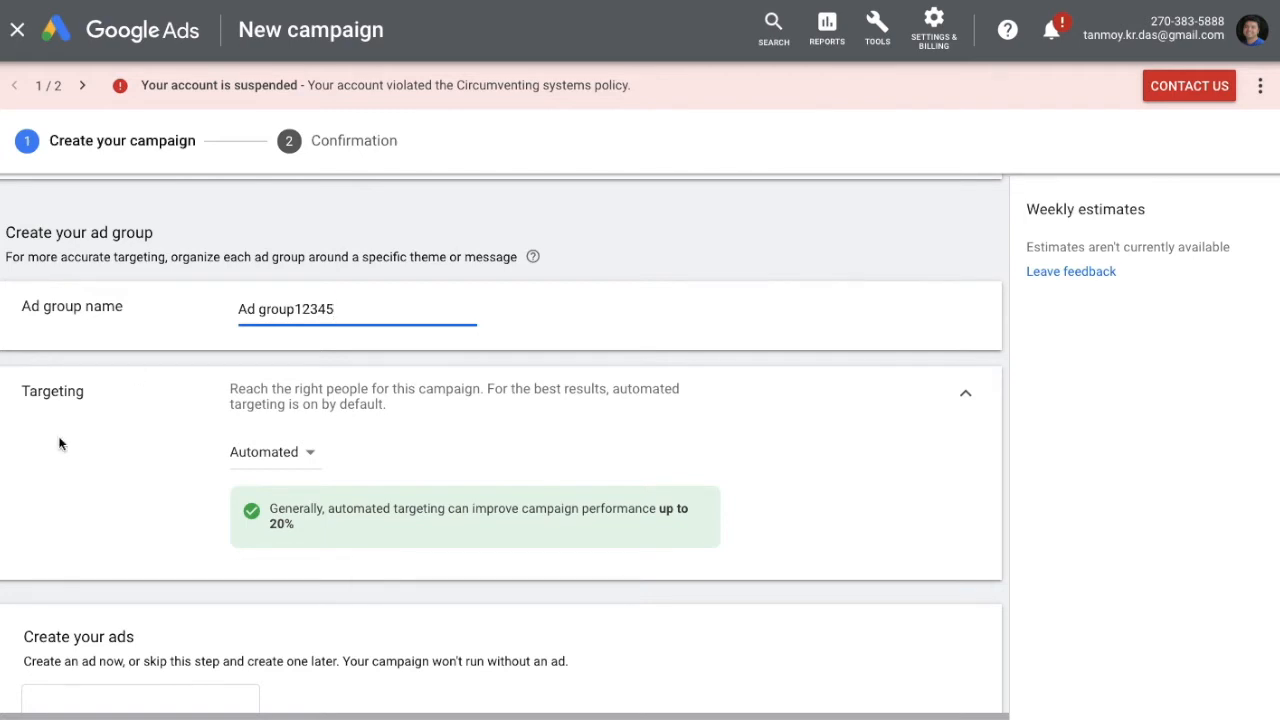
scroll(110, 472, "down", 1)
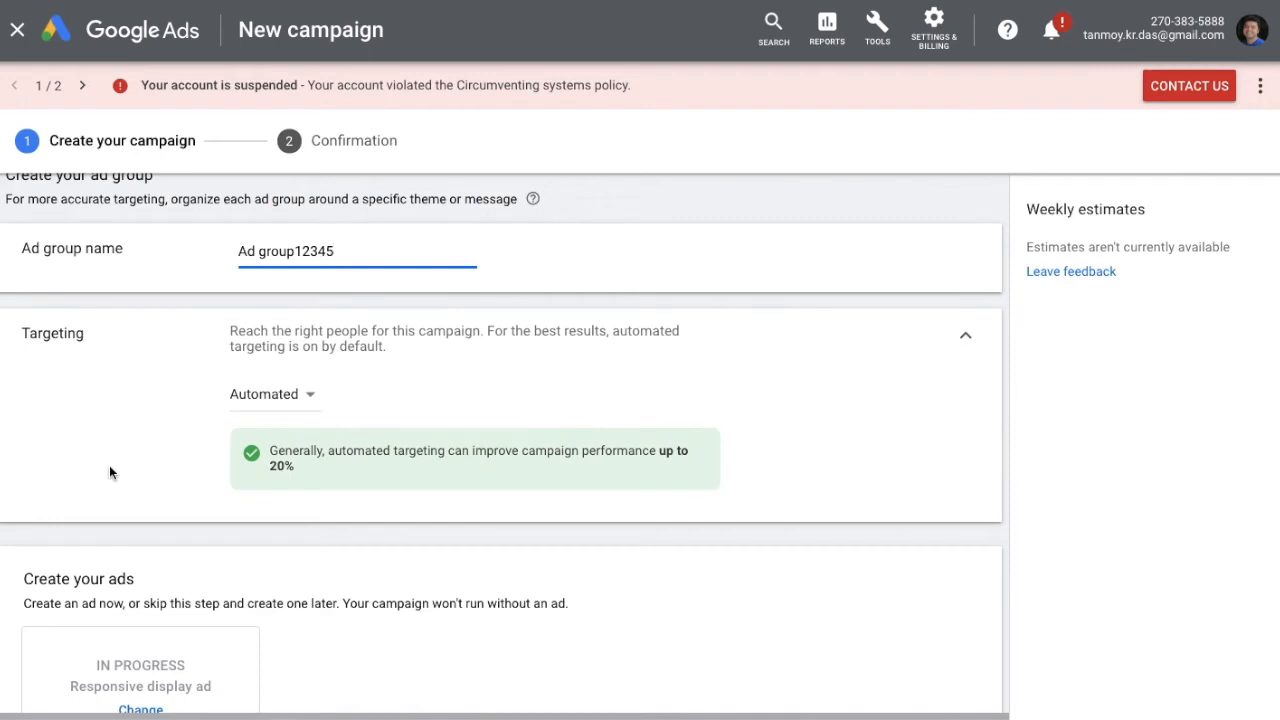
left_click(297, 407)
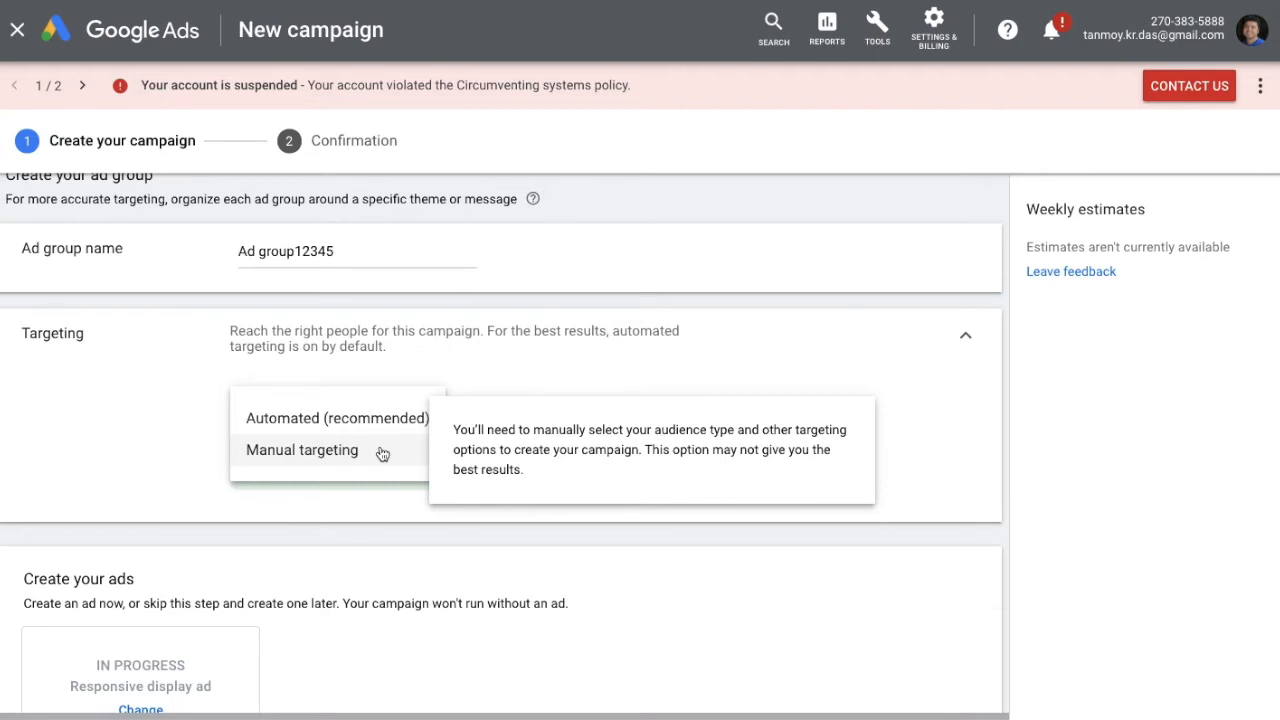
left_click(368, 426)
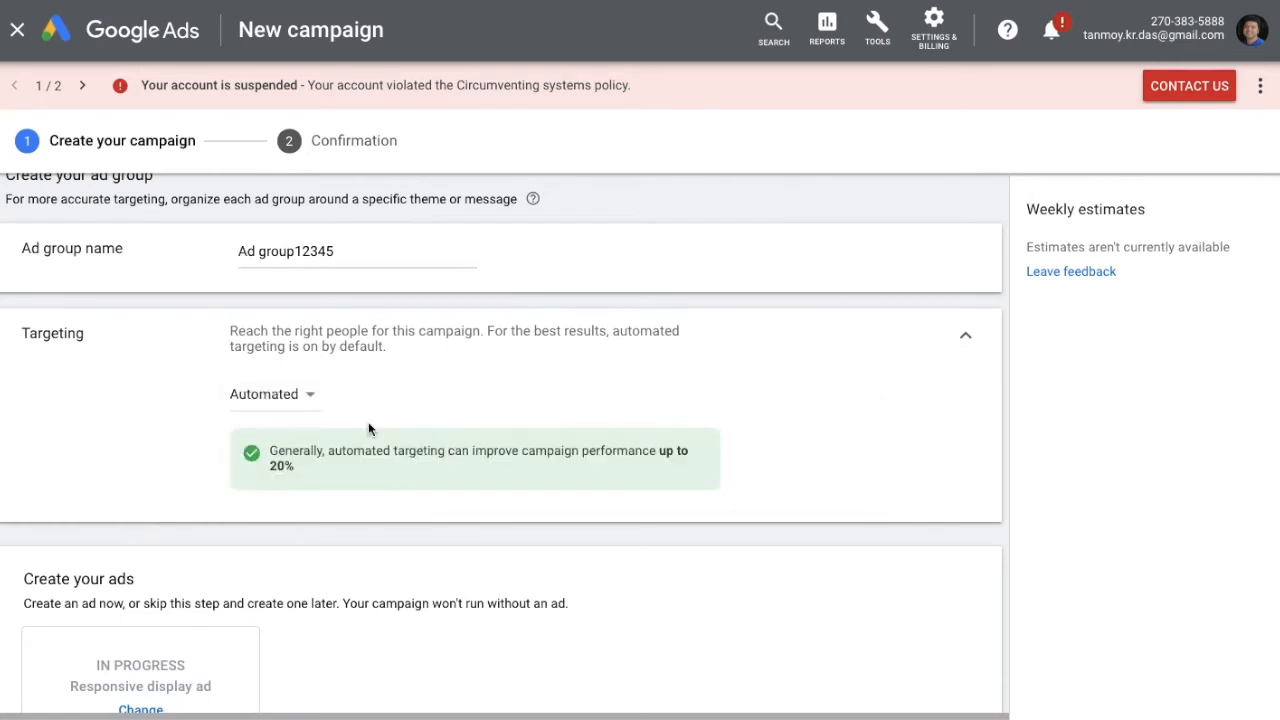
scroll(773, 547, "down", 4)
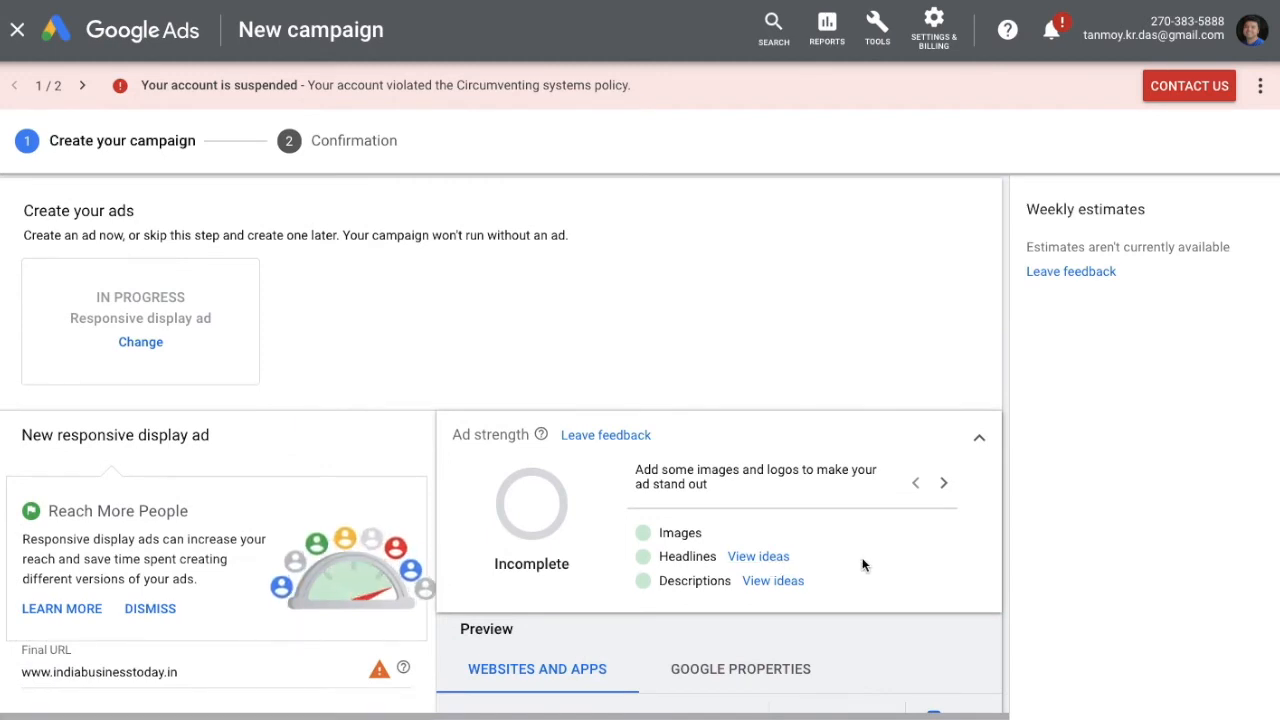
scroll(863, 565, "down", 3)
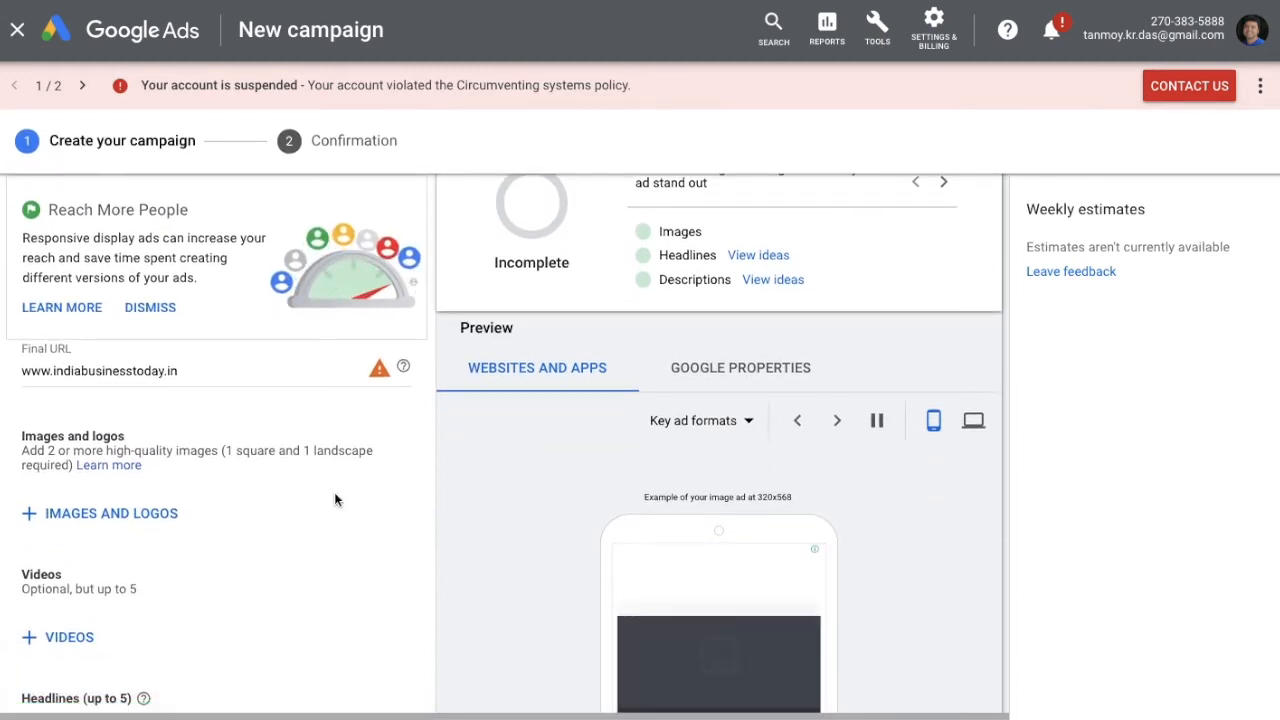
left_click(227, 378)
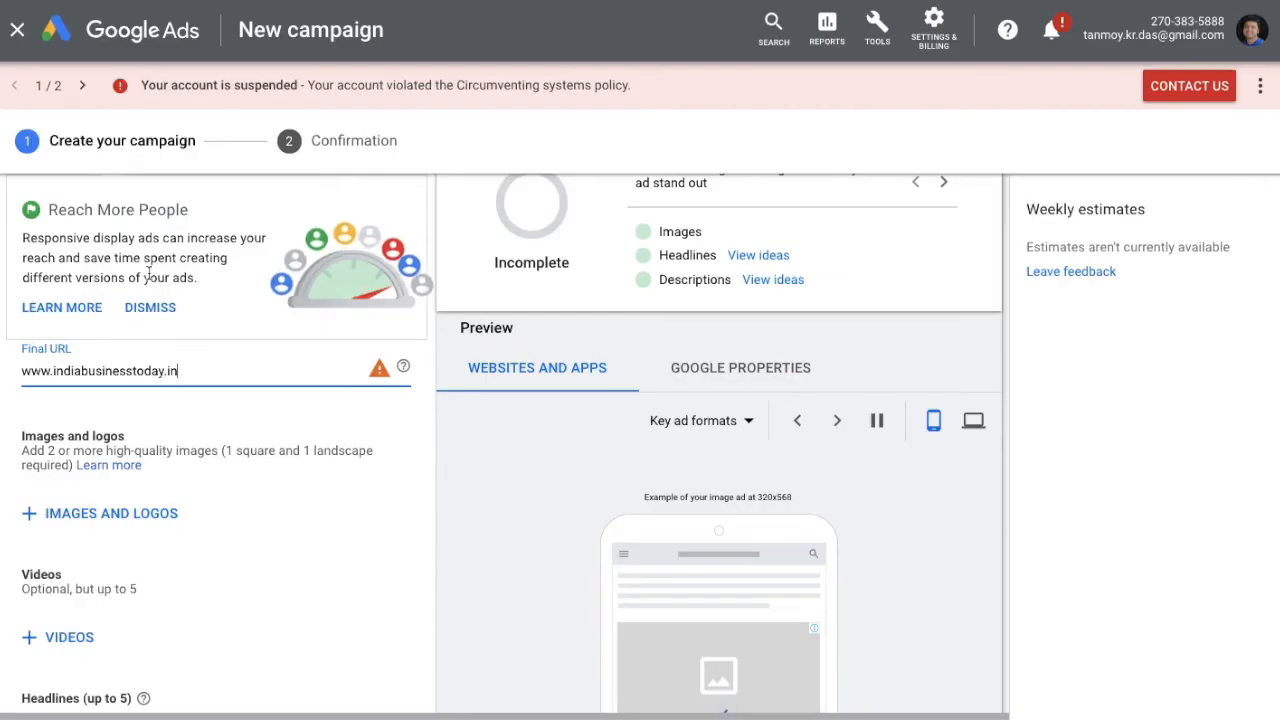
key("BackSpace")
key("BackSpace")
key("BackSpace")
key("BackSpace")
key("BackSpace")
key("BackSpace")
key("BackSpace")
key("BackSpace")
key("BackSpace")
key("BackSpace")
key("BackSpace")
key("BackSpace")
key("BackSpace")
key("BackSpace")
key("BackSpace")
key("BackSpace")
key("BackSpace")
key("BackSpace")
key("BackSpace")
key("BackSpace")
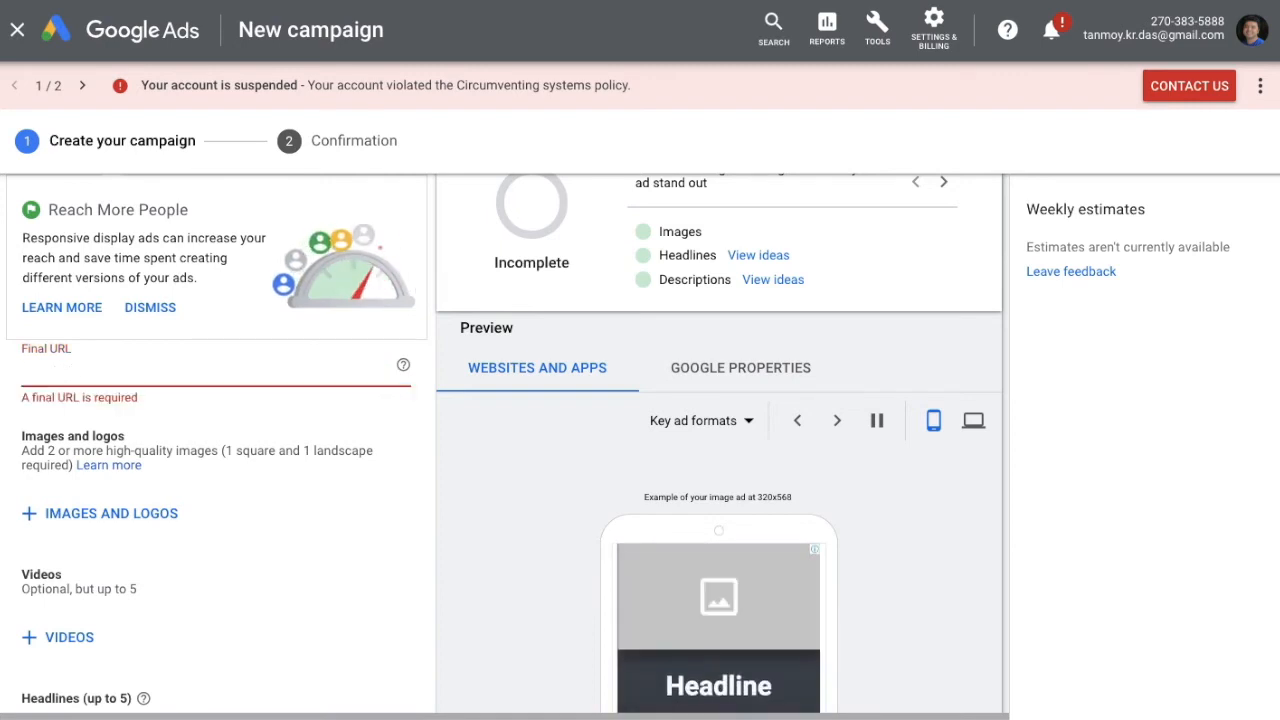
type("https://www.indiabusinesstoday.in/category/computers-1-229")
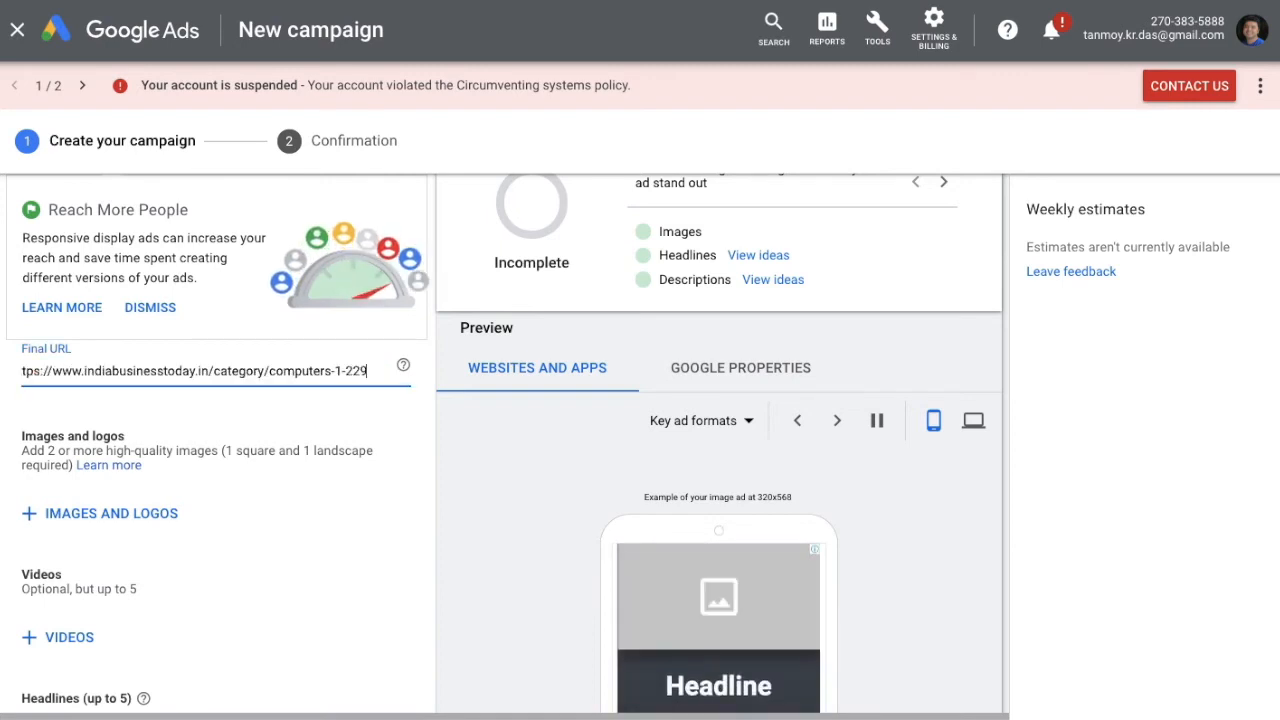
left_click(99, 520)
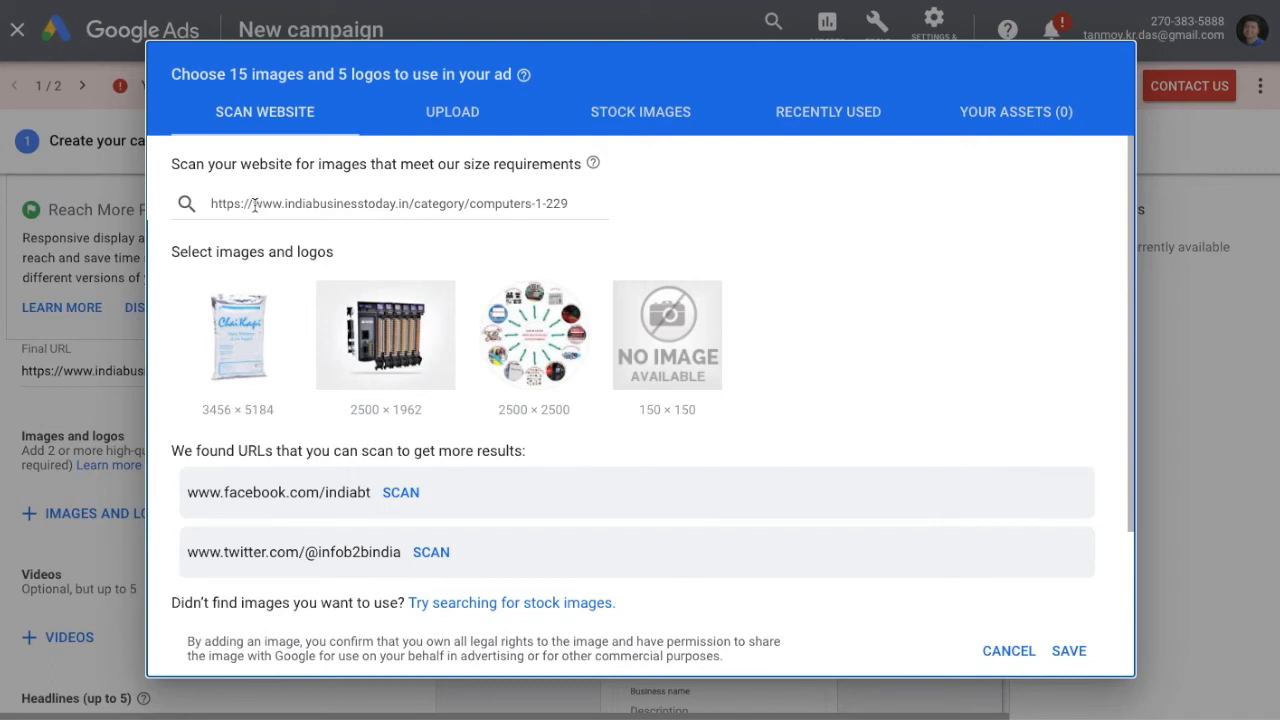
left_click_drag(254, 205, 409, 203)
key("ctrl+c")
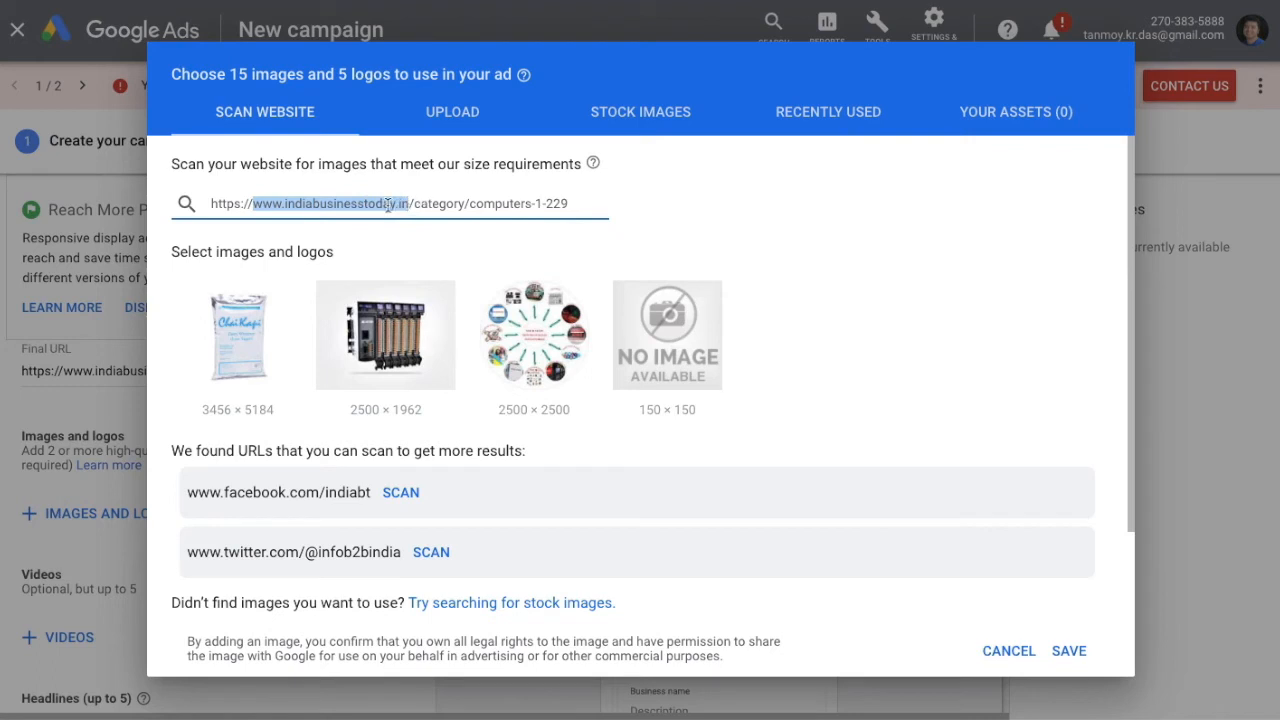
left_click(683, 113)
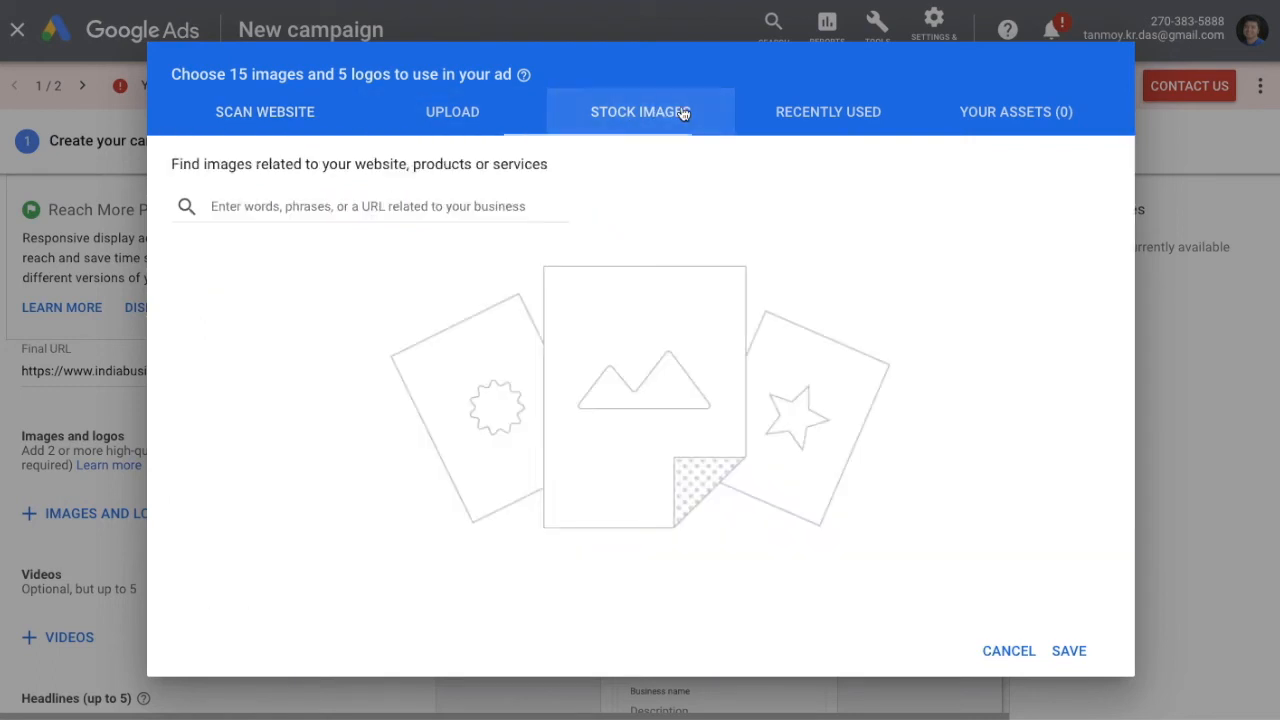
left_click(415, 203)
key("ctrl+v")
key("Return")
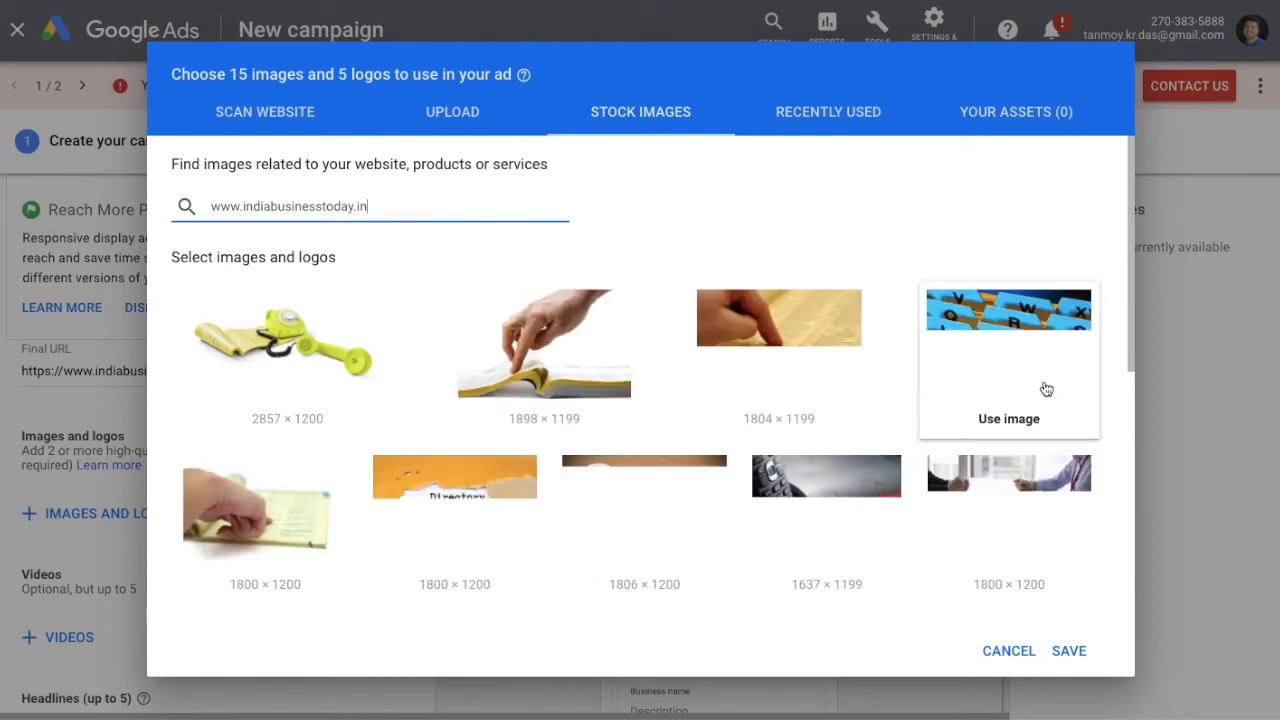
Add the 1804 × 1199 stock photo of a finger on a printed page to the ad in 1.91:1 and 1:1 ratios.
left_click(750, 355)
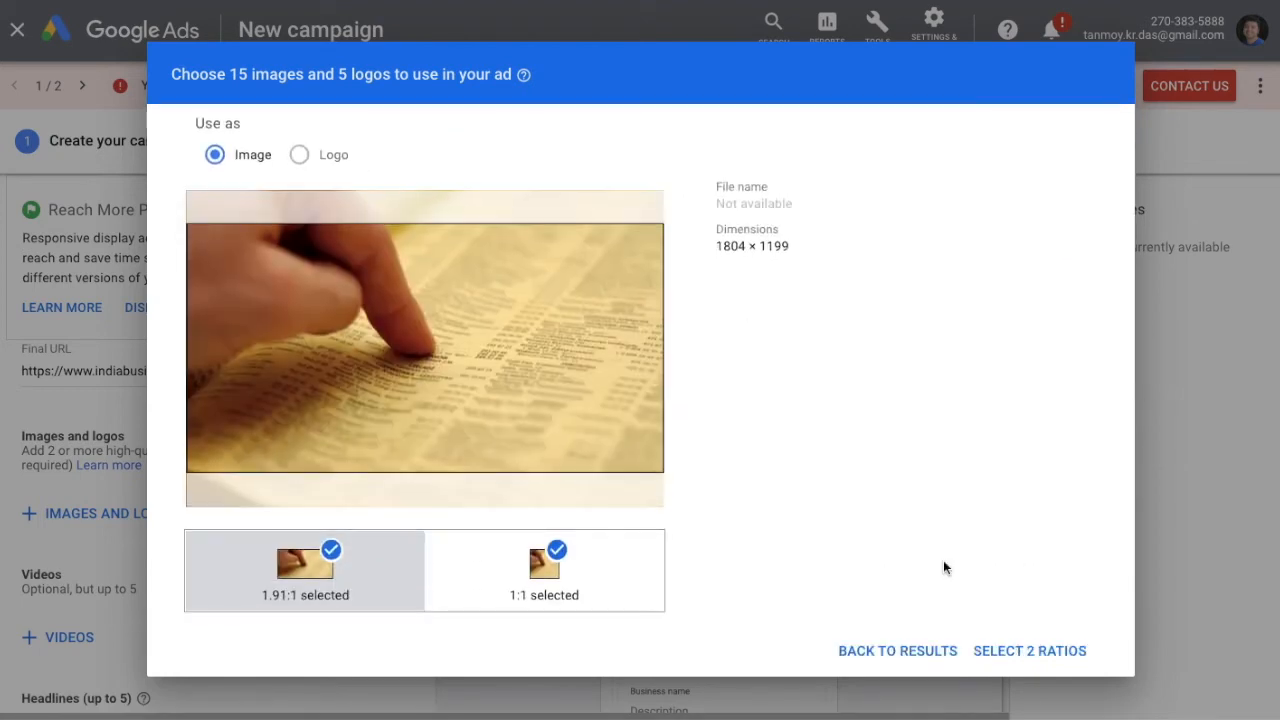
left_click(1030, 651)
left_click(1068, 651)
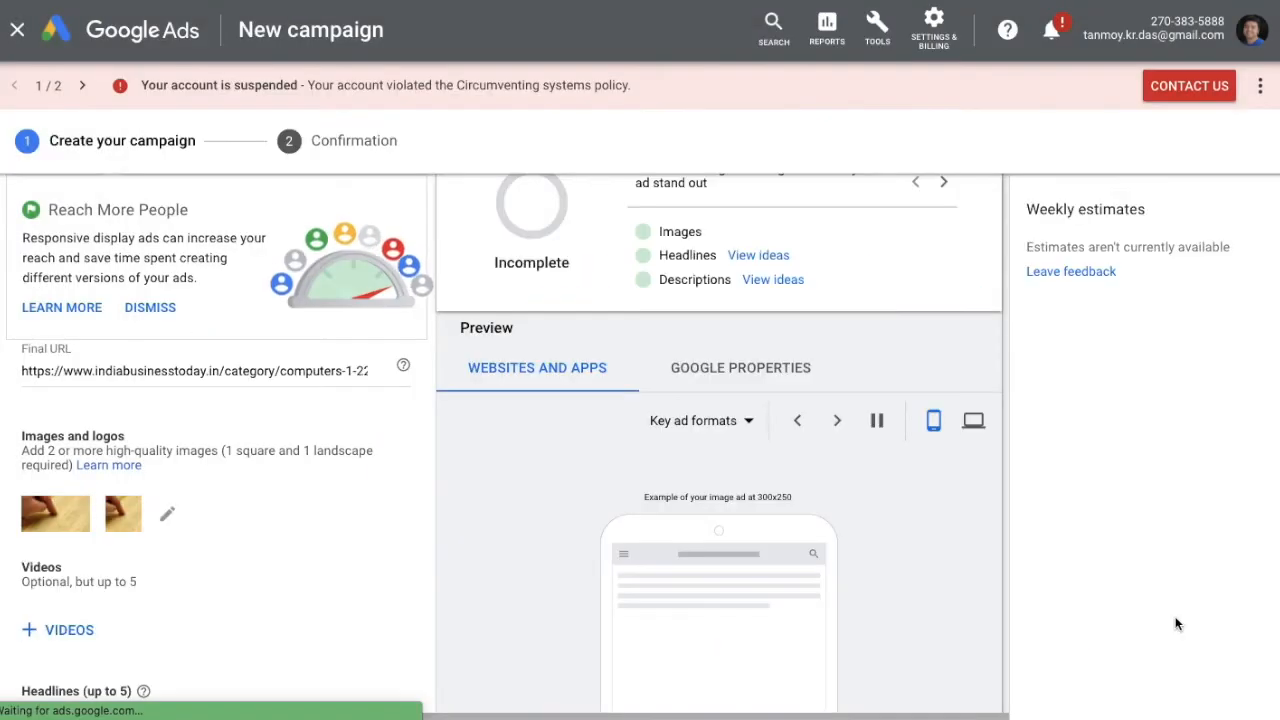
Enter "Best Online Business Directory" as the ad's first headline and "Online Business Directory For" as the second.
scroll(855, 585, "down", 1)
scroll(855, 590, "down", 1)
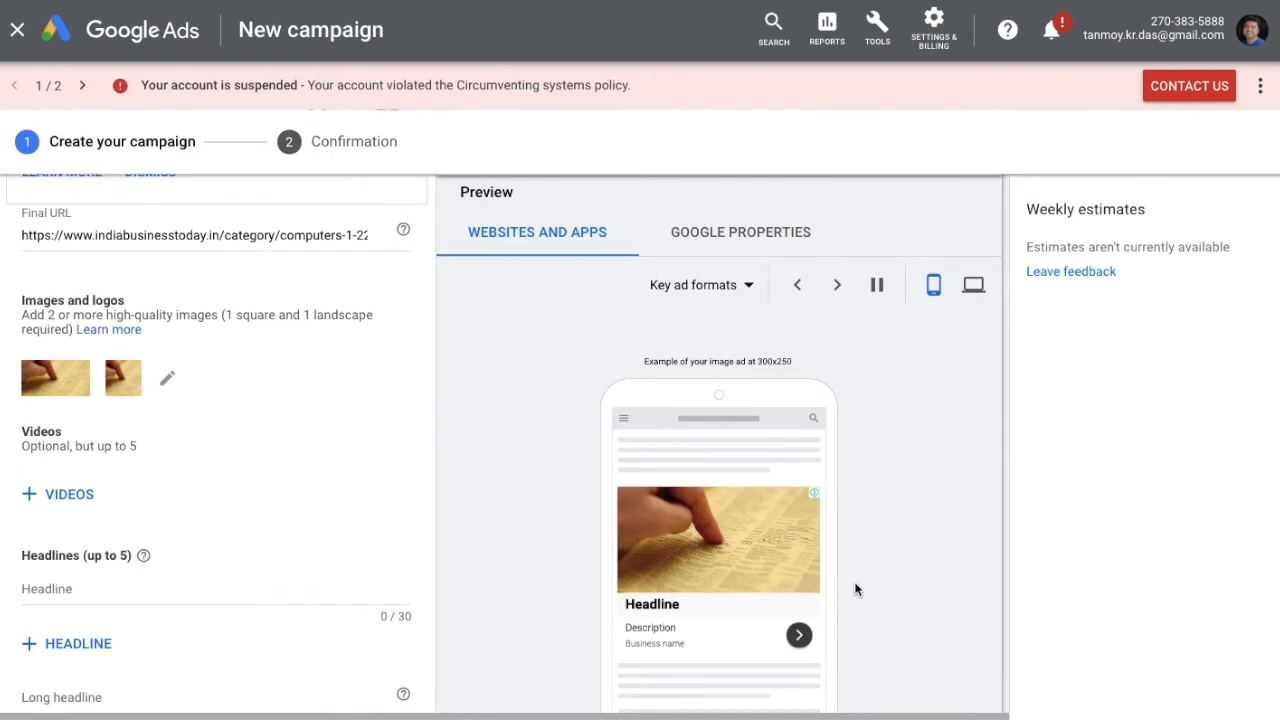
scroll(855, 590, "down", 2)
scroll(854, 590, "down", 1)
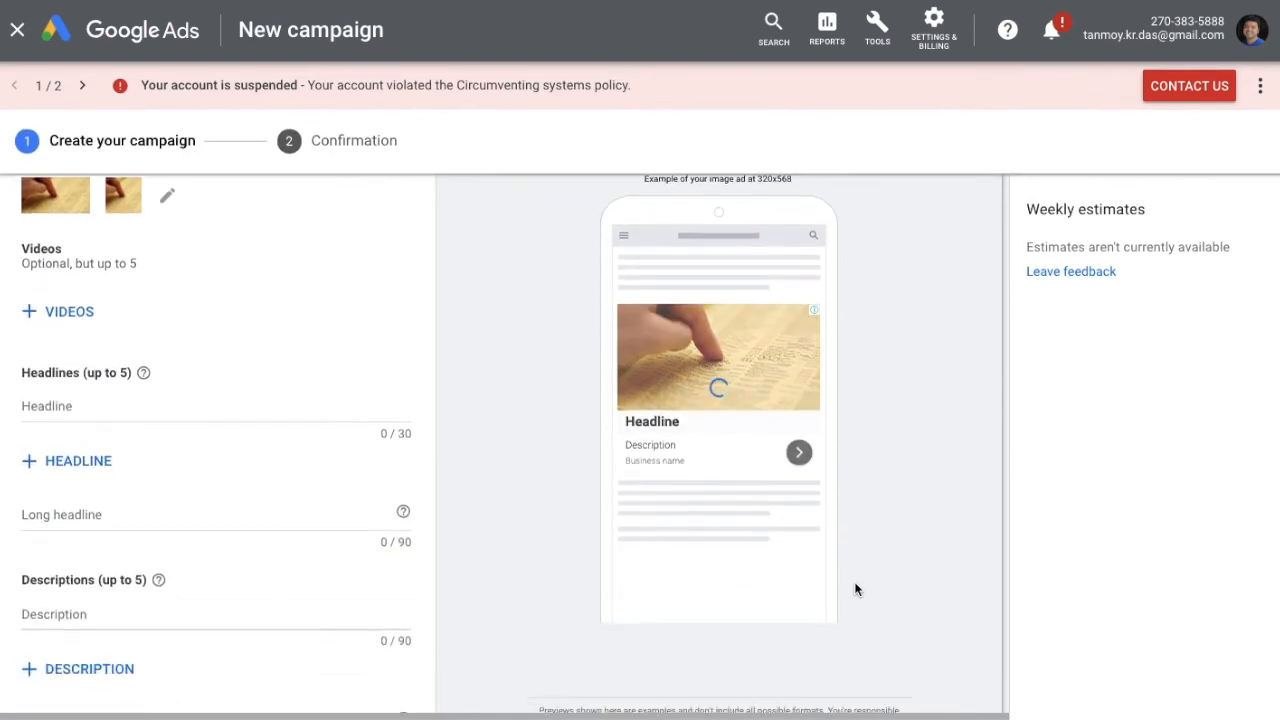
left_click(149, 409)
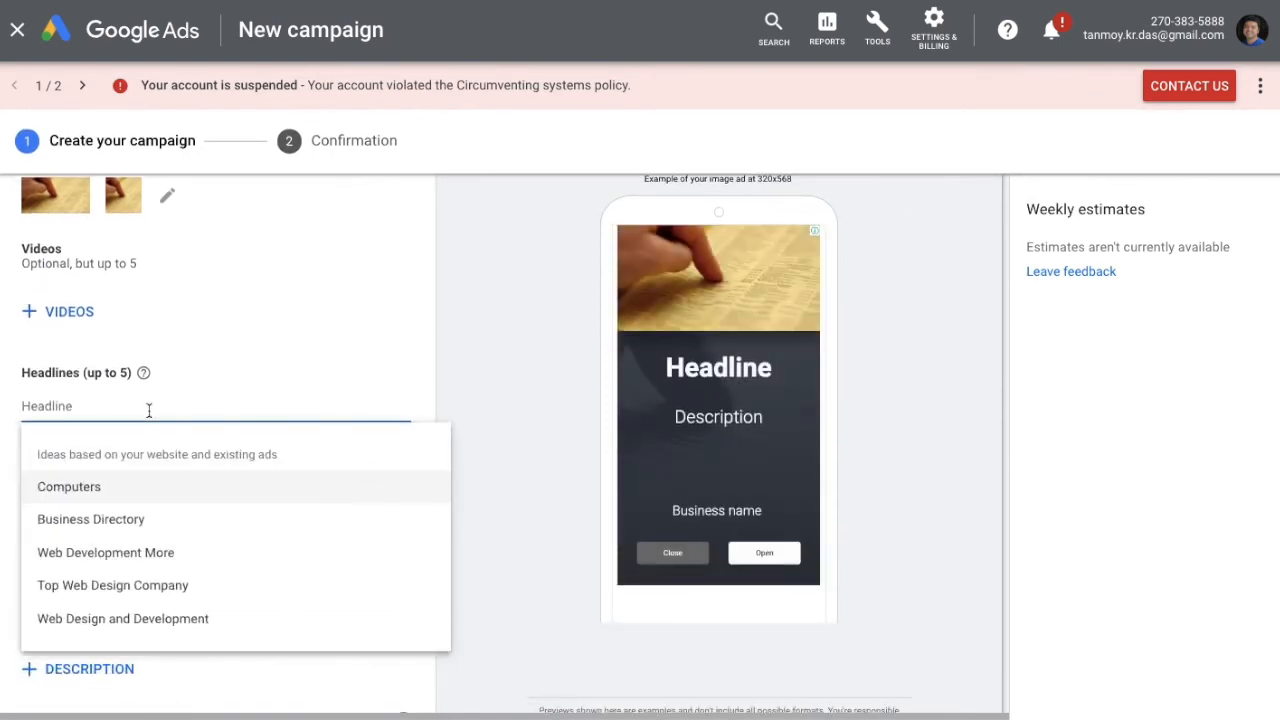
type("Best O")
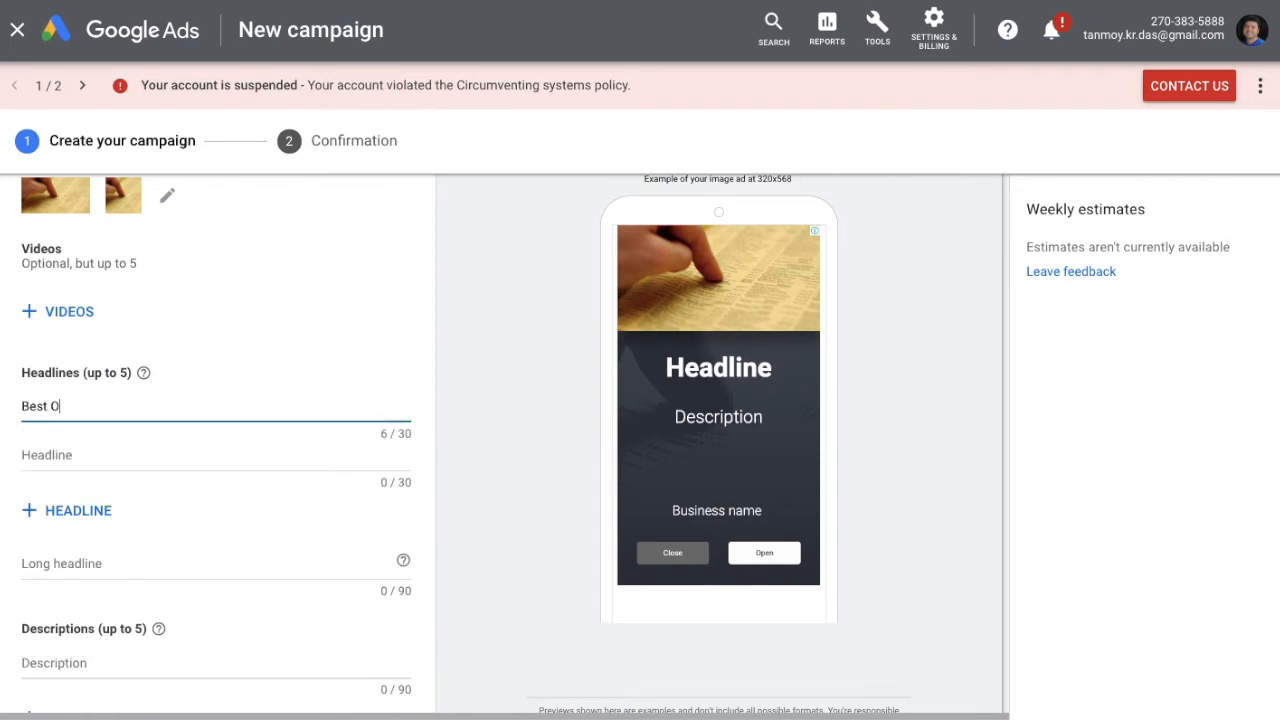
type("nline Bus")
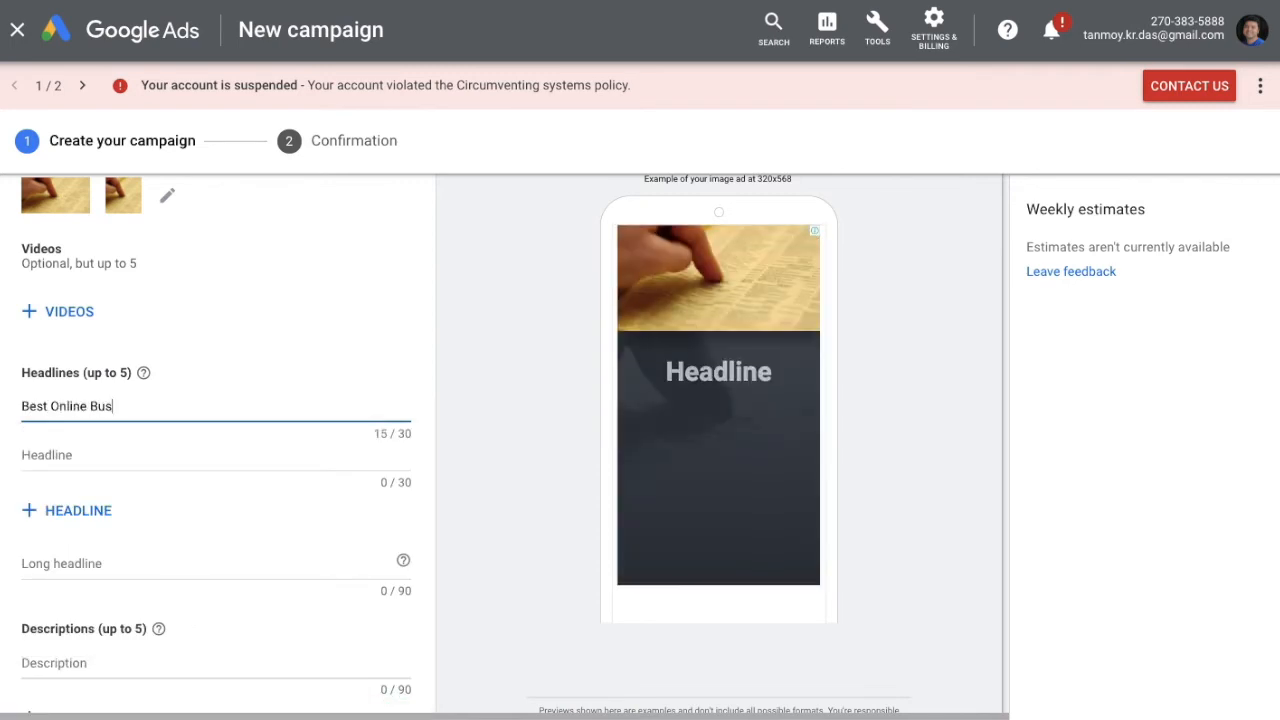
type("iness Directory")
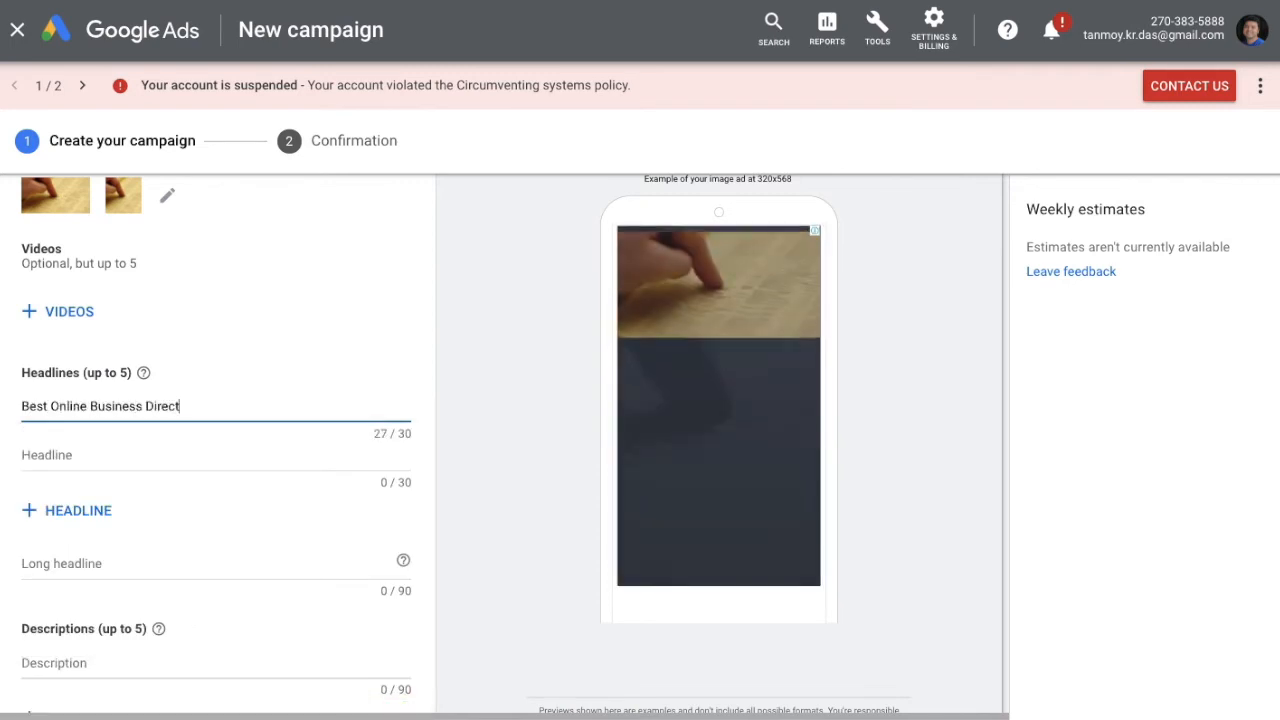
left_click(118, 460)
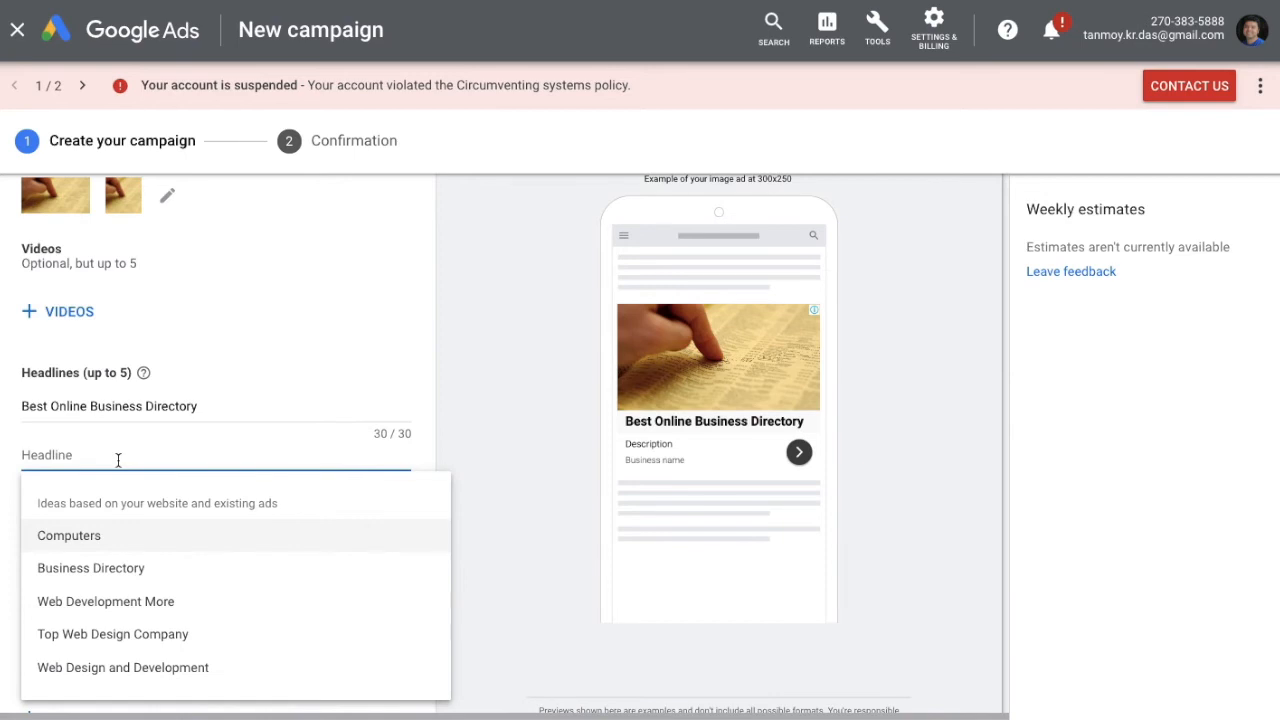
type("Online Business Directory")
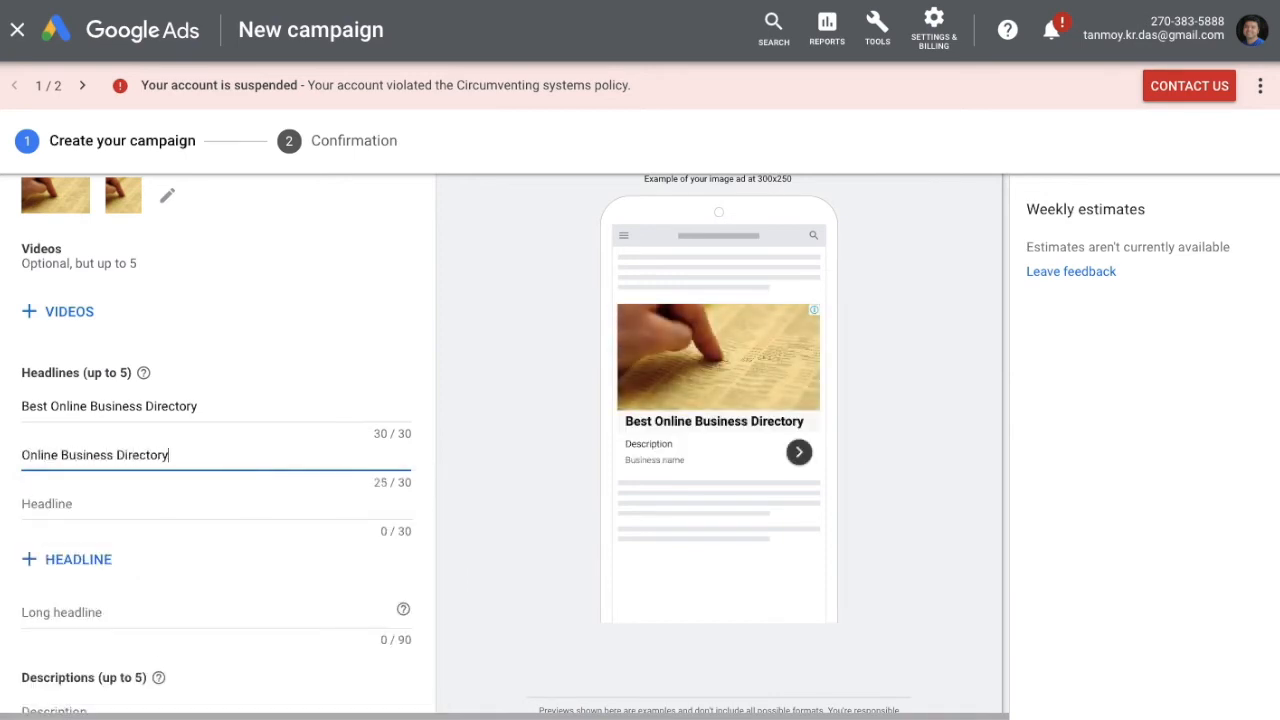
Enter "All. Come Today & Register." as the ad's third headline.
left_click(101, 502)
type("all")
key("BackSpace")
key("BackSpace")
key("BackSpace")
type("All ")
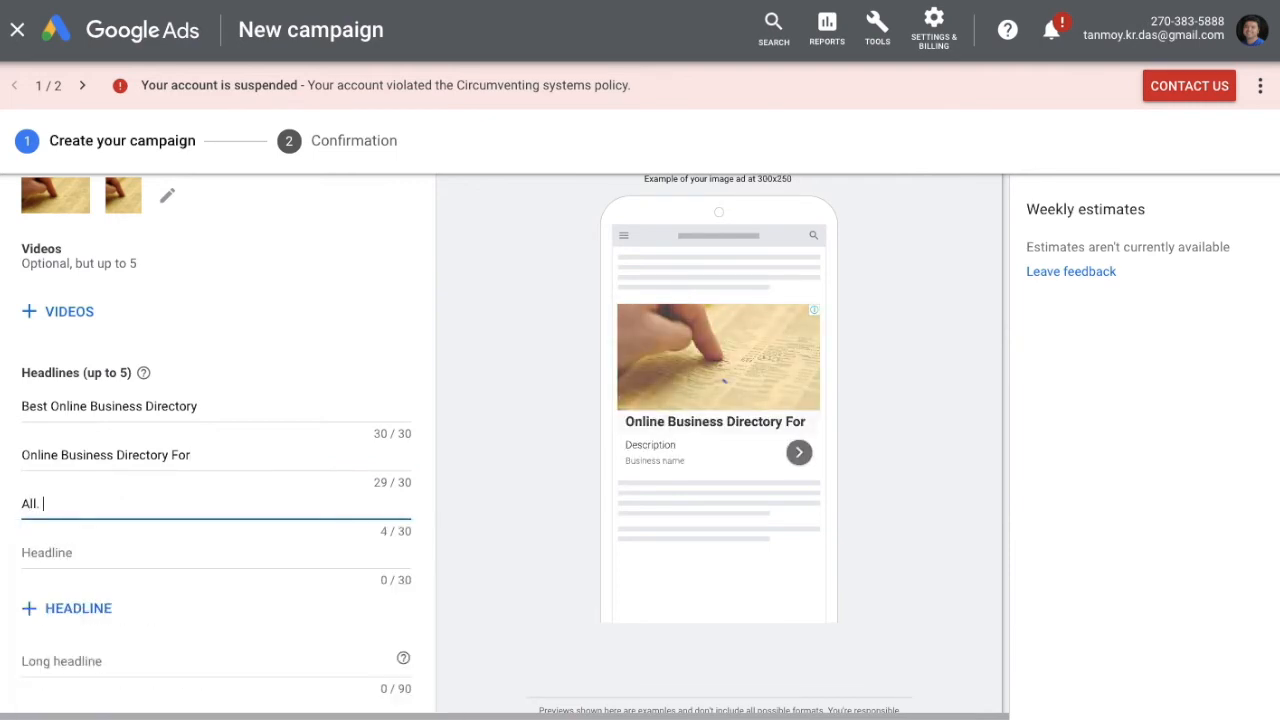
type(" Come Today")
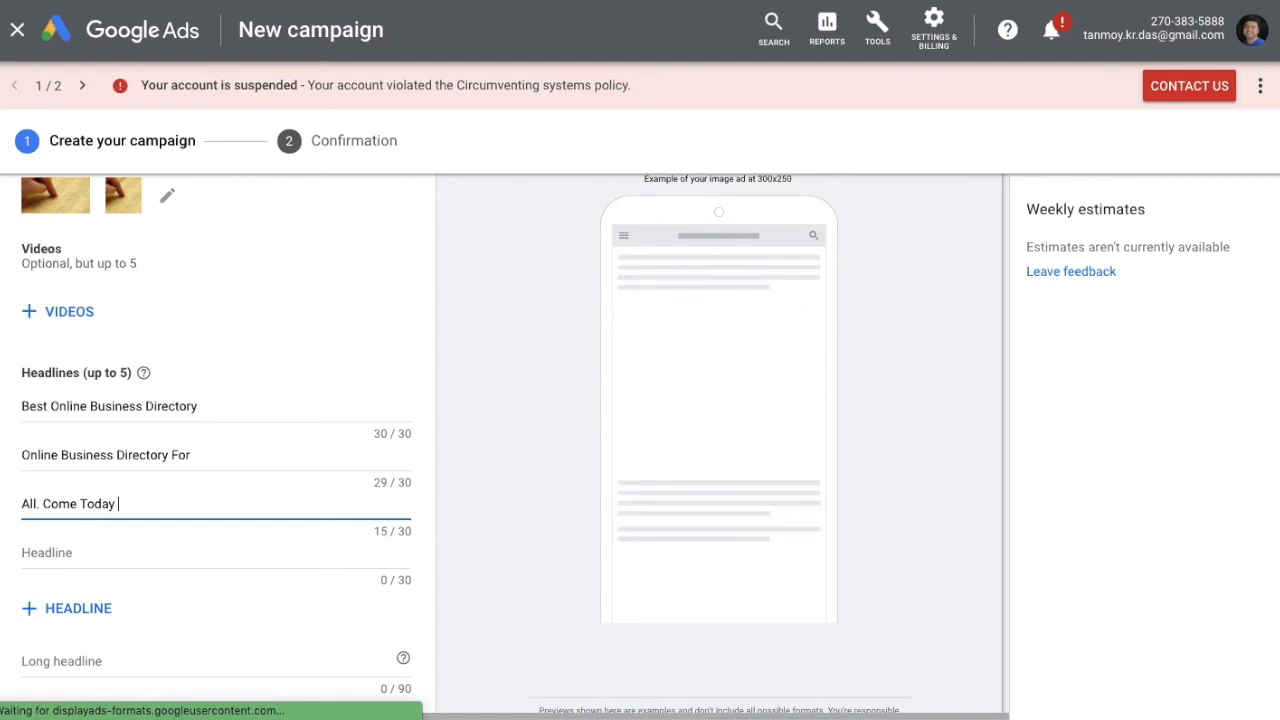
type("&")
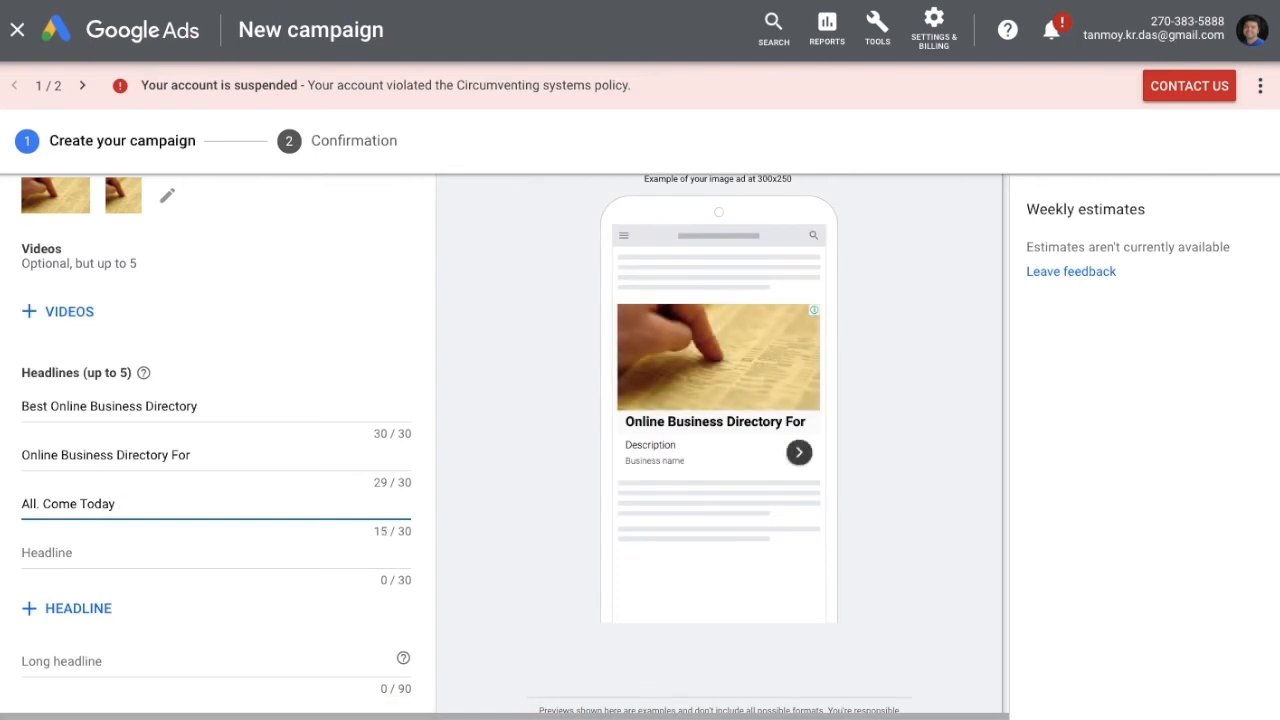
type(" Sign.")
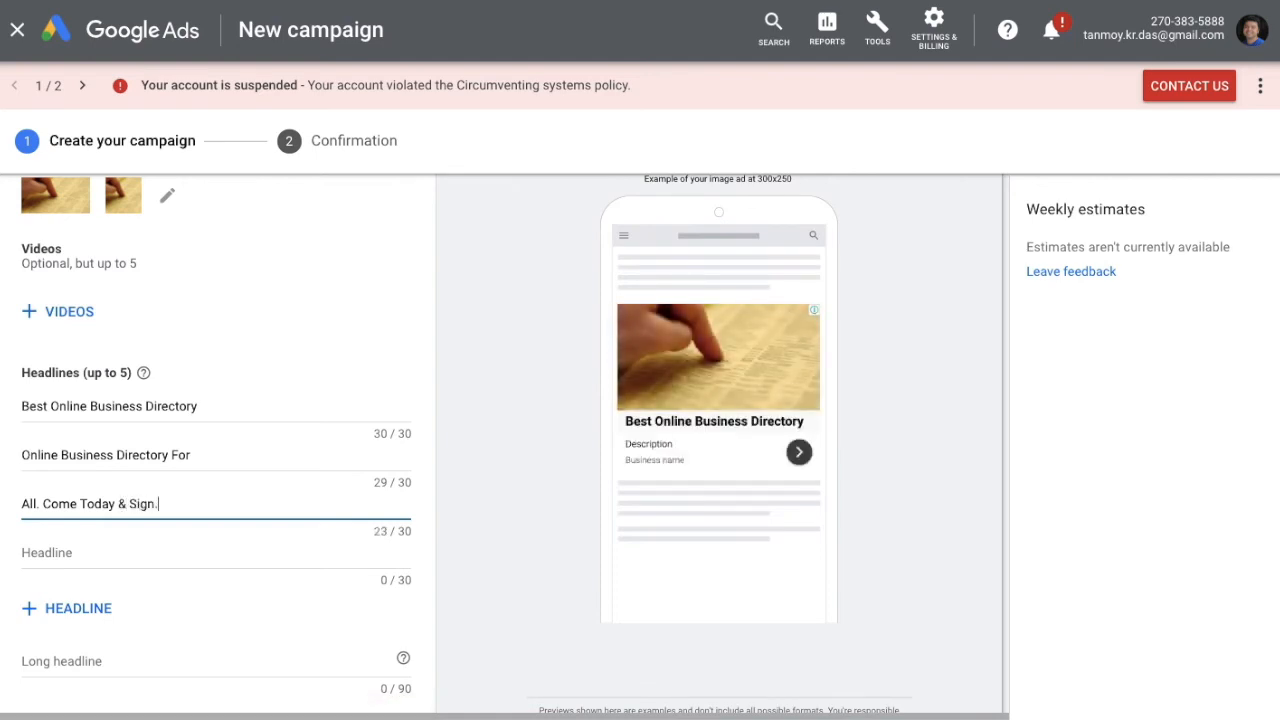
key("BackSpace")
key("BackSpace")
key("BackSpace")
key("BackSpace")
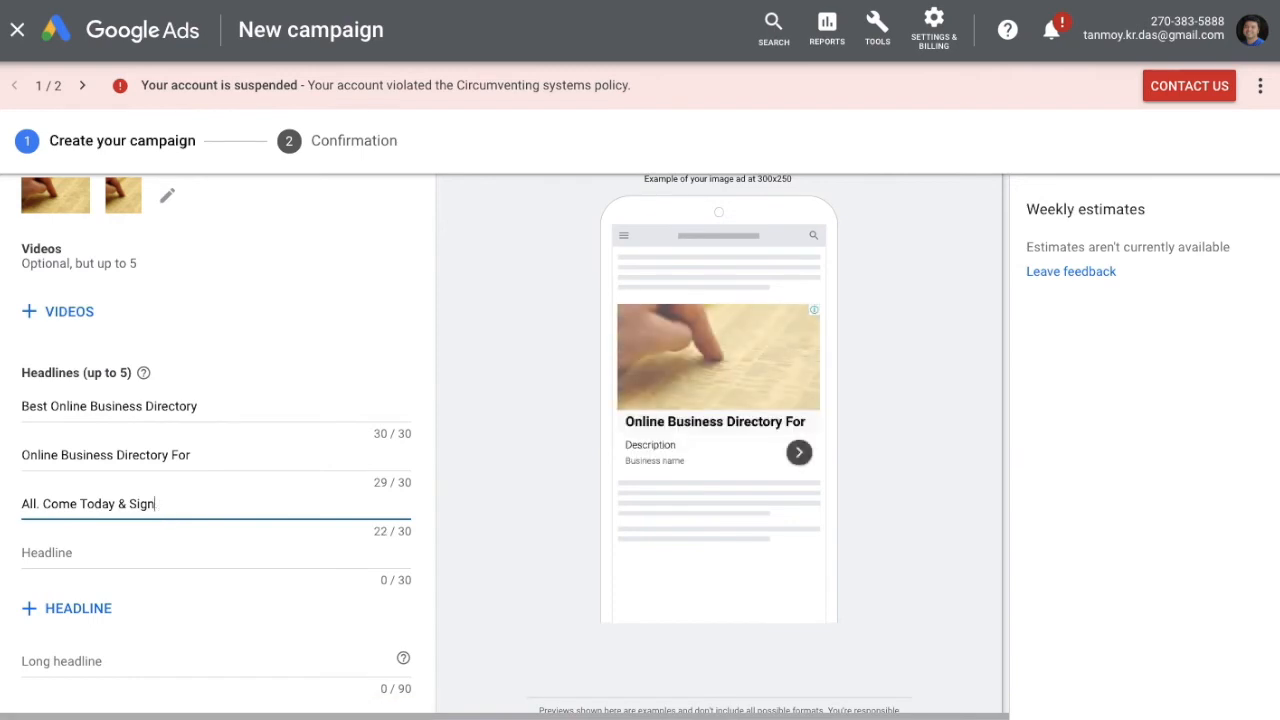
type("egister.")
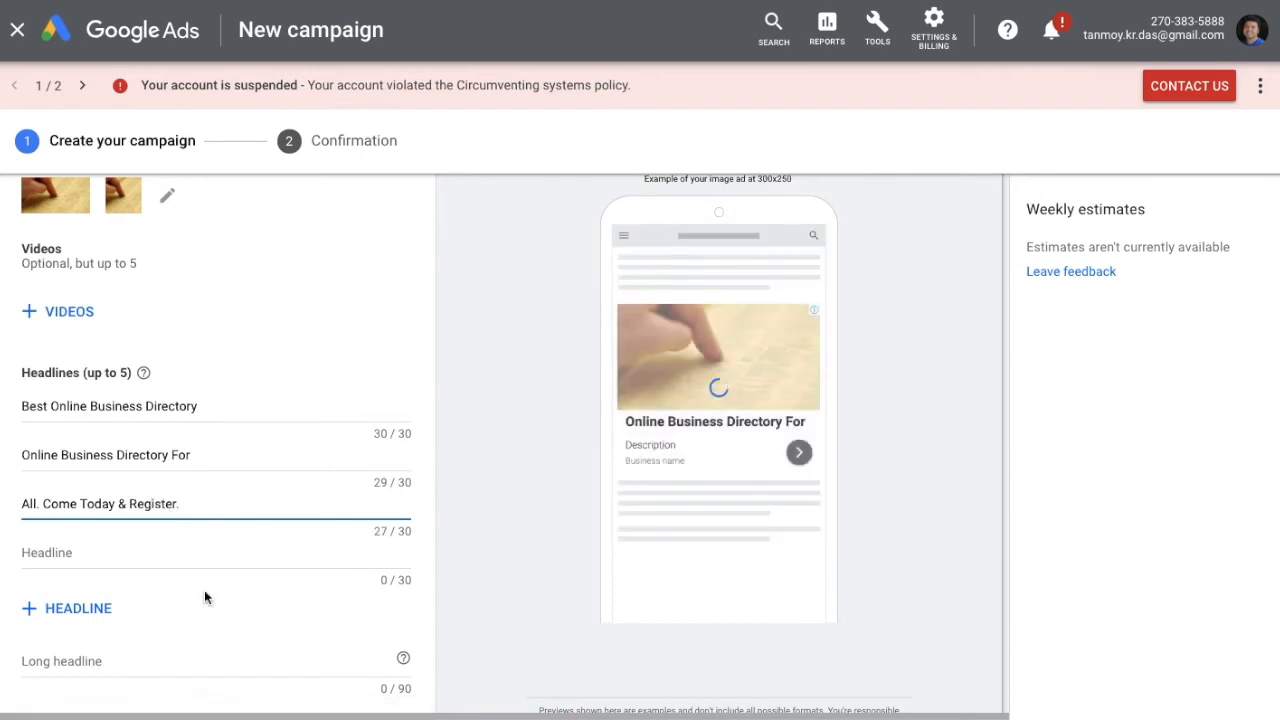
Add "Best Offers For Everyone." as the ad's fourth headline and "Come And Get Good Offers." as the fifth.
left_click(146, 560)
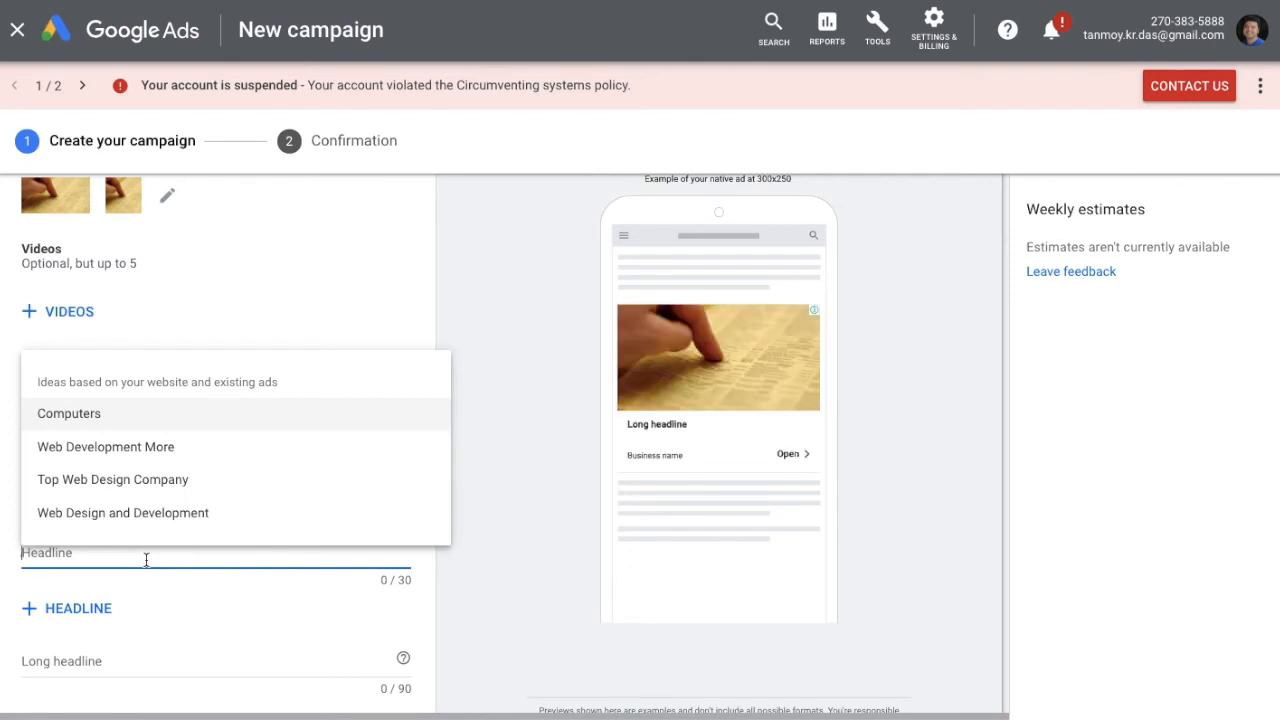
type("Bes")
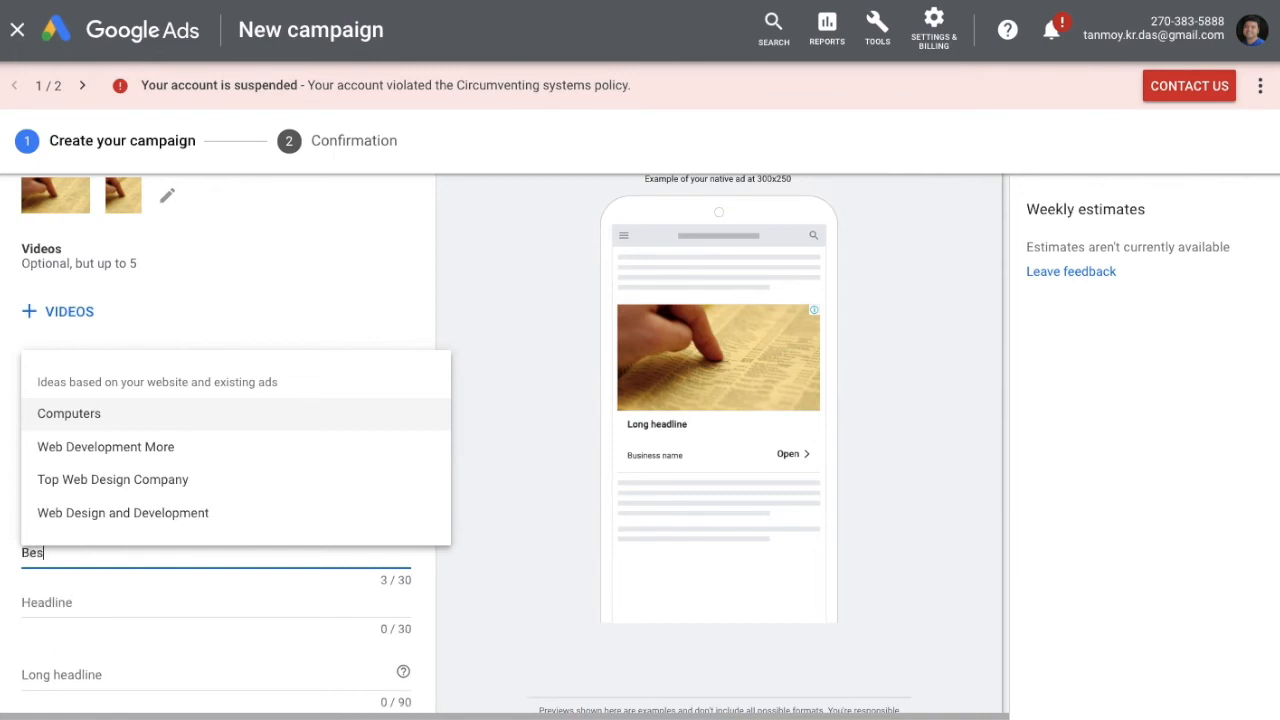
type("t Offers Fo")
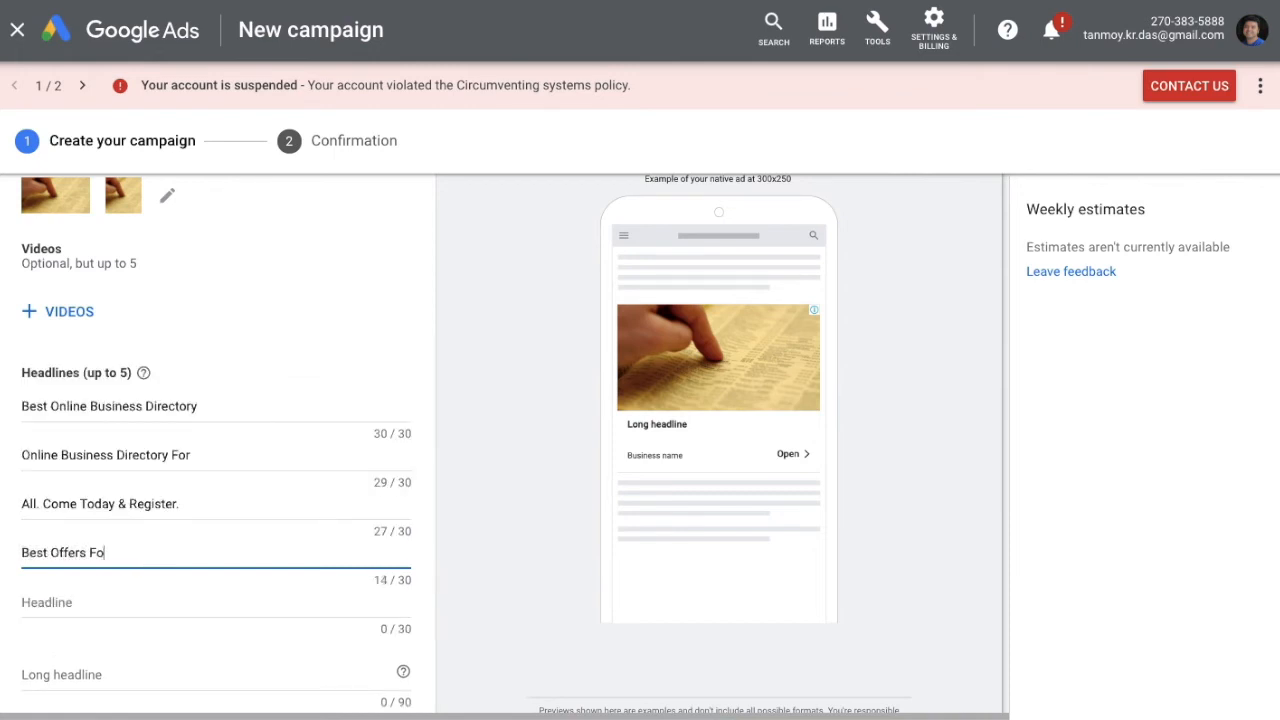
type("r Everyone.")
key("Tab")
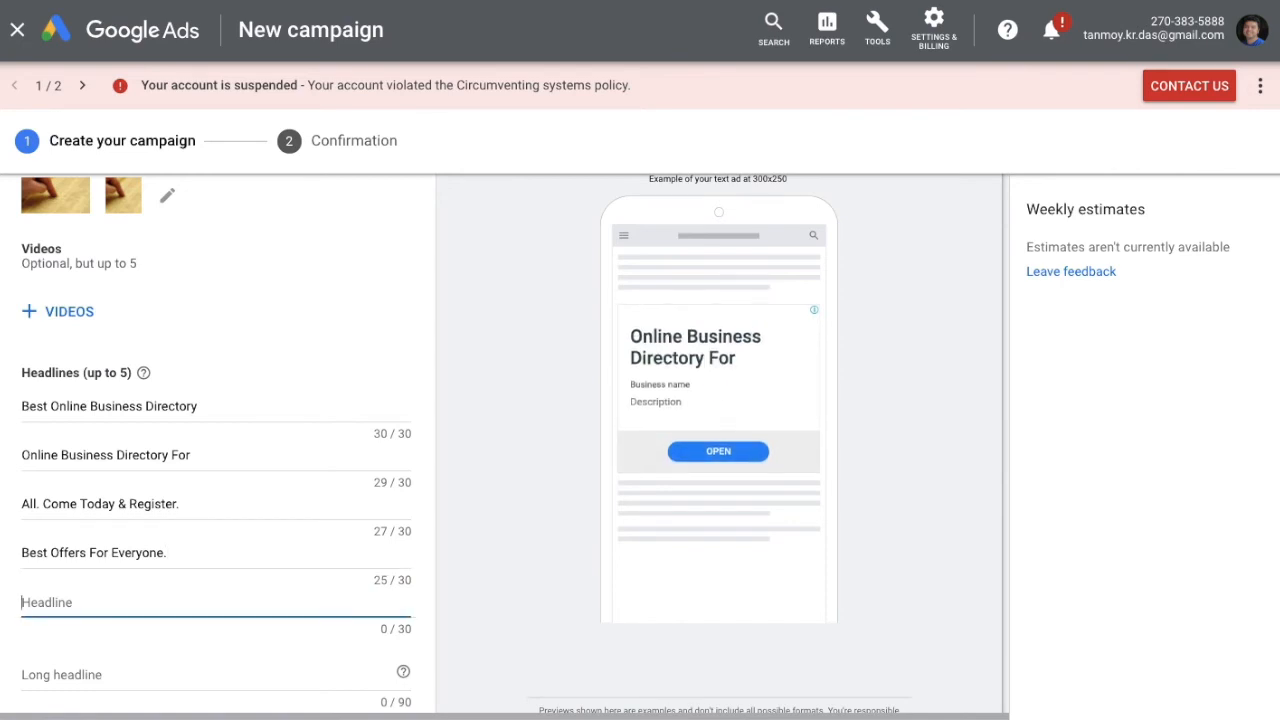
type("Come And Get Good Offers.")
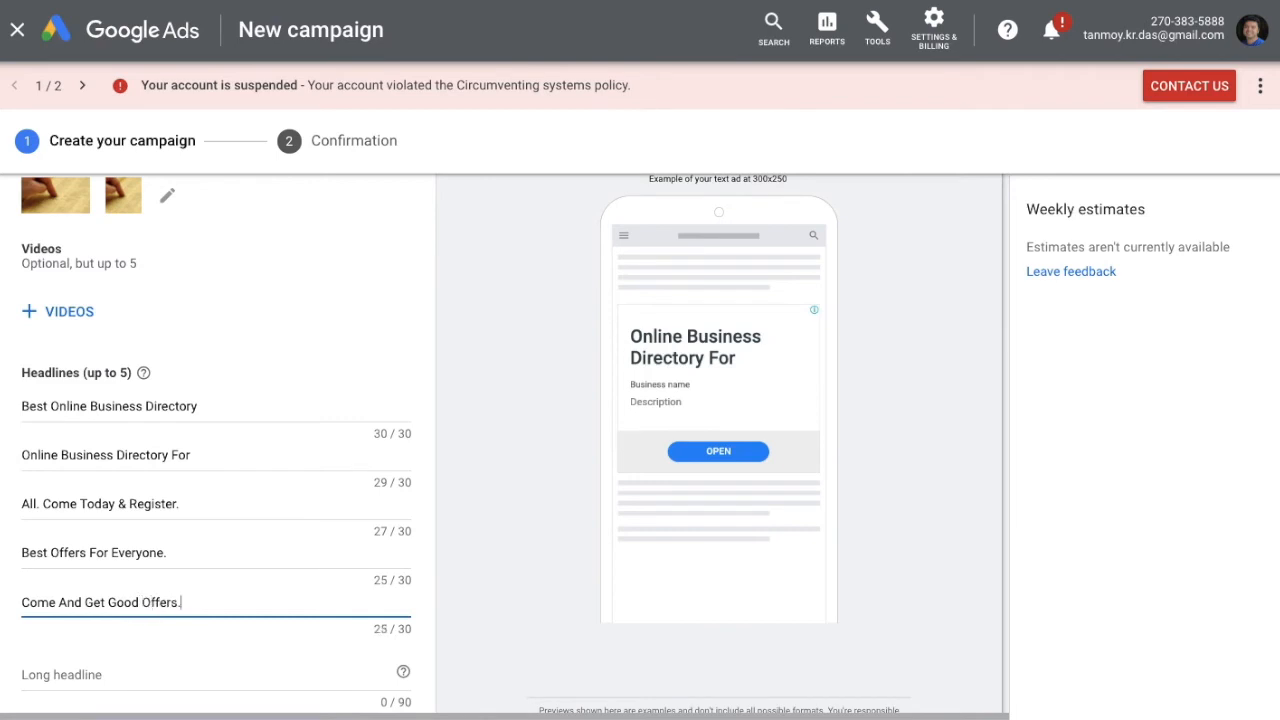
Set the ad's long headline to "This Is The Best Way To Grow The Business. Connect With Buyers And Sellers Today.".
scroll(227, 617, "down", 2)
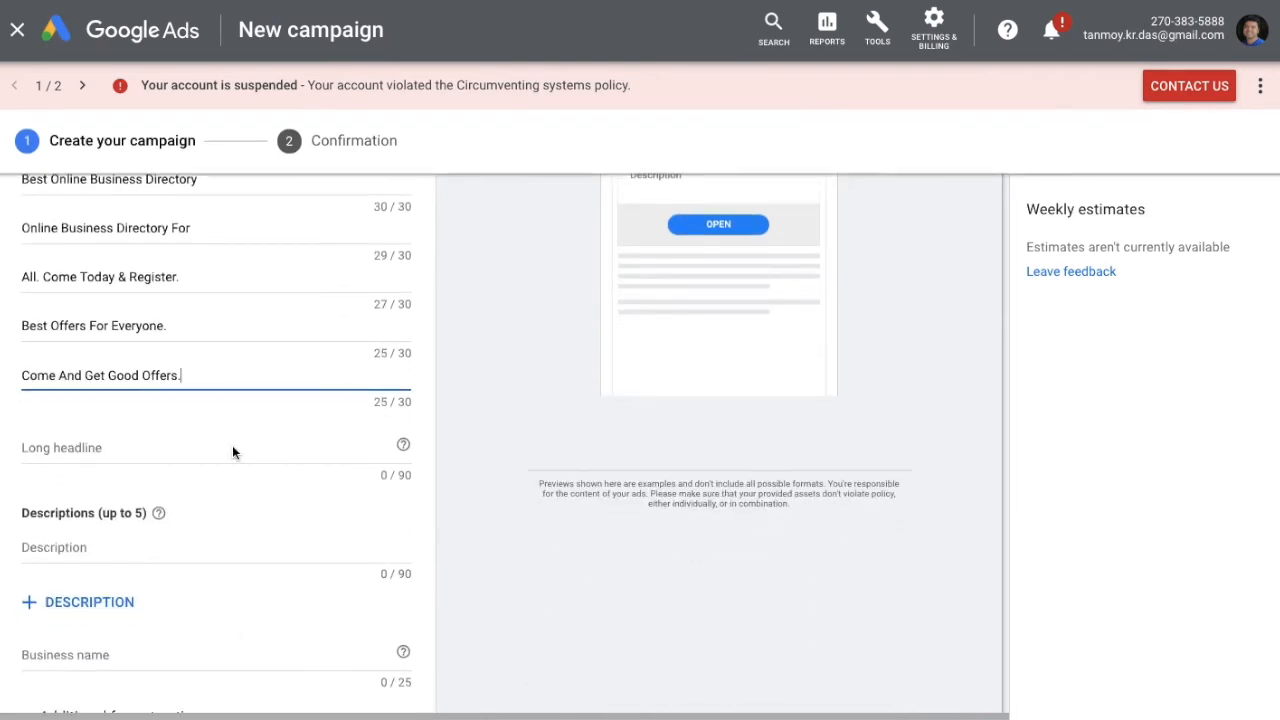
left_click(160, 446)
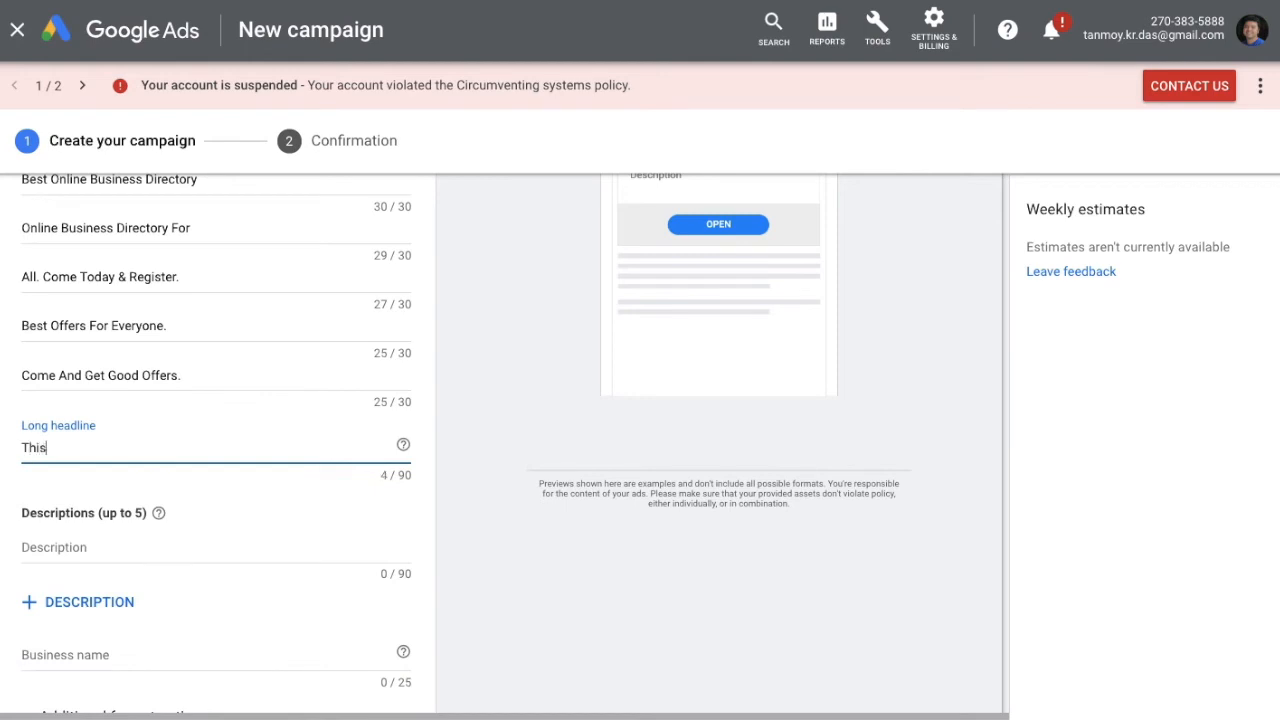
type("This Is The Best Way To")
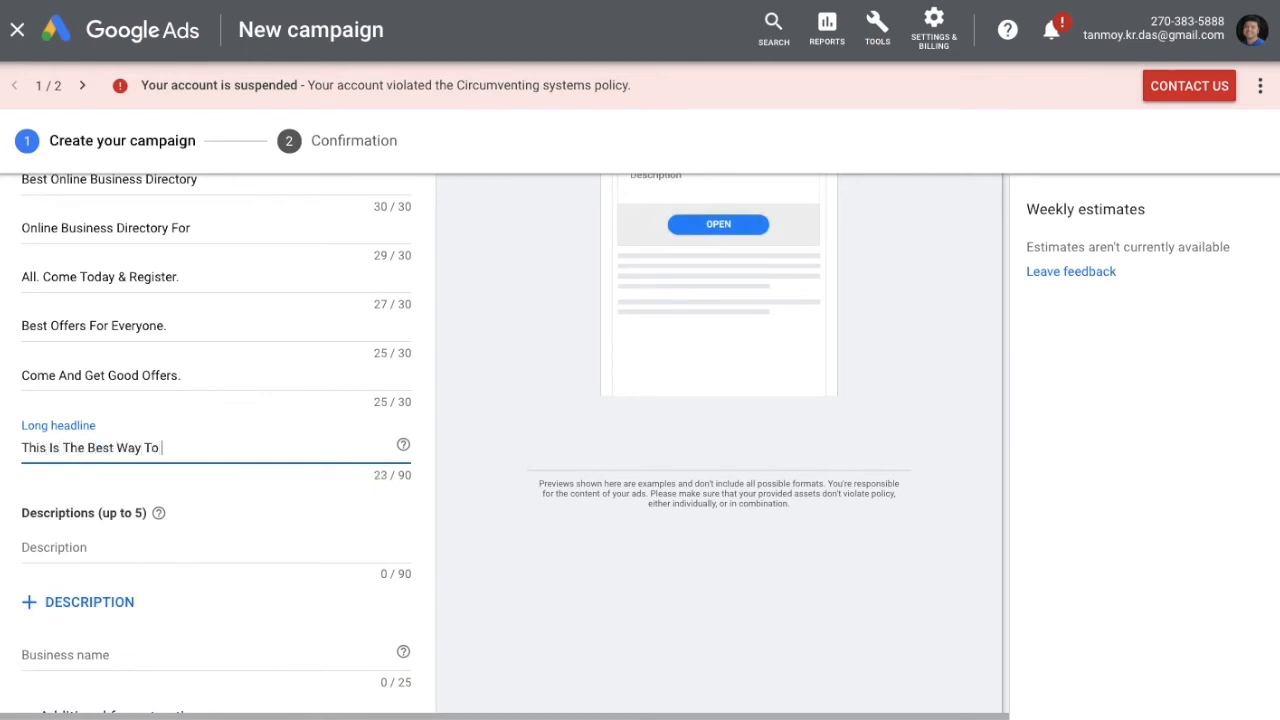
type(" Grow The Business. Connect With Buye")
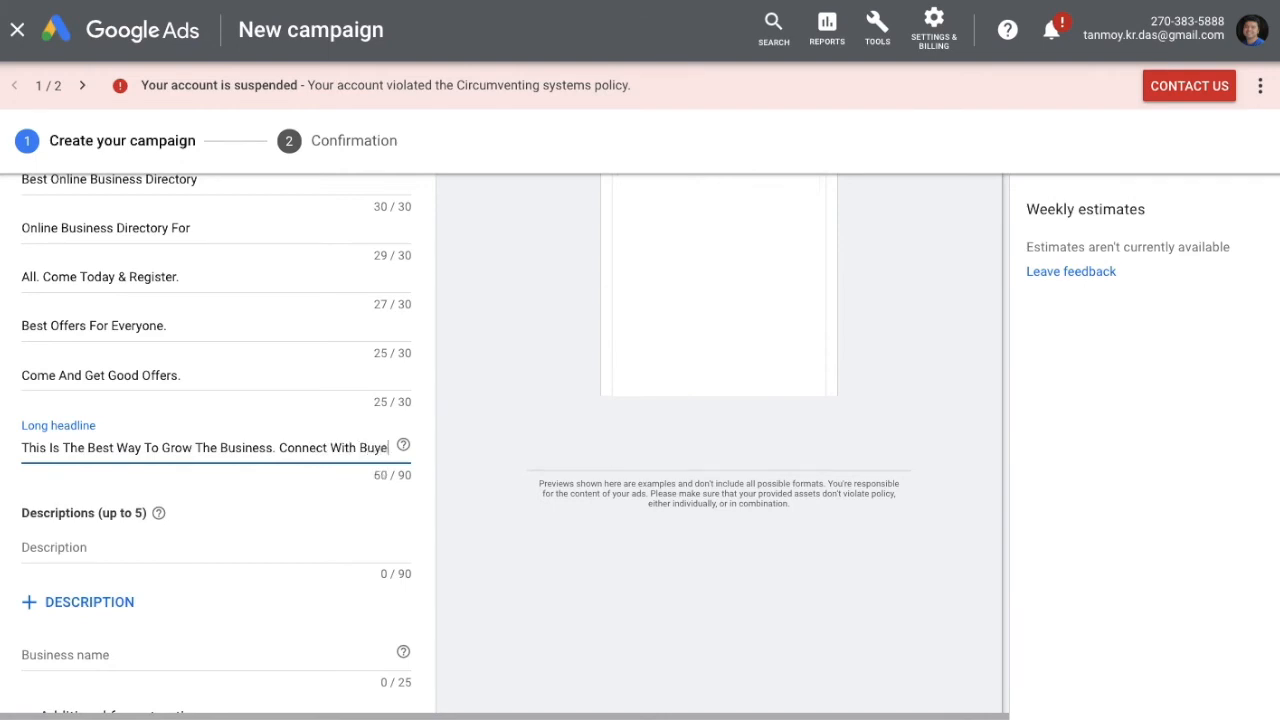
type("rs And Sellers Today.")
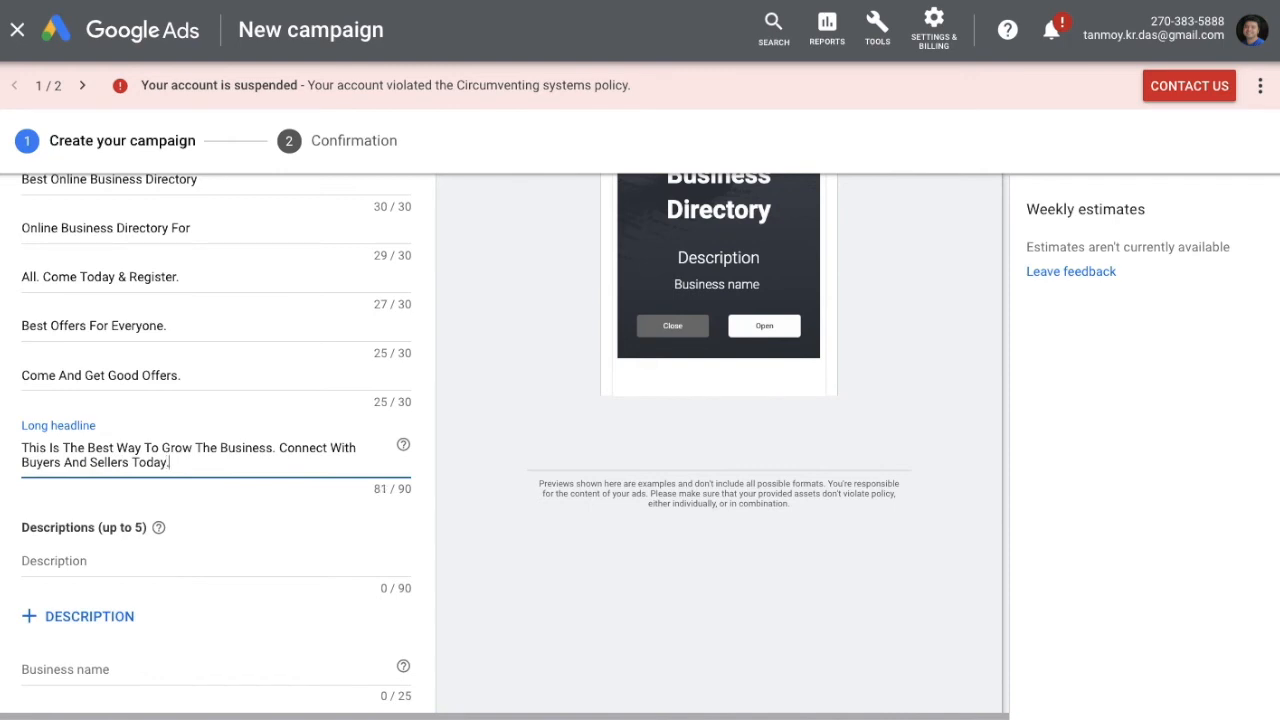
Enter "Best Deals Available For Everyone." as the ad's first description.
left_click(136, 560)
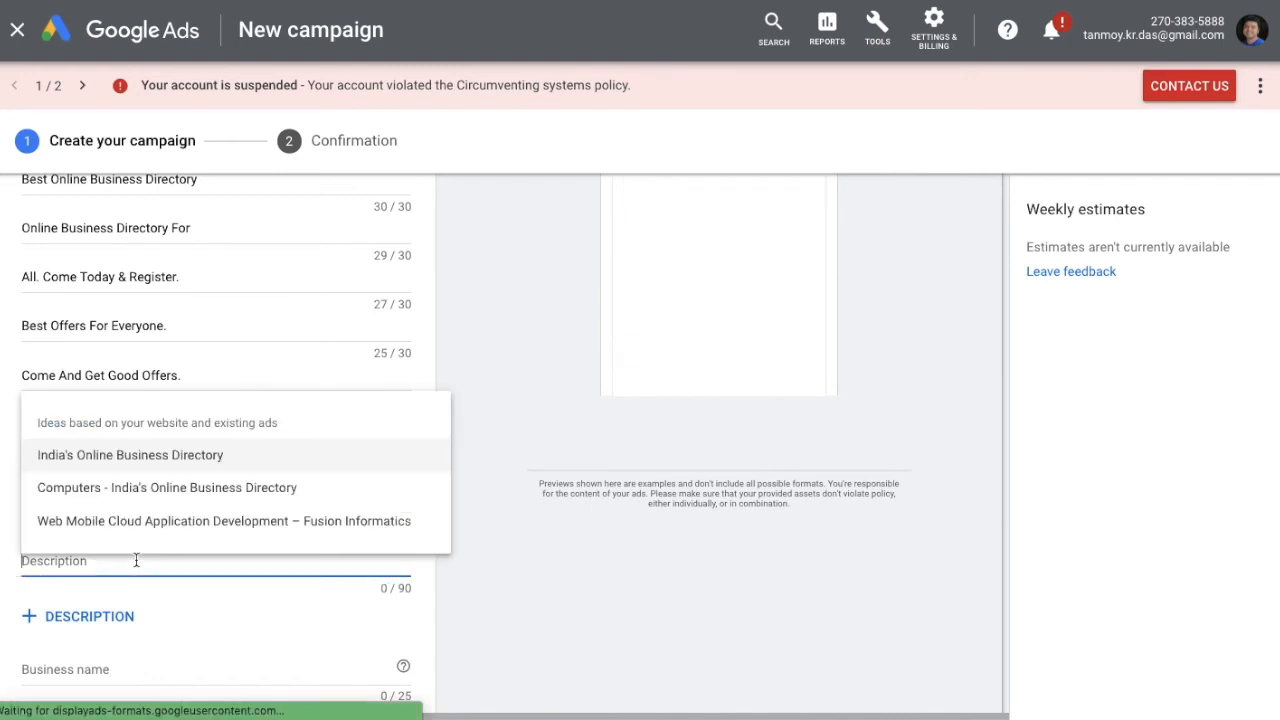
type("Best")
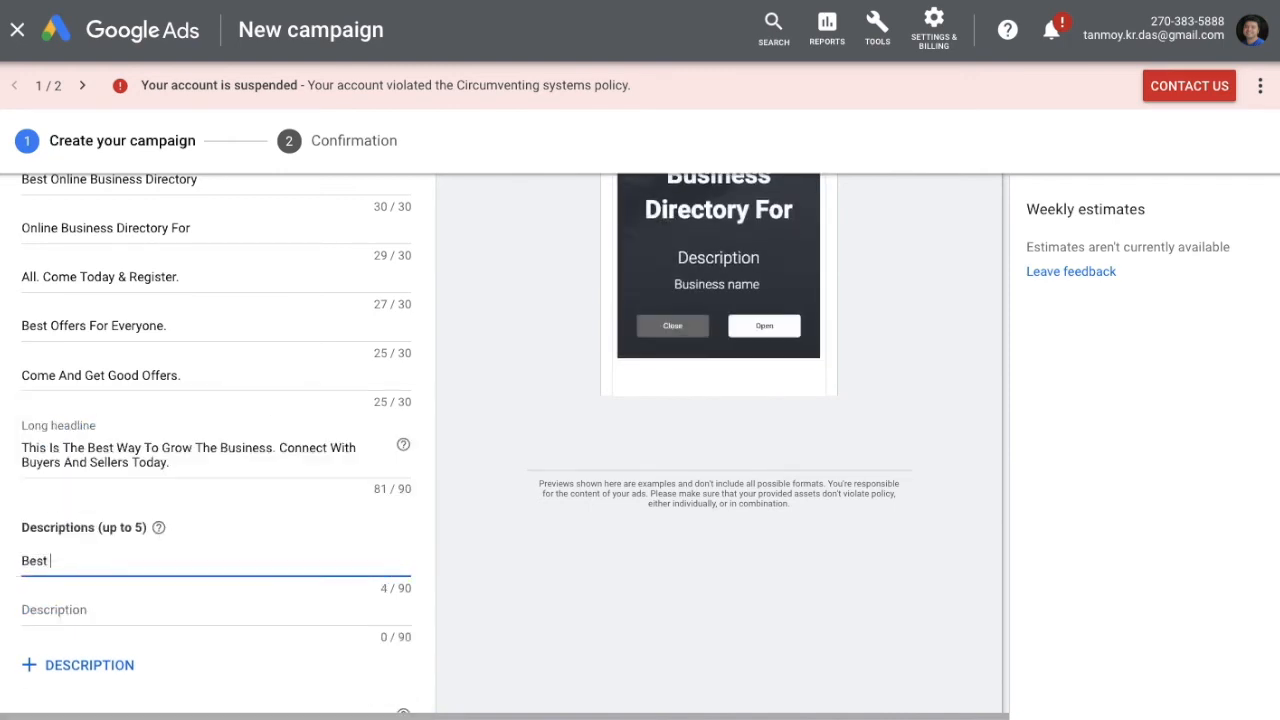
type(" De")
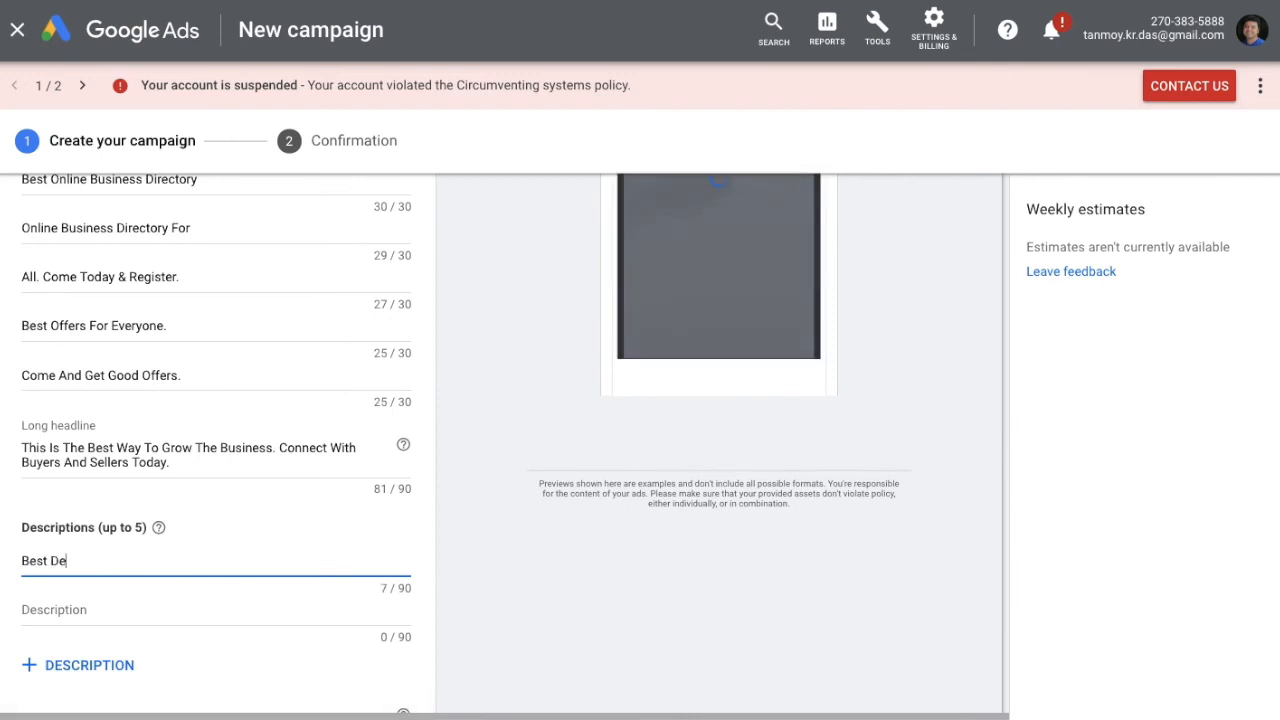
type("als Avail")
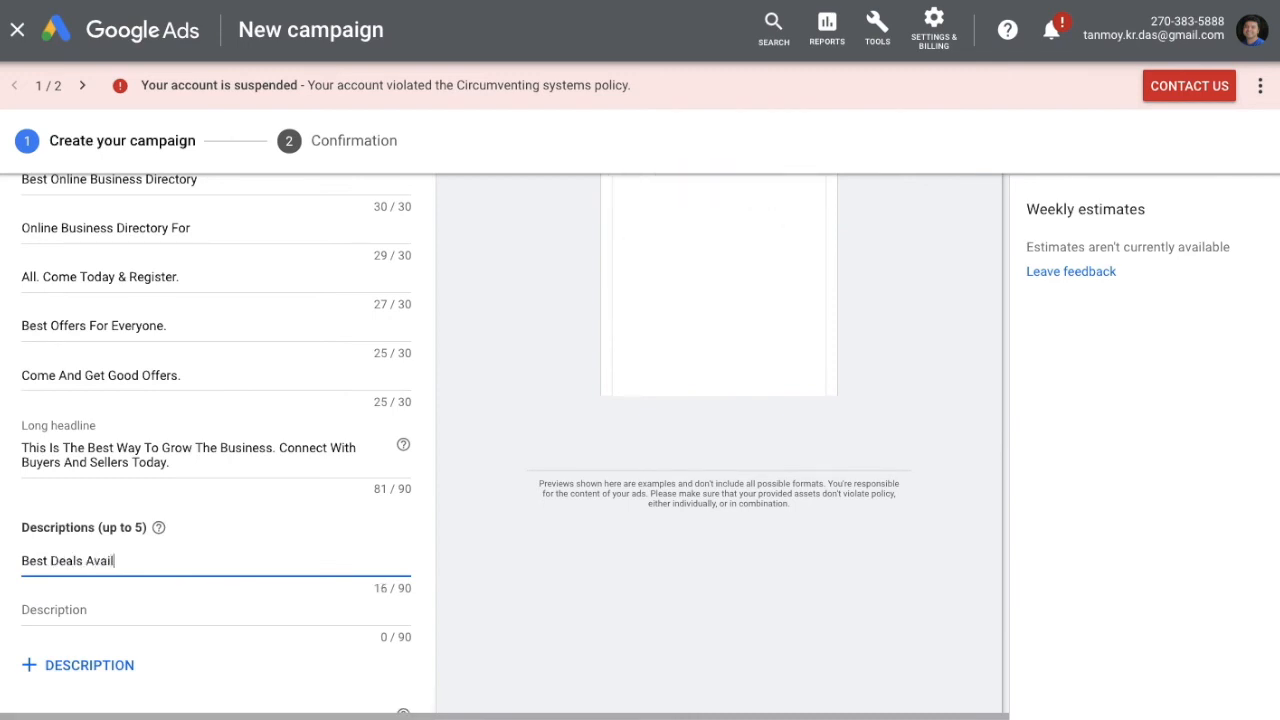
type("able")
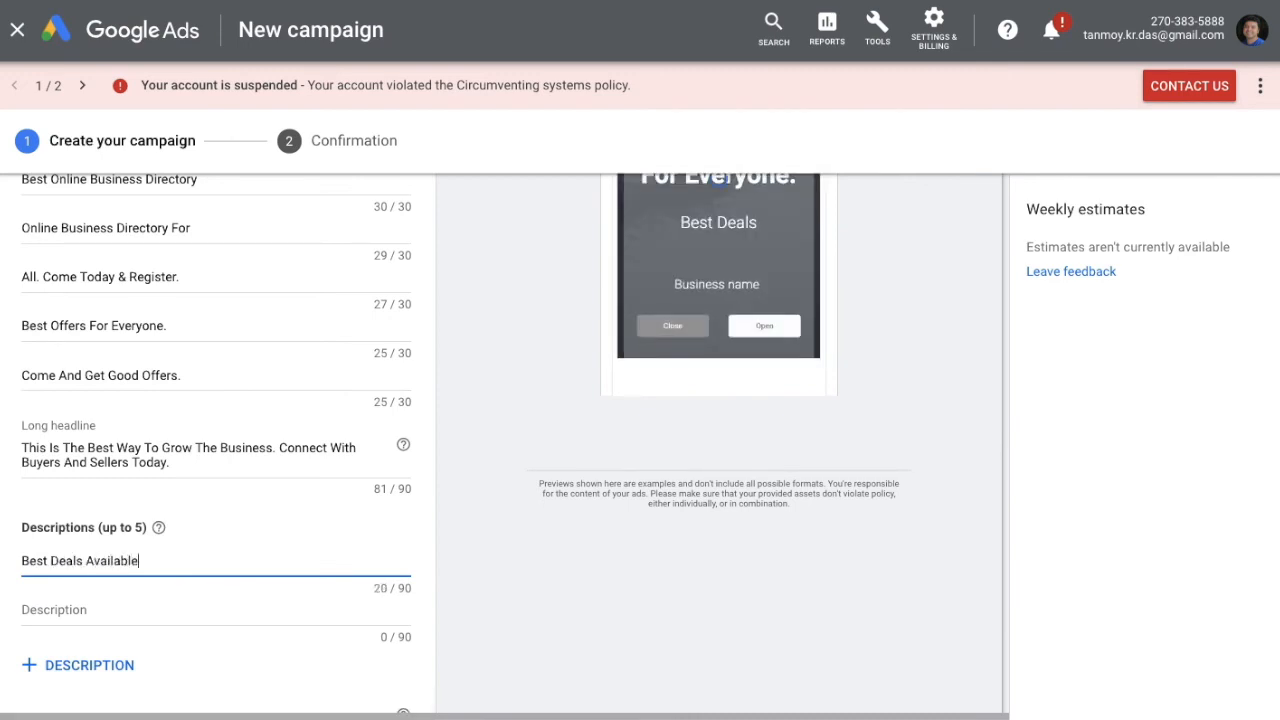
type(" For Everyone.")
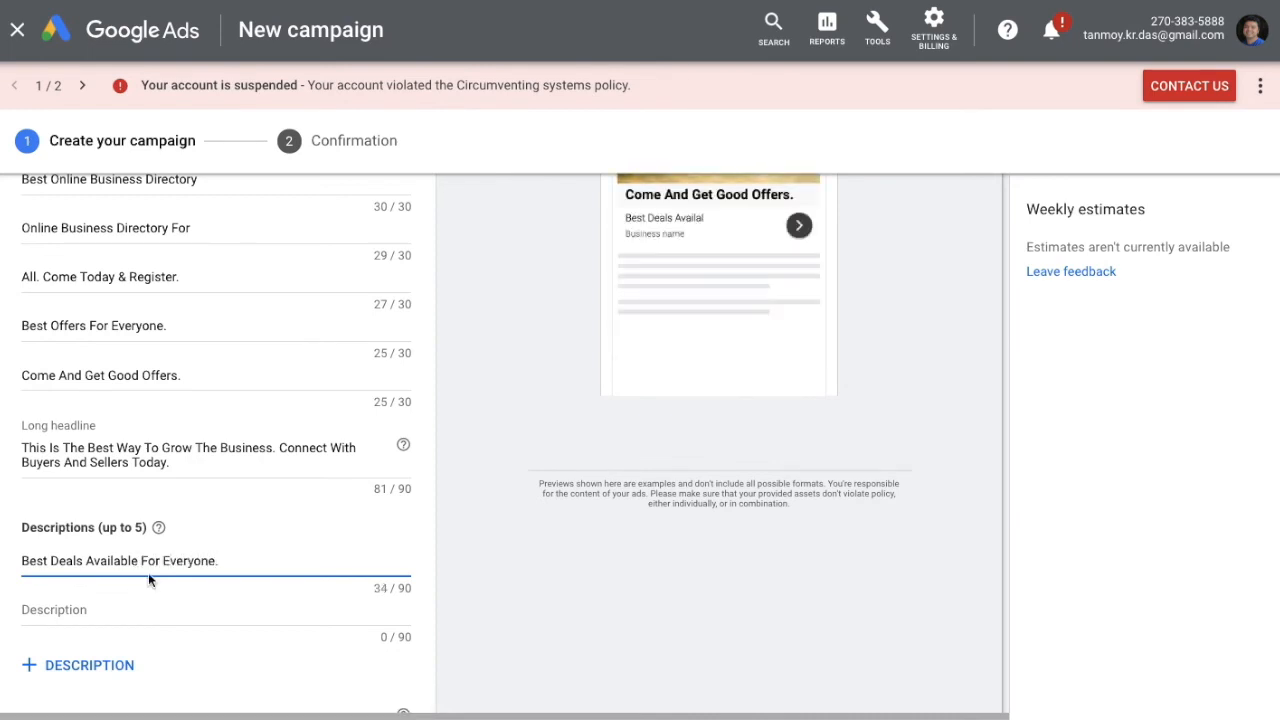
Enter "Get Good Deals To Grow Your Business." as the ad's second description.
left_click(189, 609)
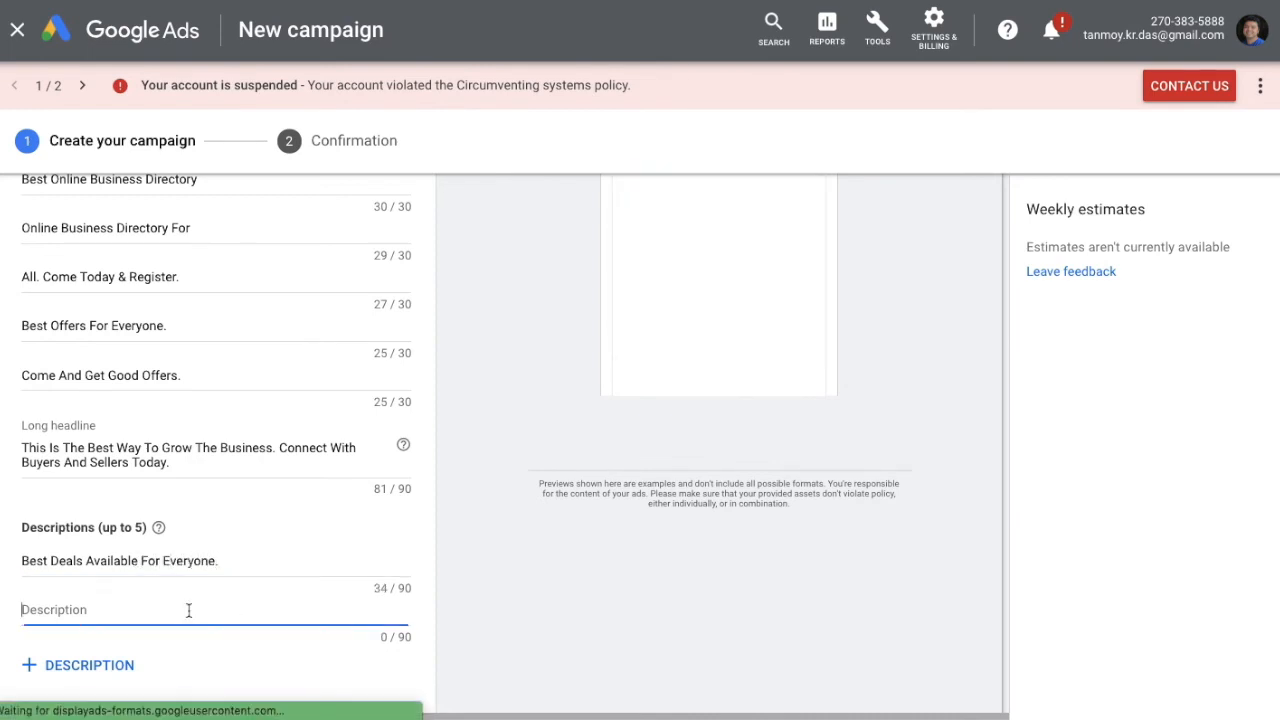
type("Get")
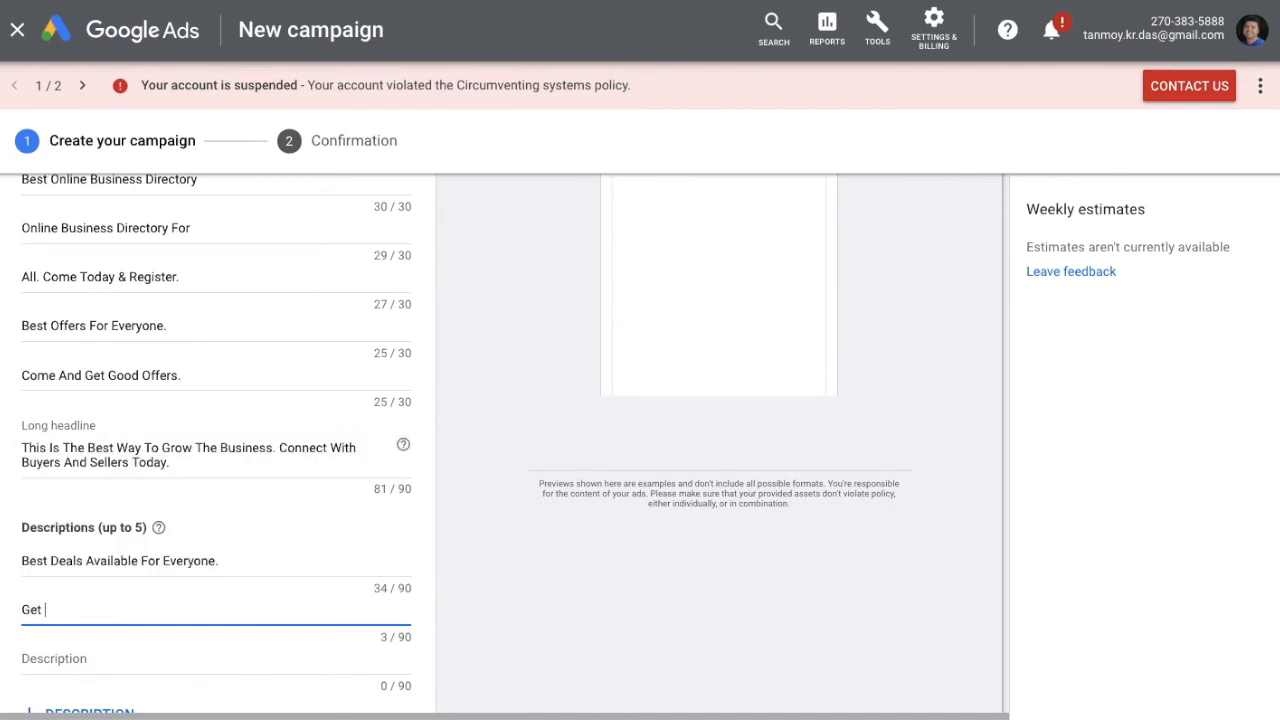
type(" Good Deals")
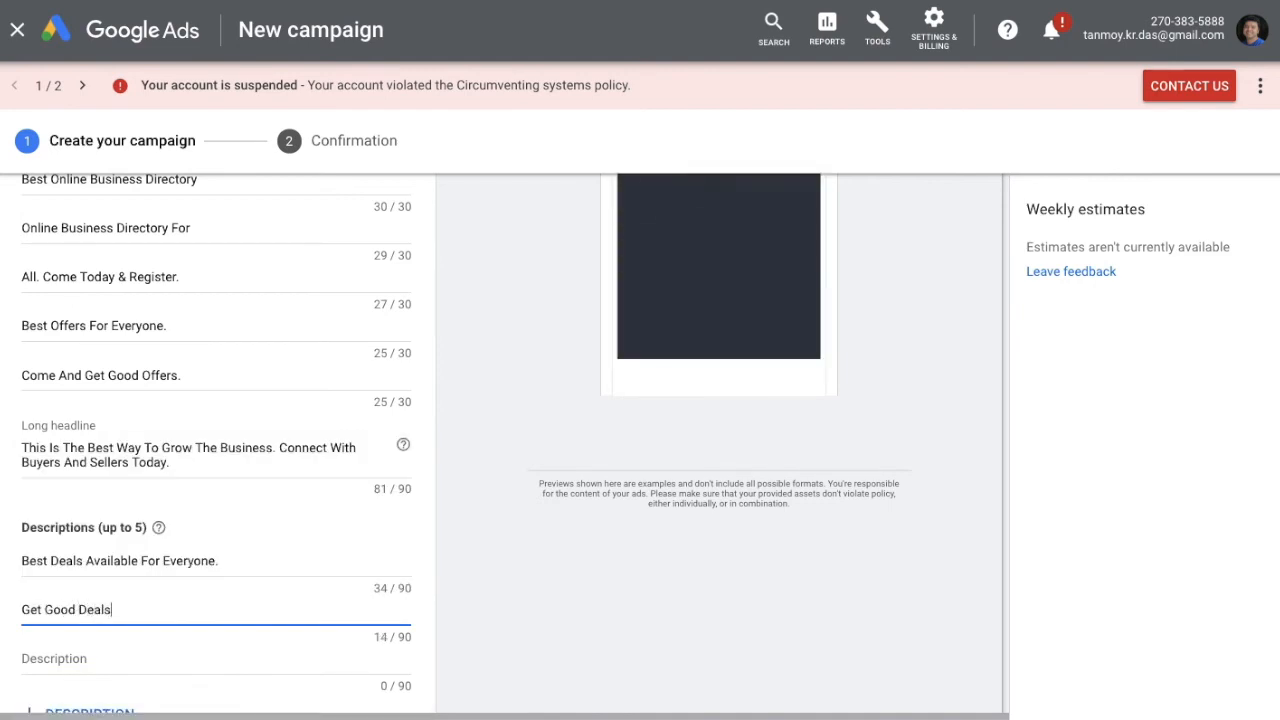
type(" To Gro")
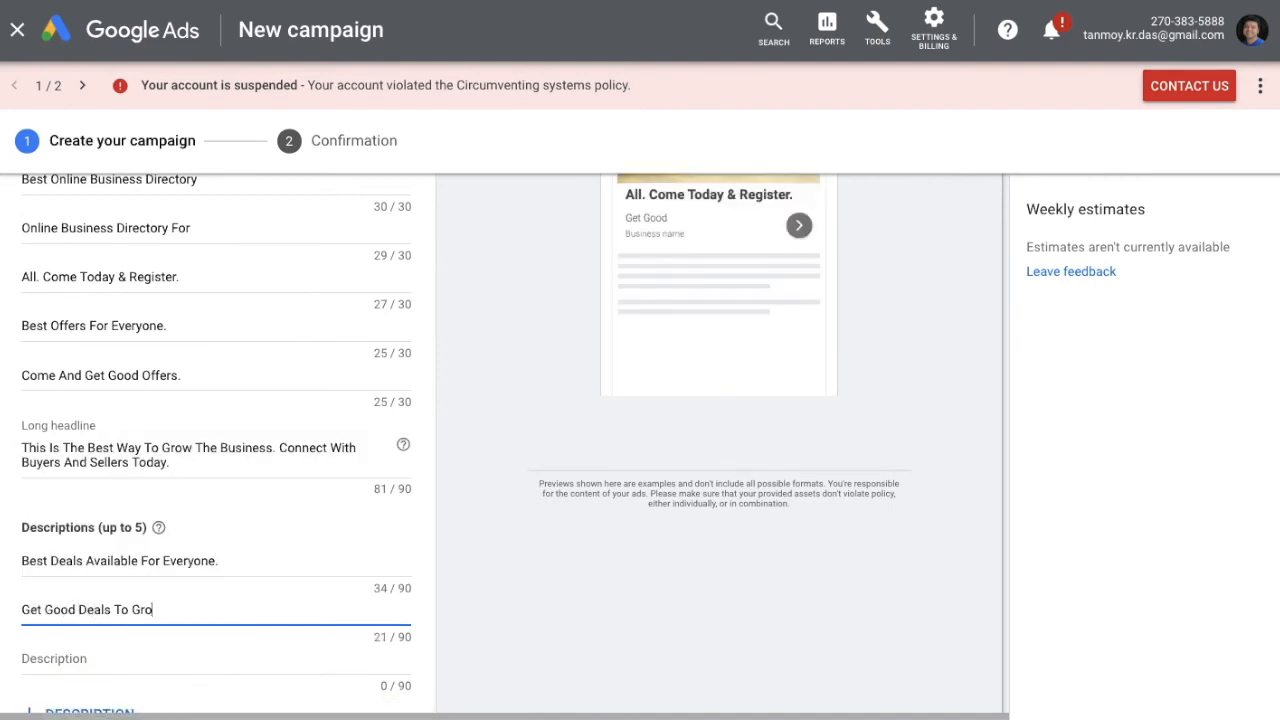
type("w Your B")
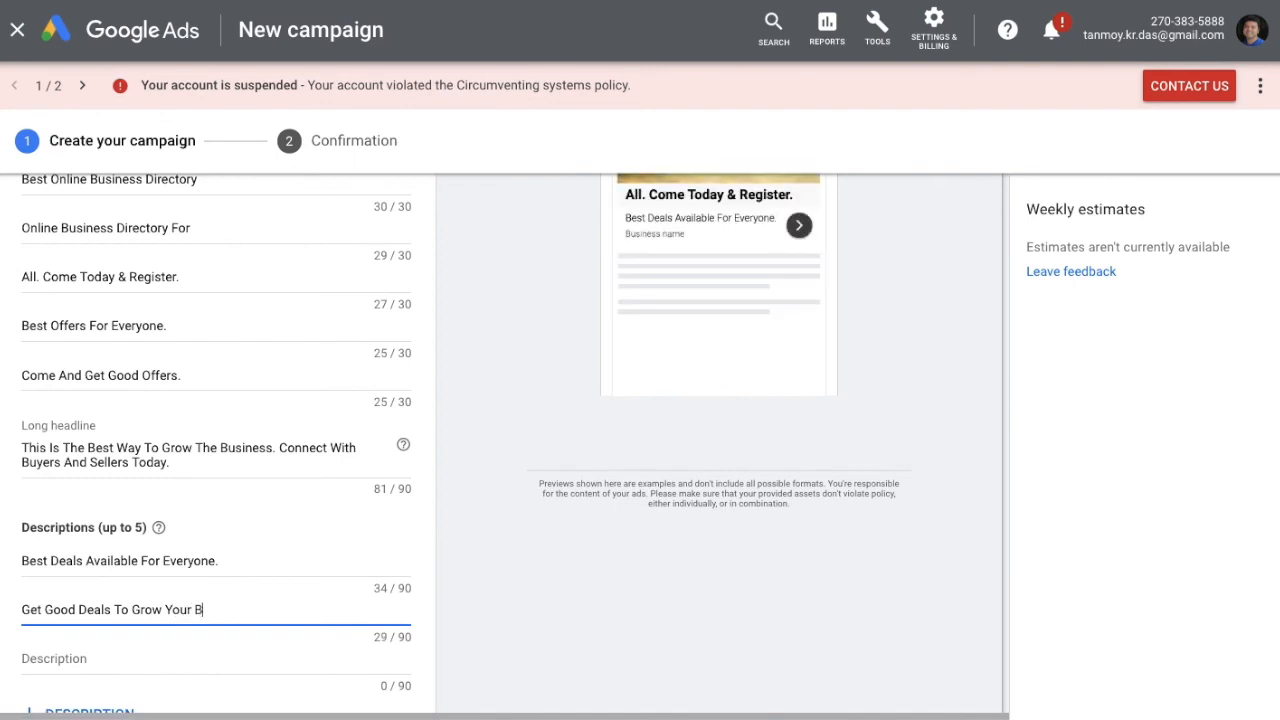
type("usiness.")
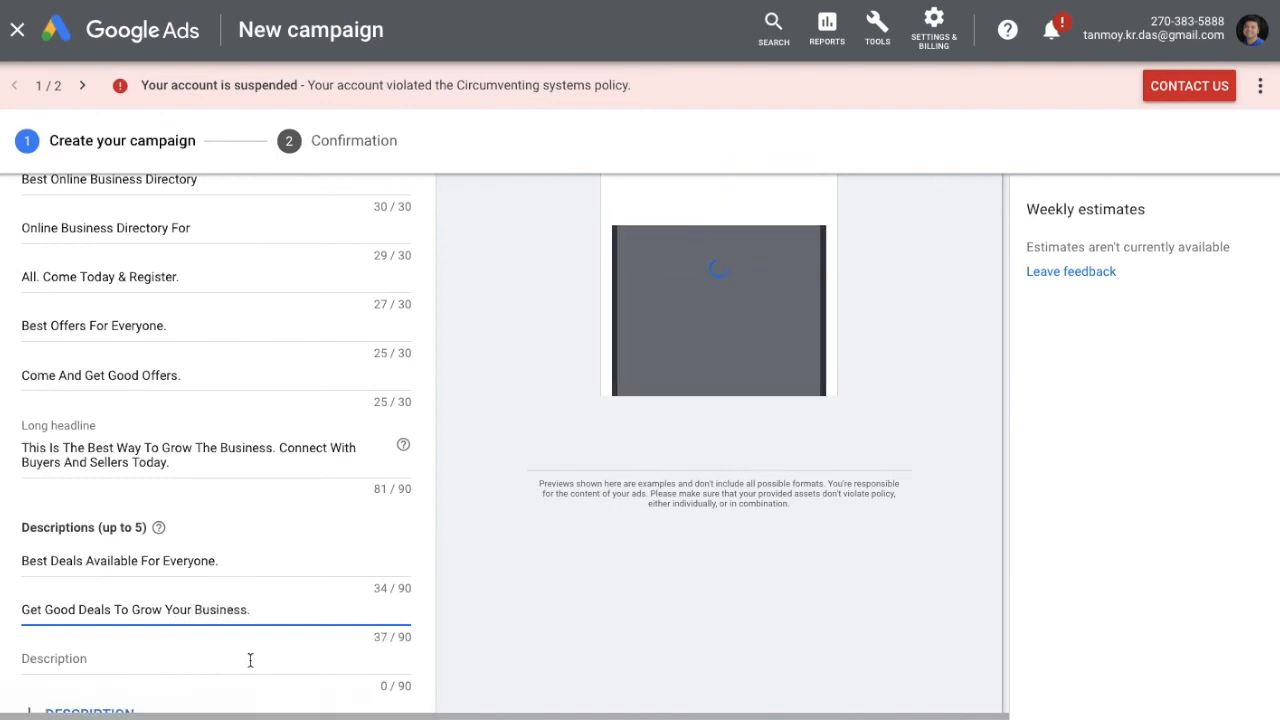
Set the ad's business name to "India Business Today".
scroll(249, 658, "down", 2)
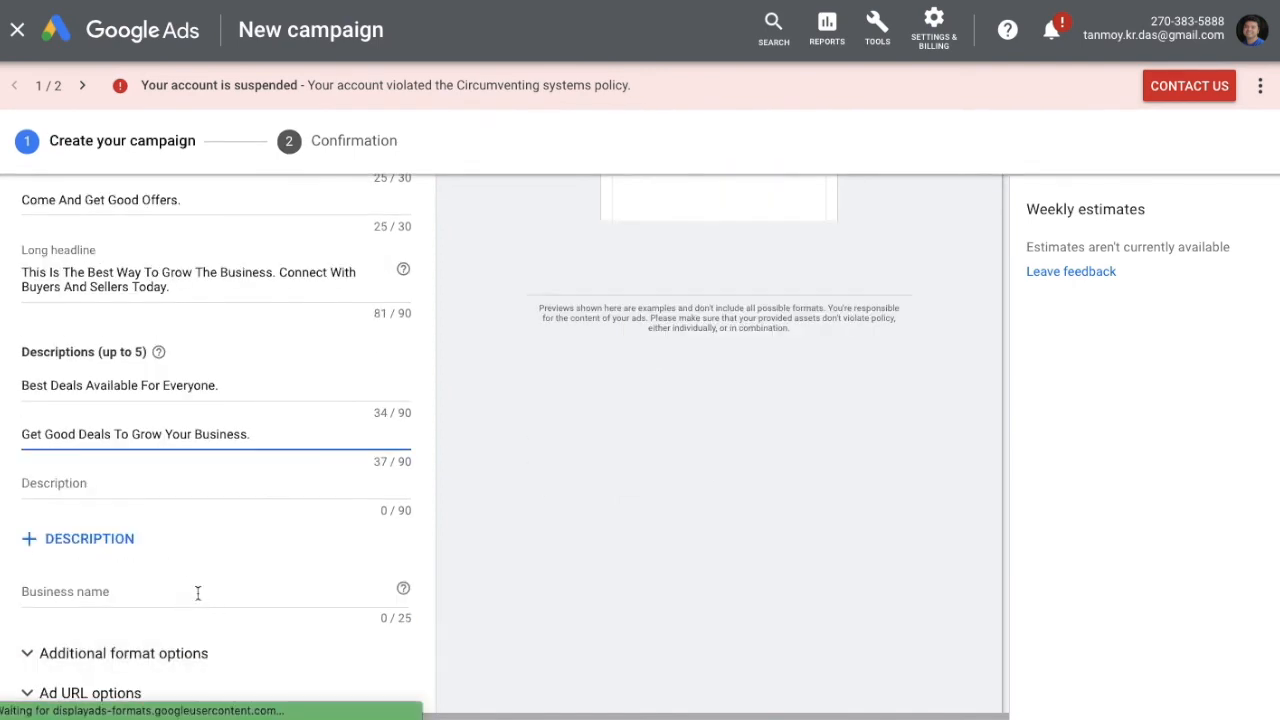
left_click(197, 594)
type("India")
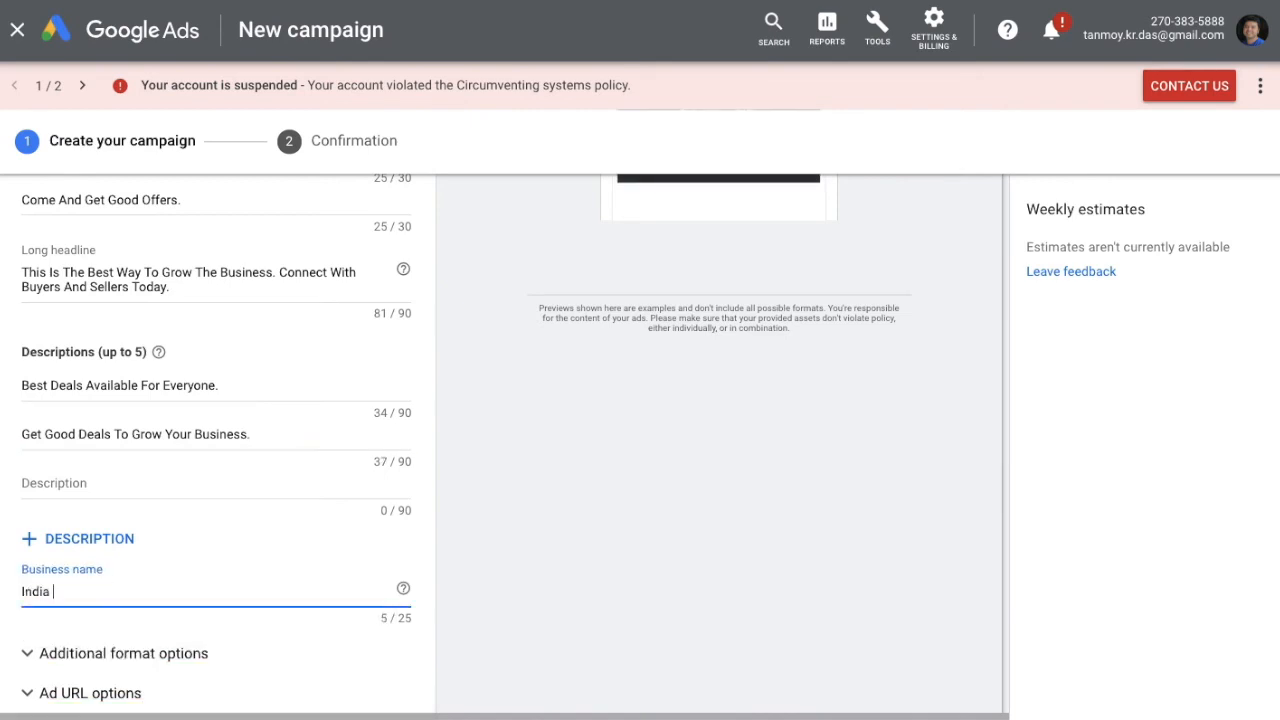
type(" Business Today")
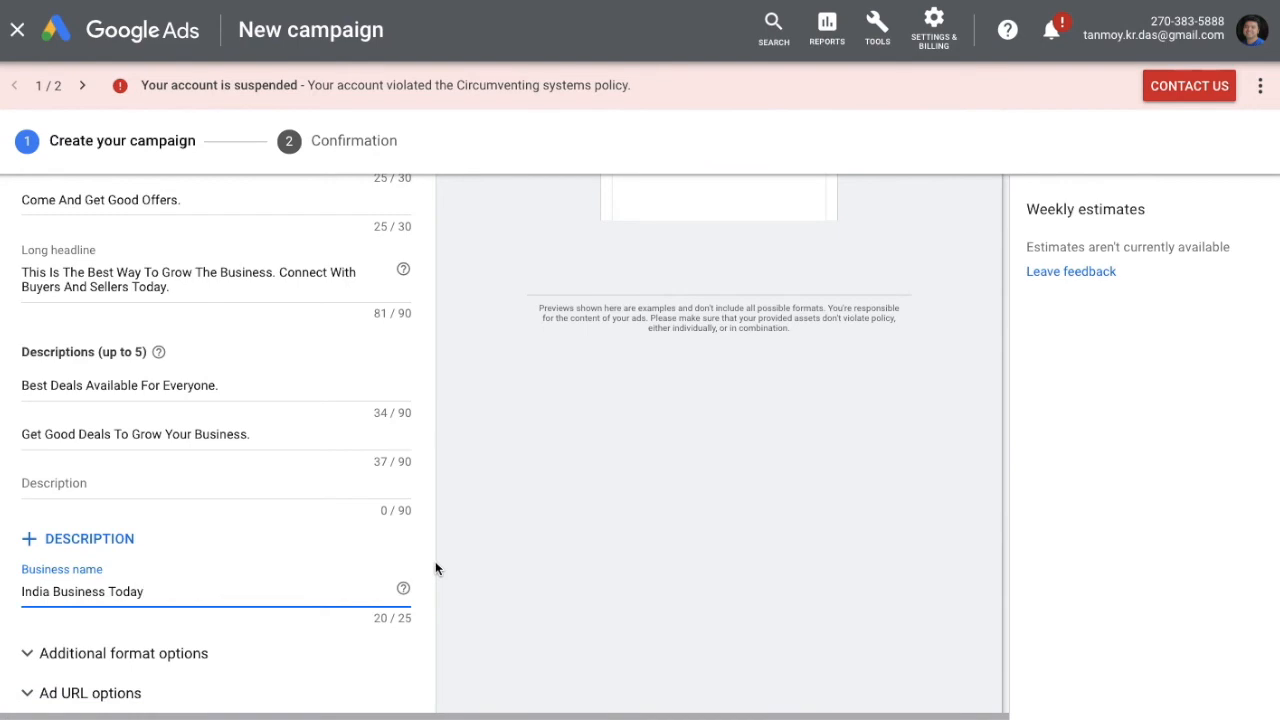
Review the ad's additional format options and its ad URL options, leaving both sections collapsed.
scroll(551, 563, "down", 3)
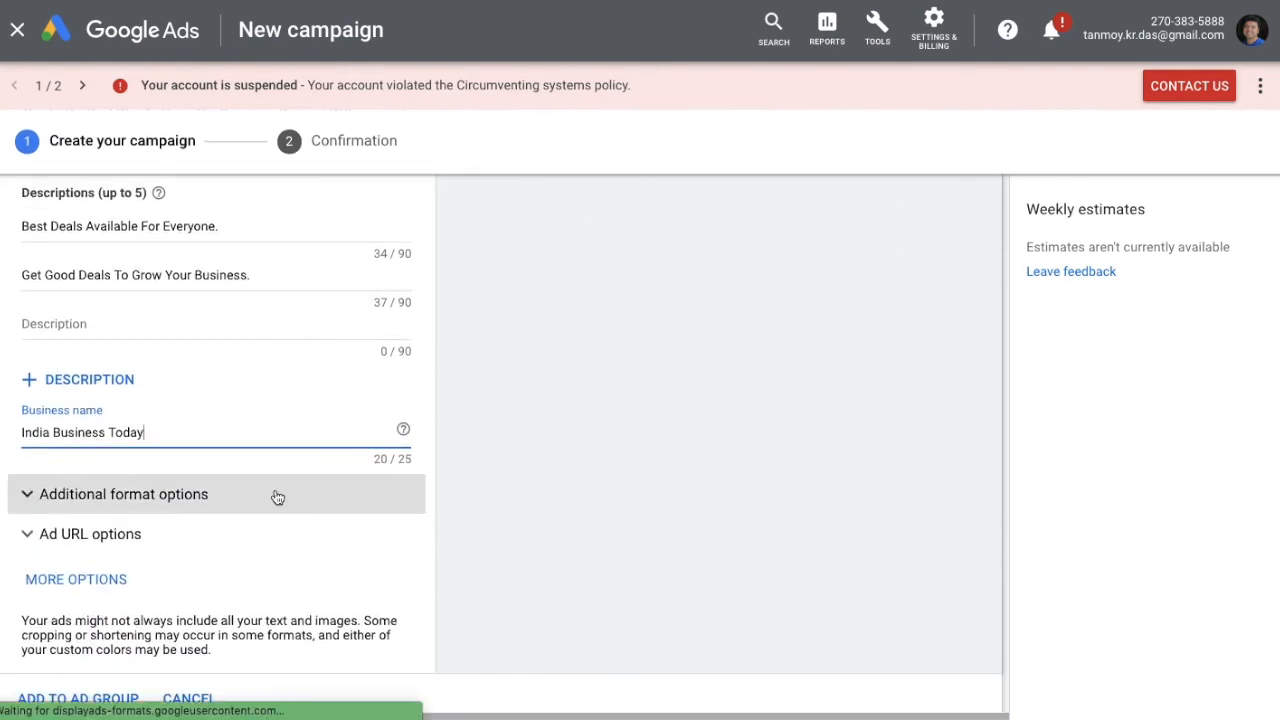
left_click(239, 505)
scroll(392, 571, "down", 2)
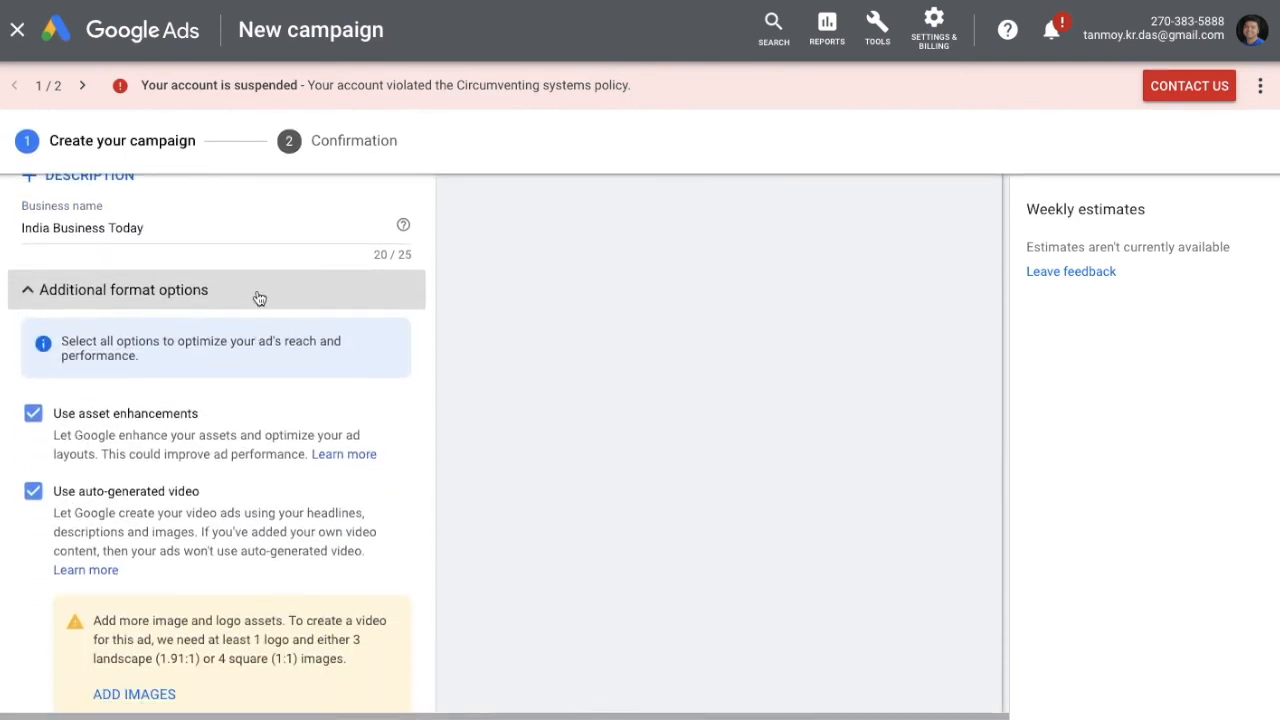
left_click(259, 298)
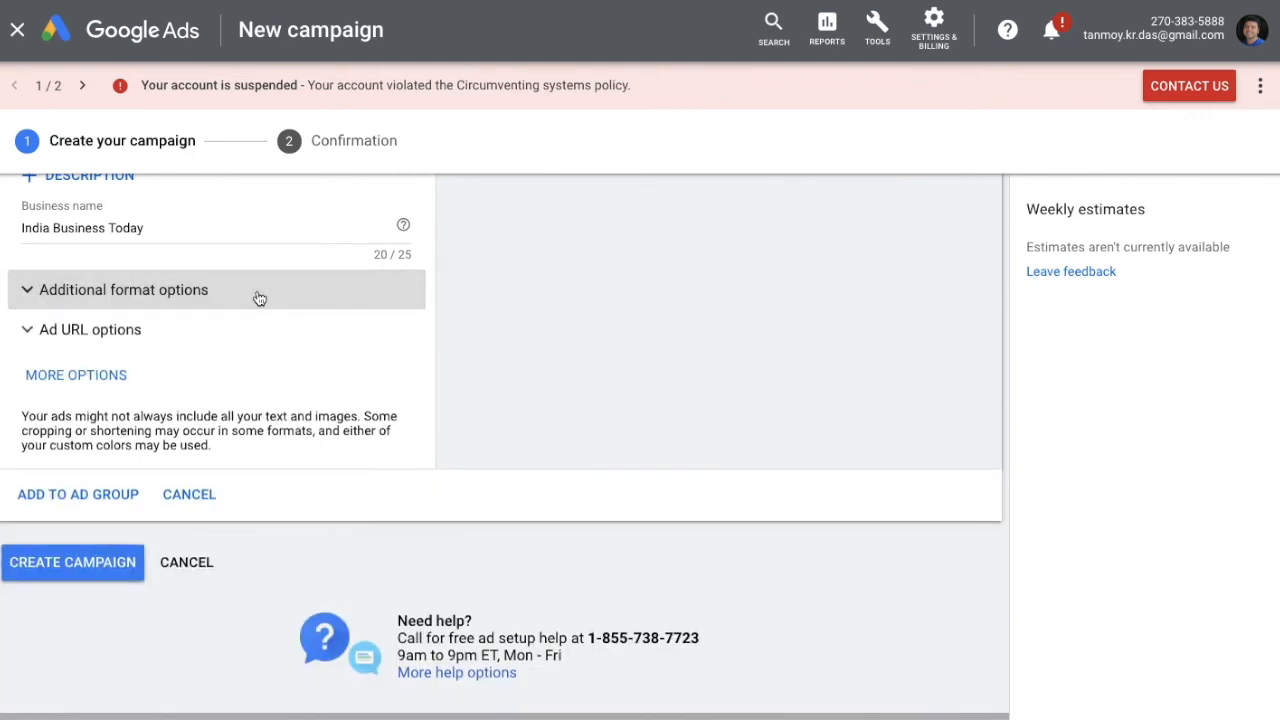
left_click(115, 342)
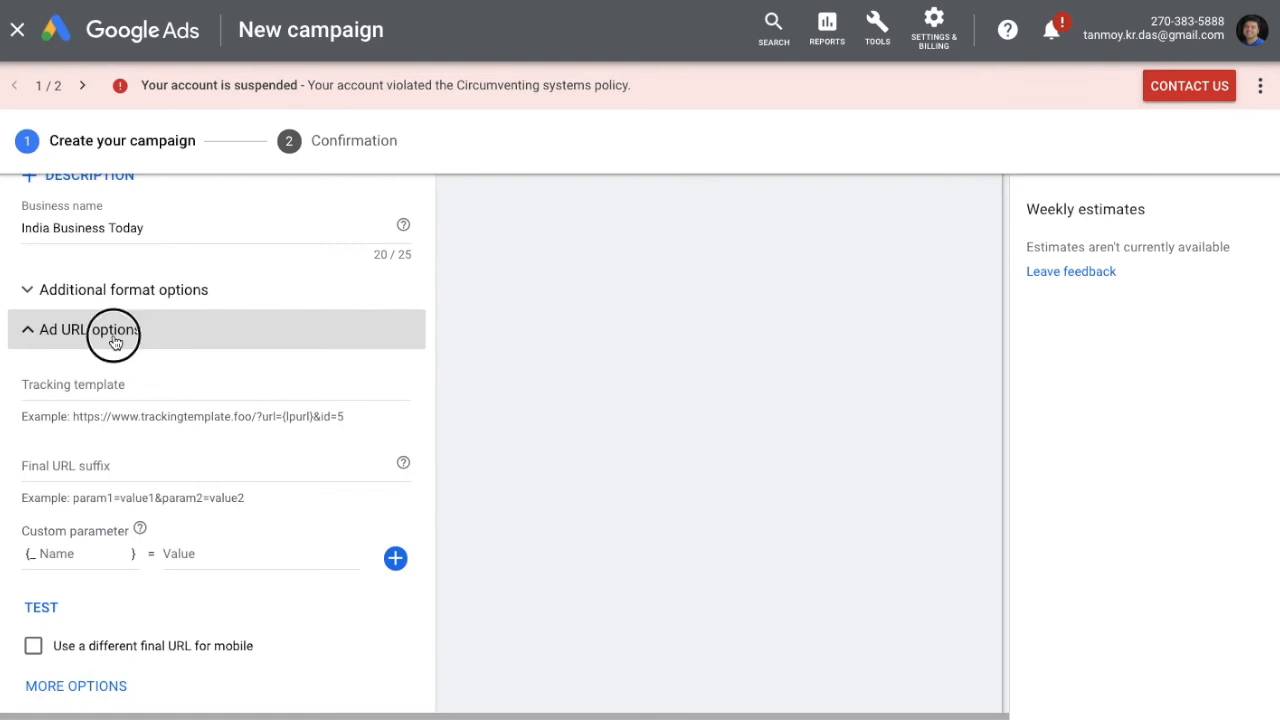
left_click(115, 342)
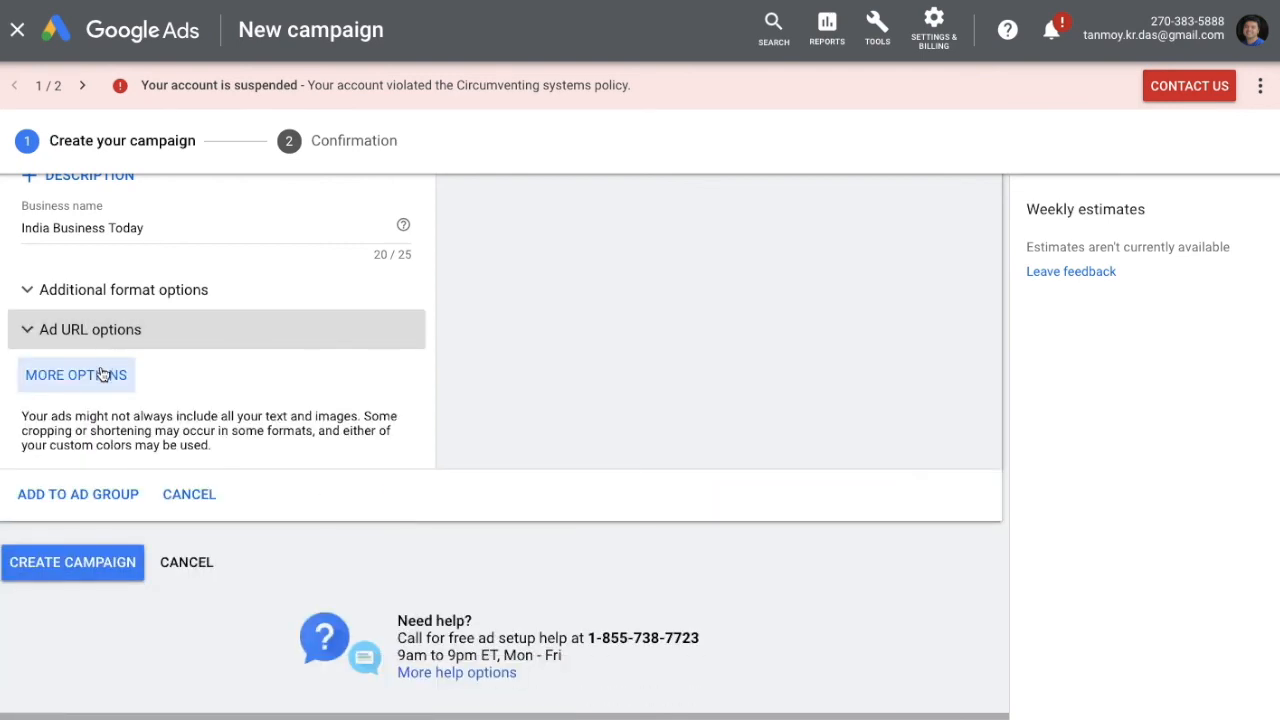
Add call to action text to the ad and set it to Book Now.
left_click(103, 374)
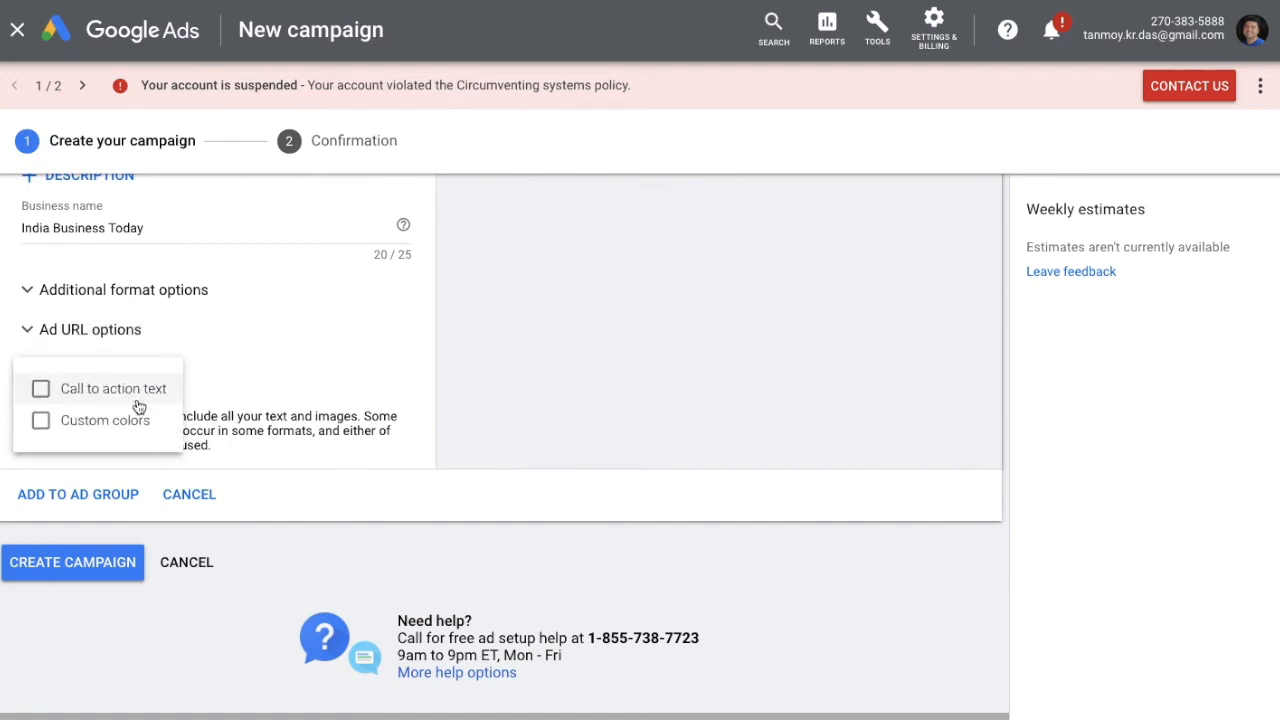
left_click(123, 401)
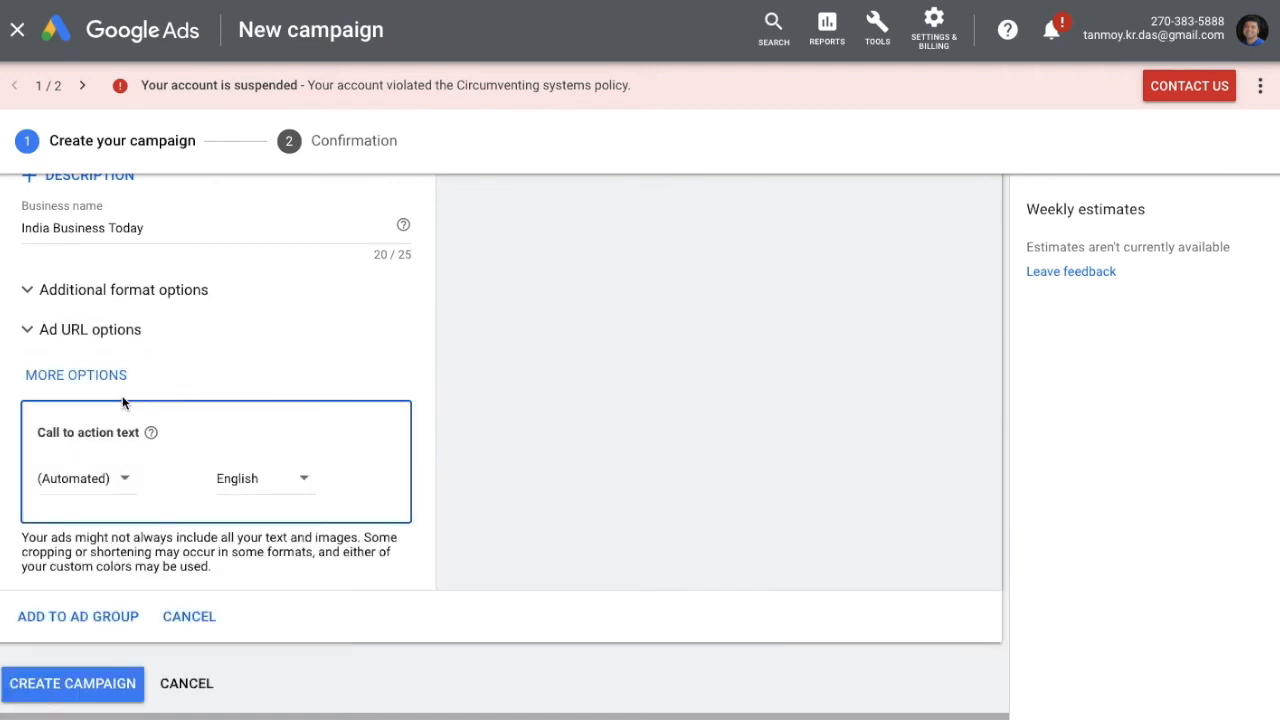
left_click(92, 480)
scroll(100, 335, "down", 1)
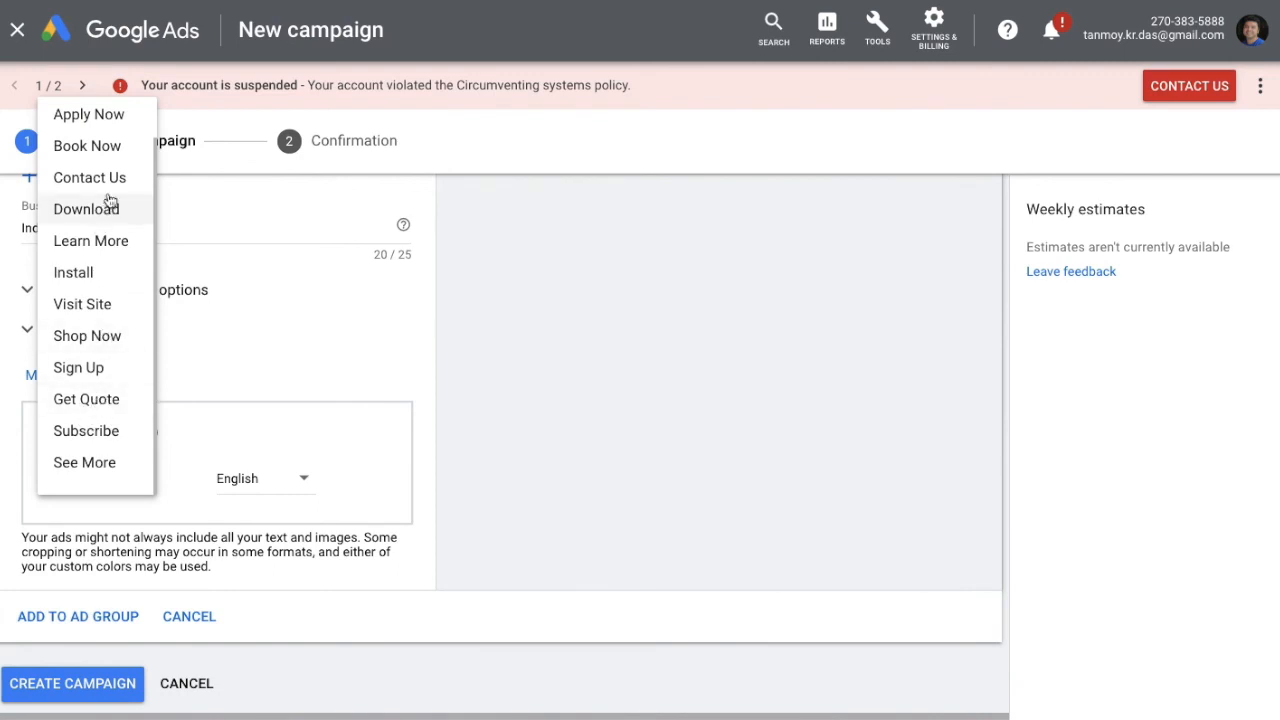
left_click(106, 156)
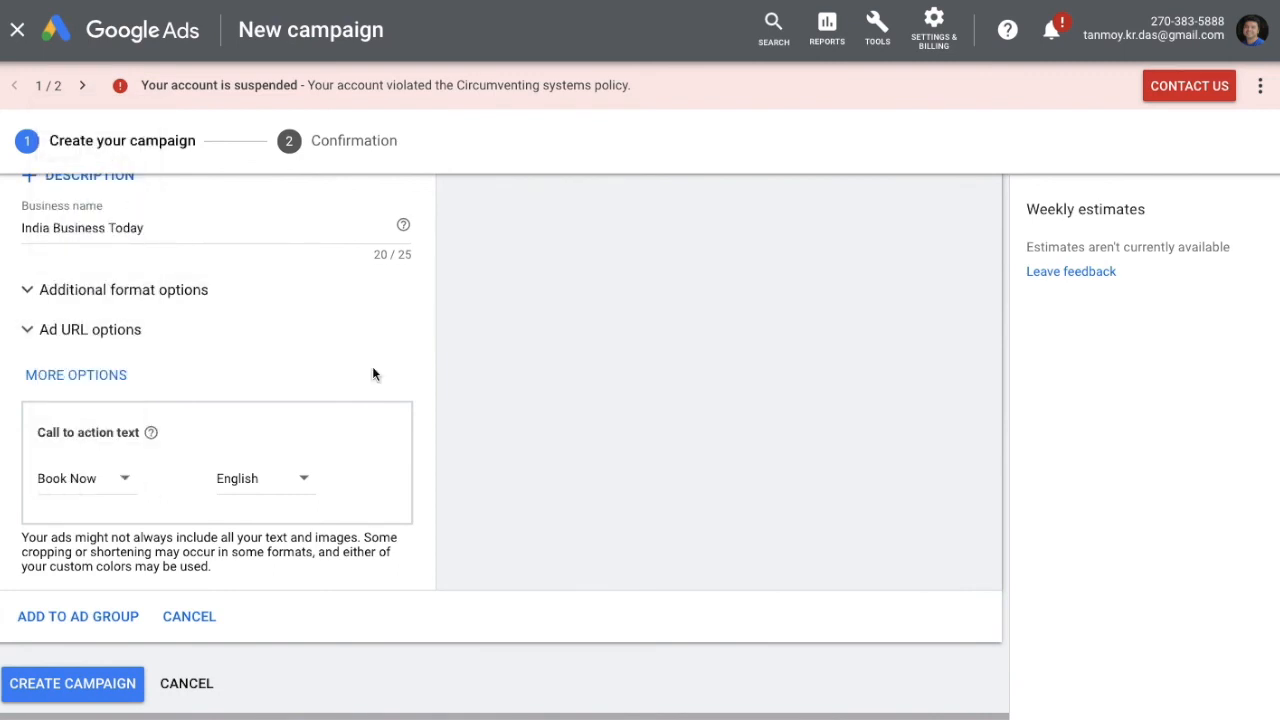
Preview the ad in desktop format for both websites and apps and Google properties.
scroll(566, 500, "up", 7)
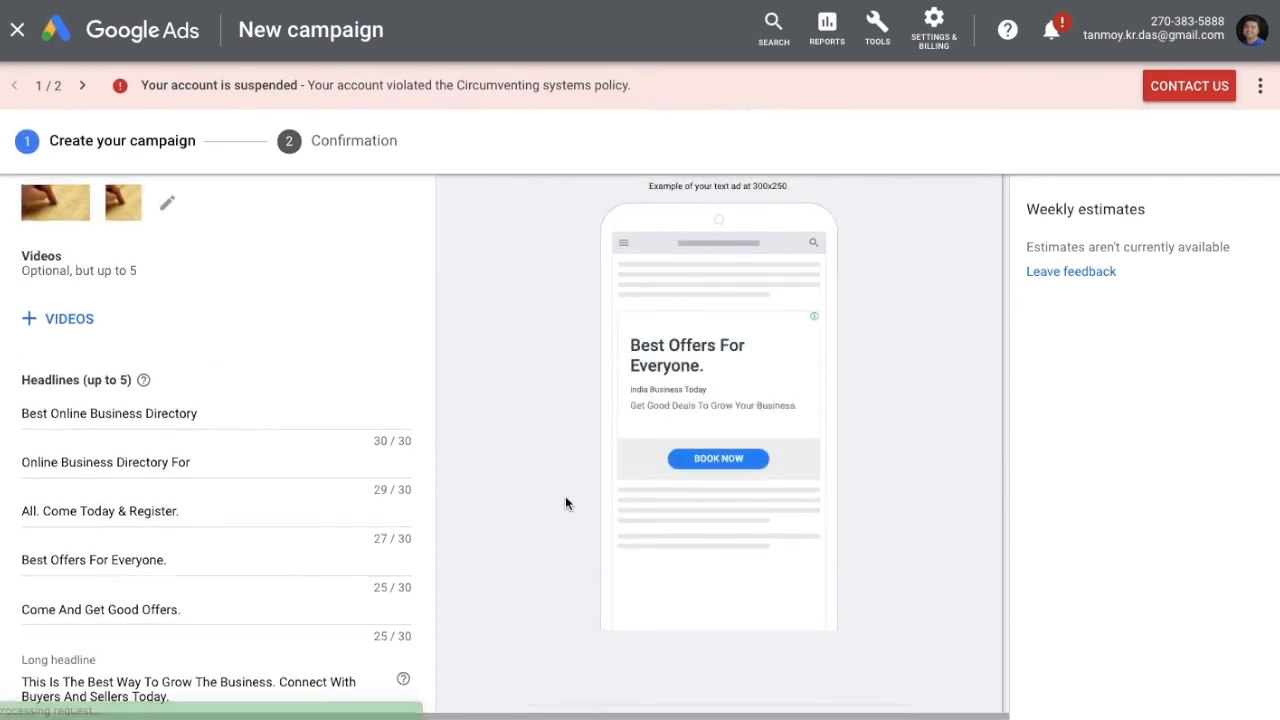
scroll(565, 496, "up", 3)
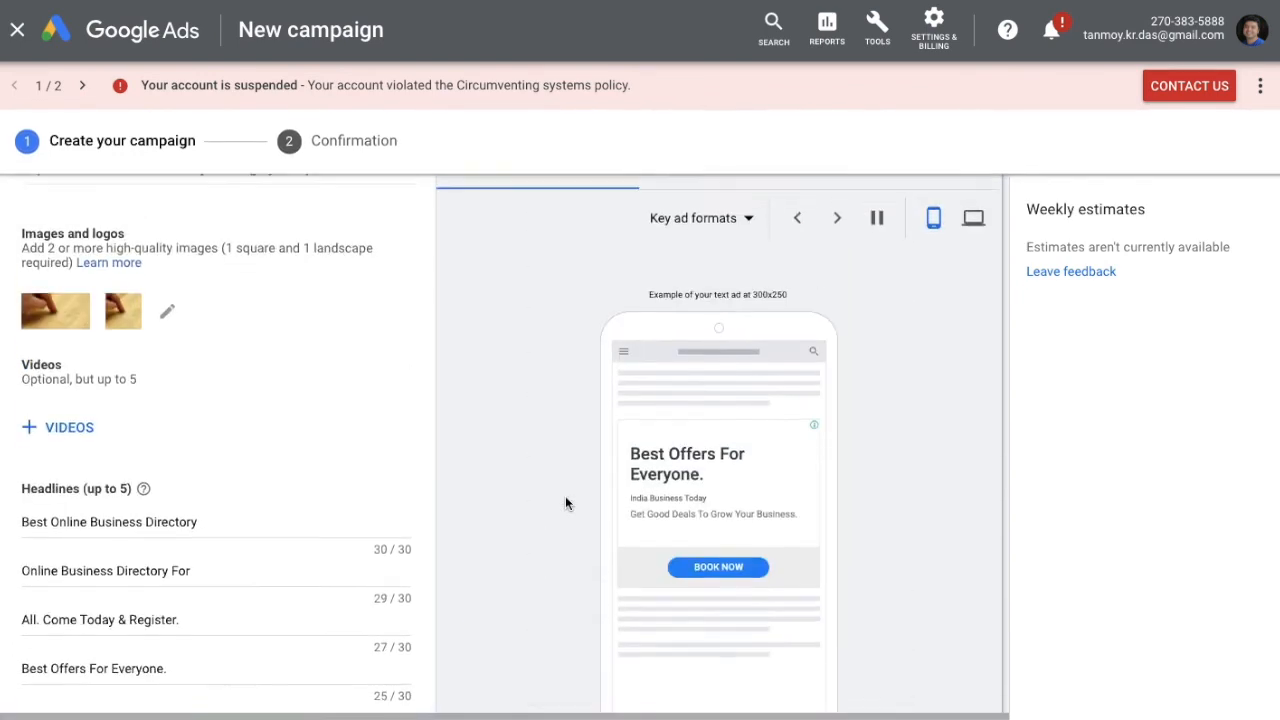
left_click(975, 262)
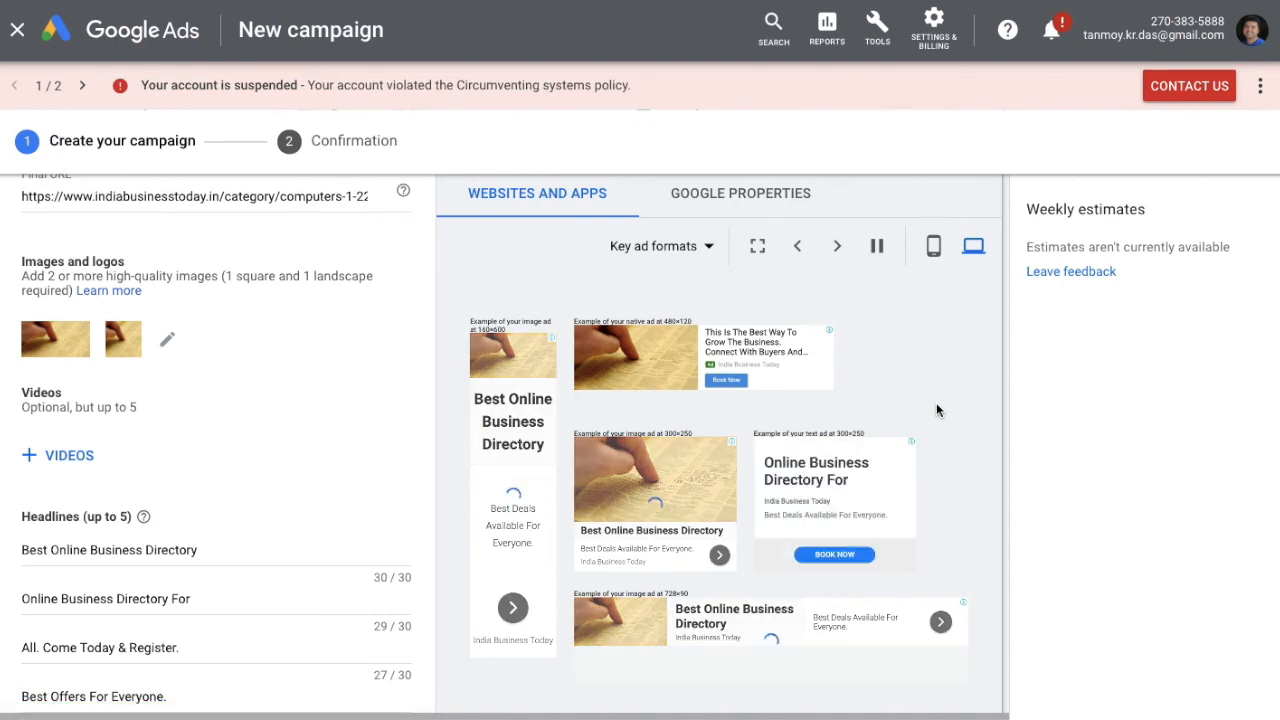
left_click(740, 199)
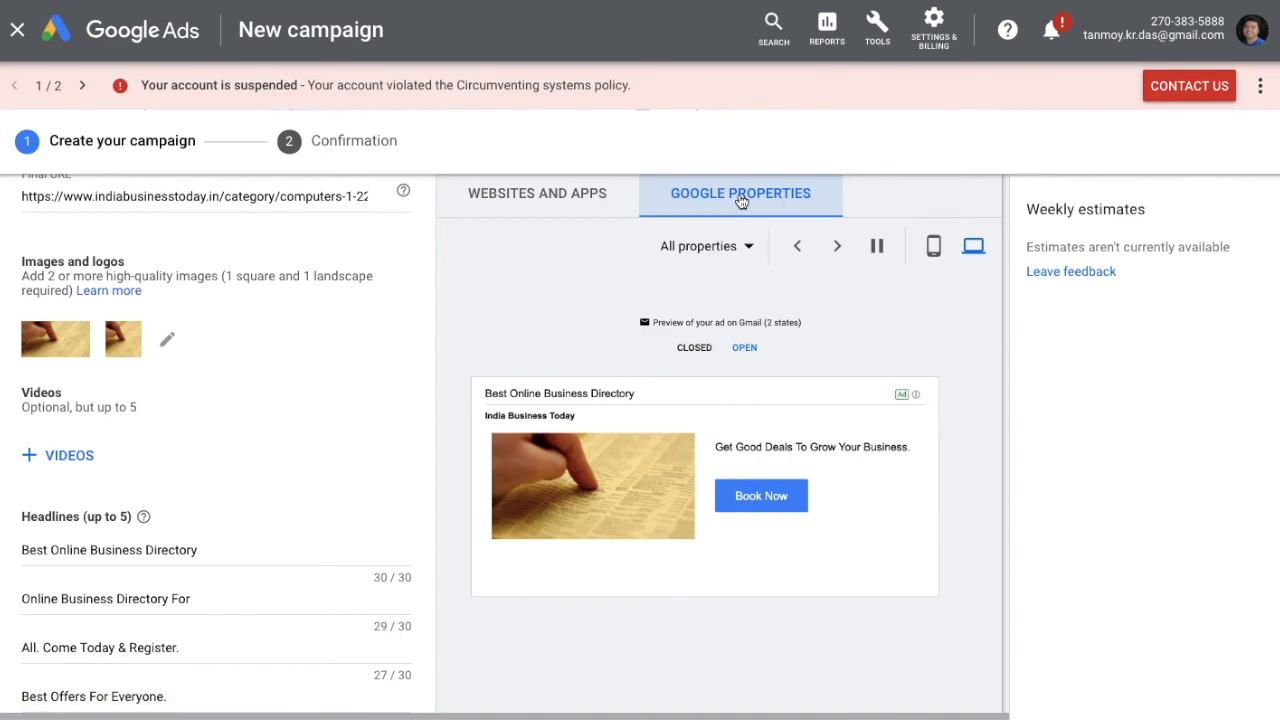
left_click(582, 204)
Add the finished ad to the ad group and create the campaign, continuing to its campaign page.
scroll(920, 430, "down", 5)
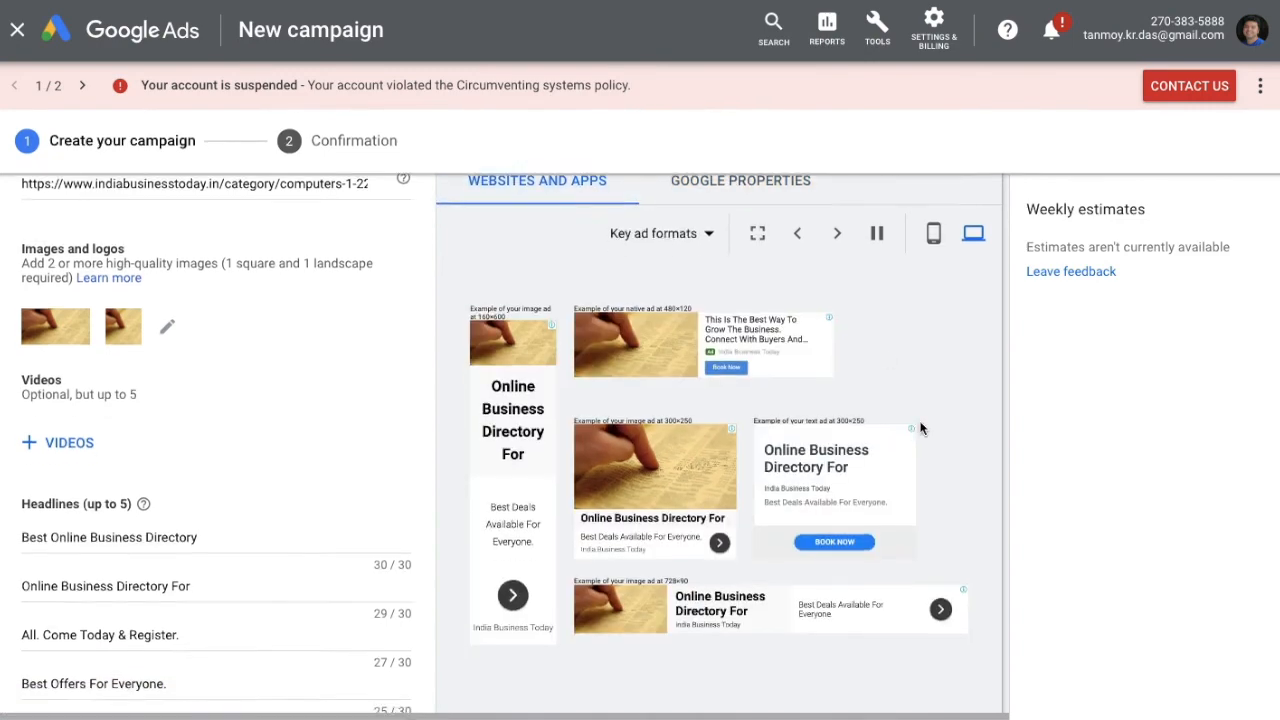
scroll(914, 537, "down", 5)
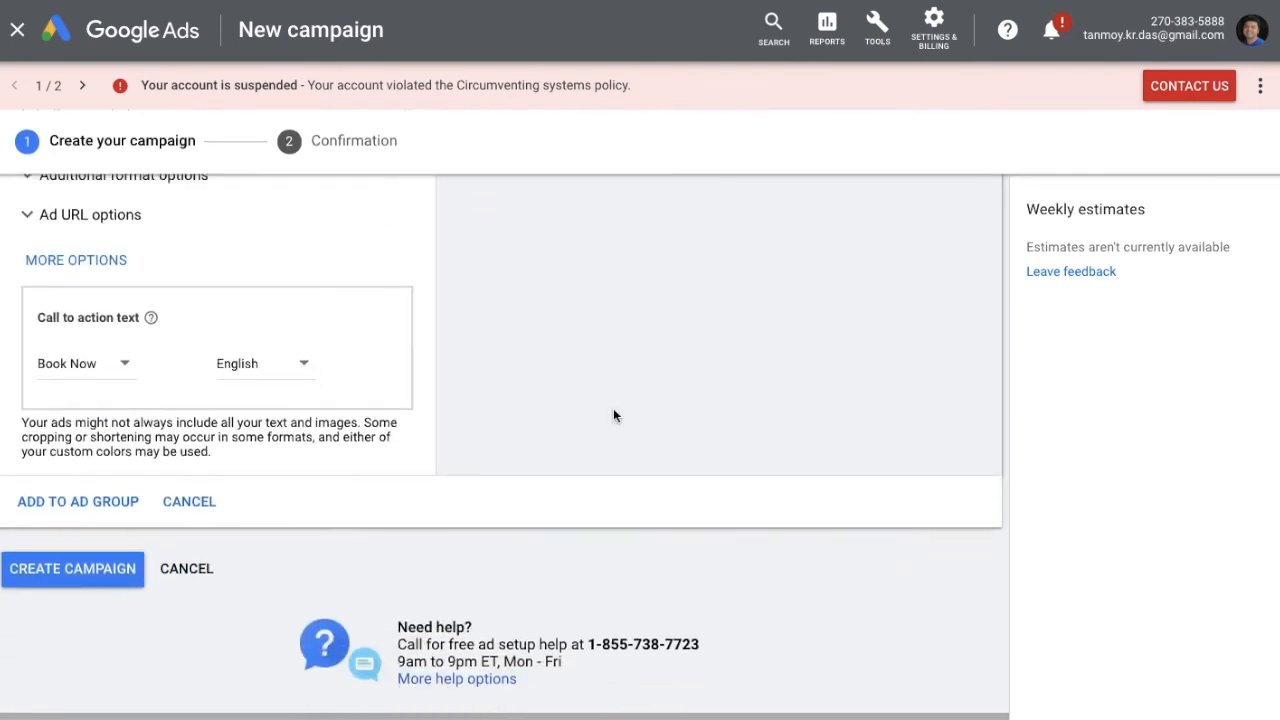
left_click(82, 501)
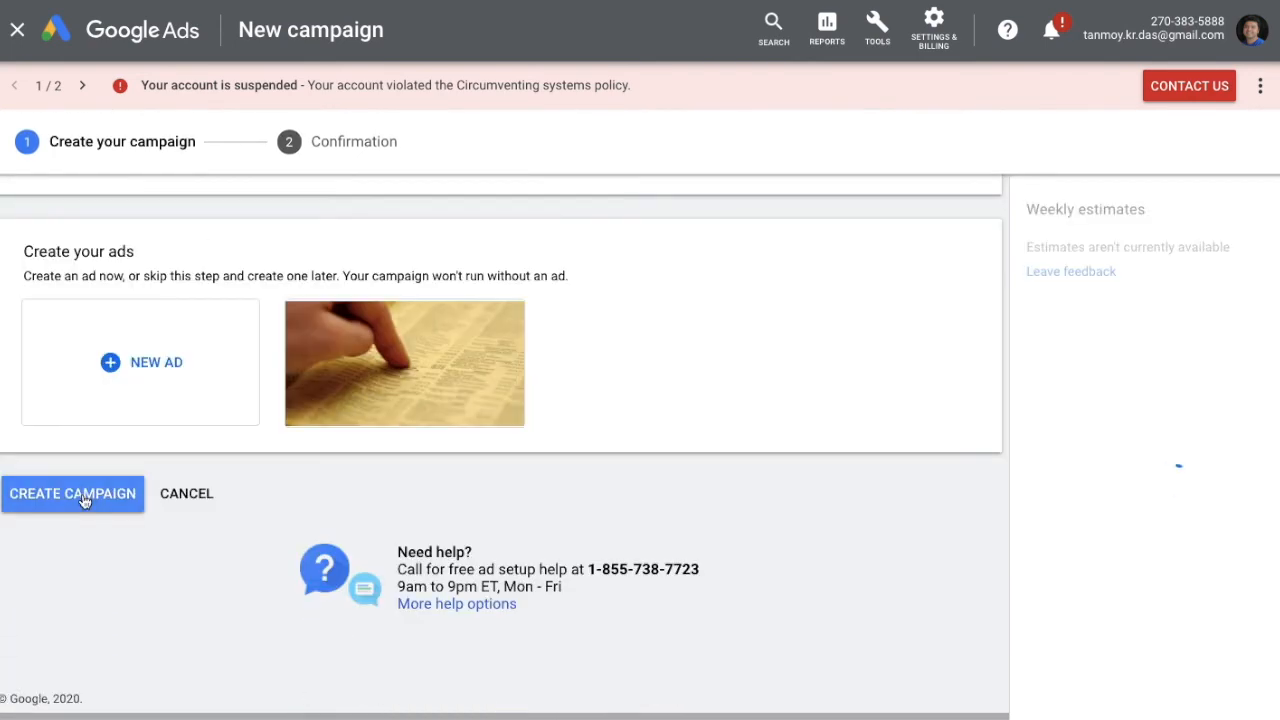
left_click(84, 497)
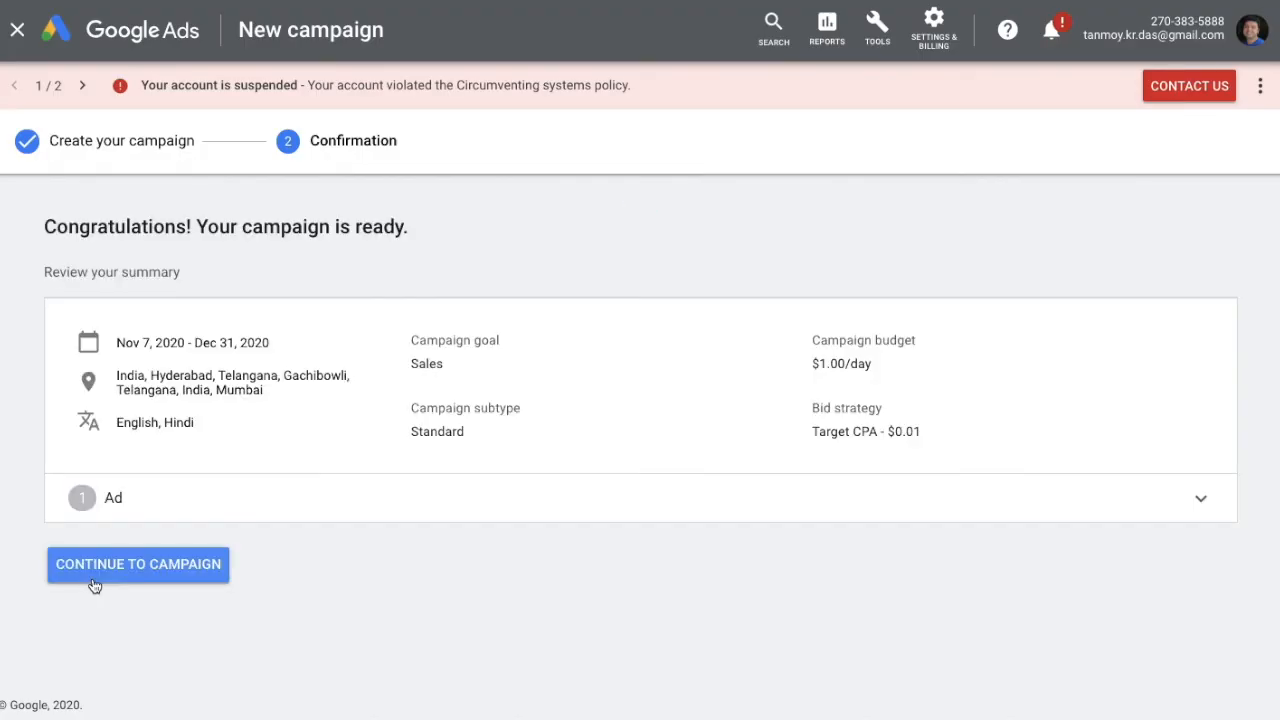
left_click(150, 575)
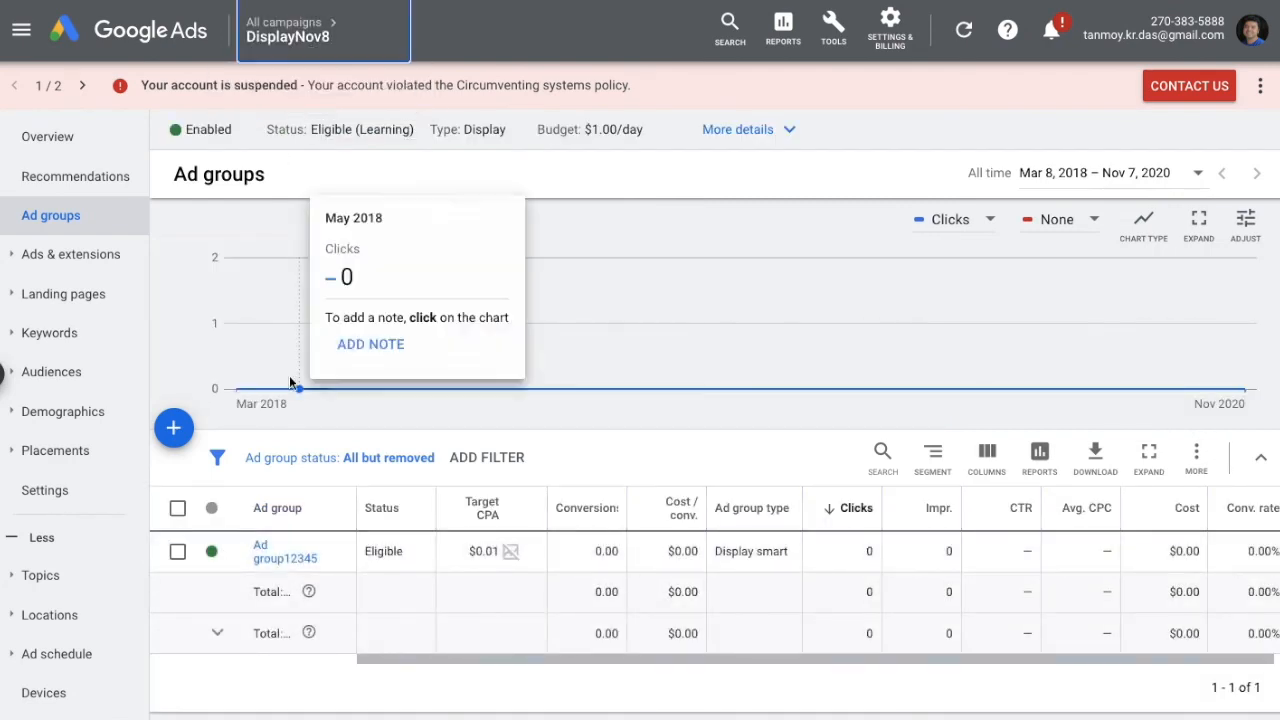
Open the ads of Ad group12345 and preview the responsive display ad, closing the preview when done.
left_click(309, 566)
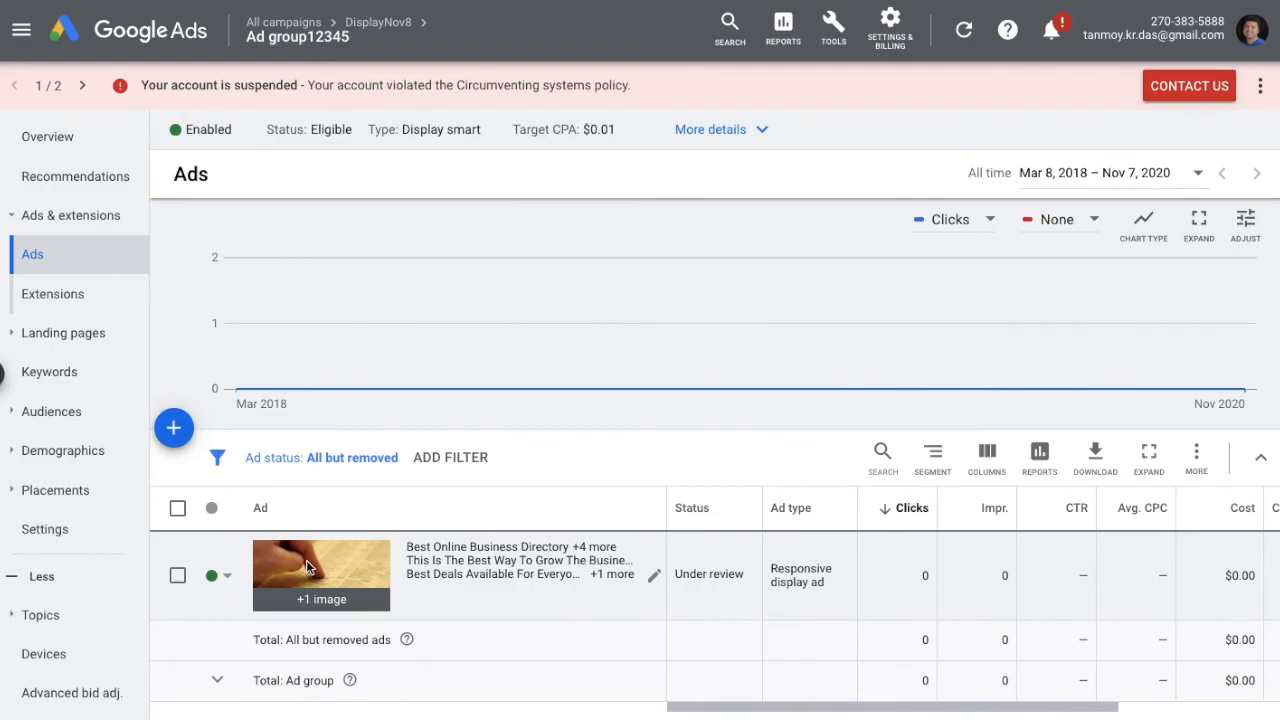
left_click(309, 568)
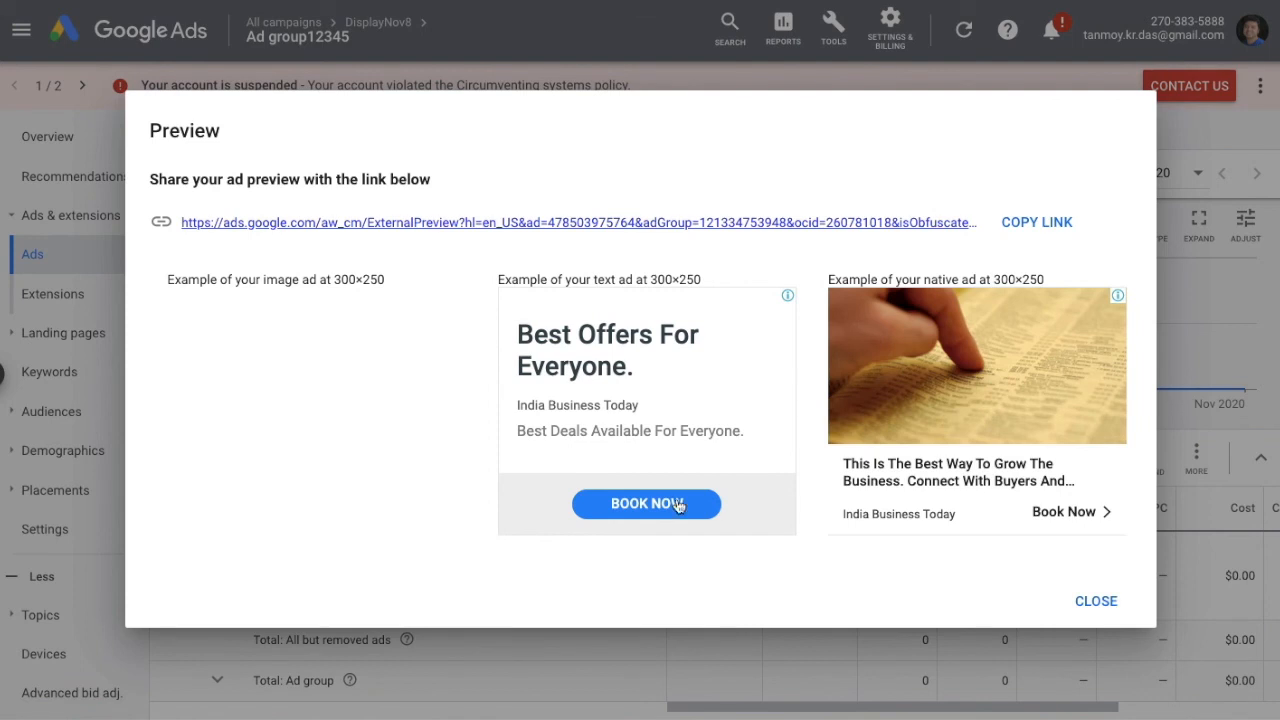
left_click(1119, 605)
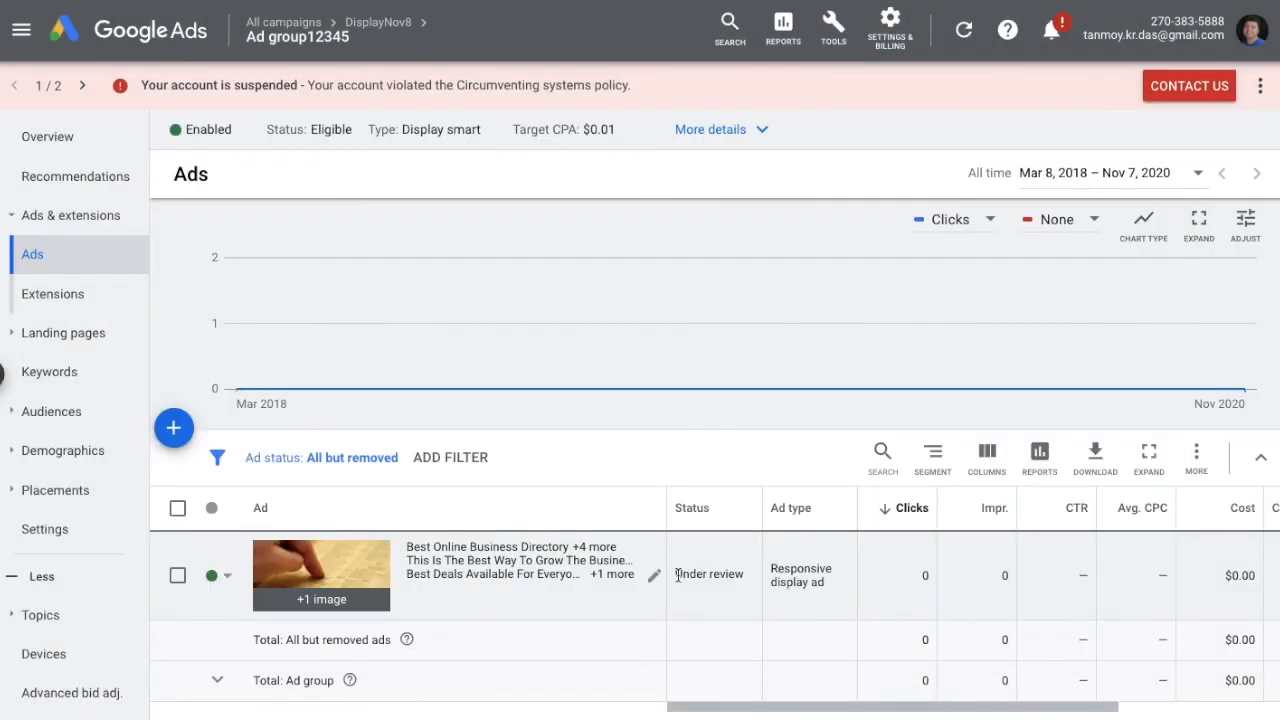
Check the review status of the responsive display ad in the ads table.
left_click_drag(677, 574, 743, 577)
left_click(743, 577)
left_click(743, 577)
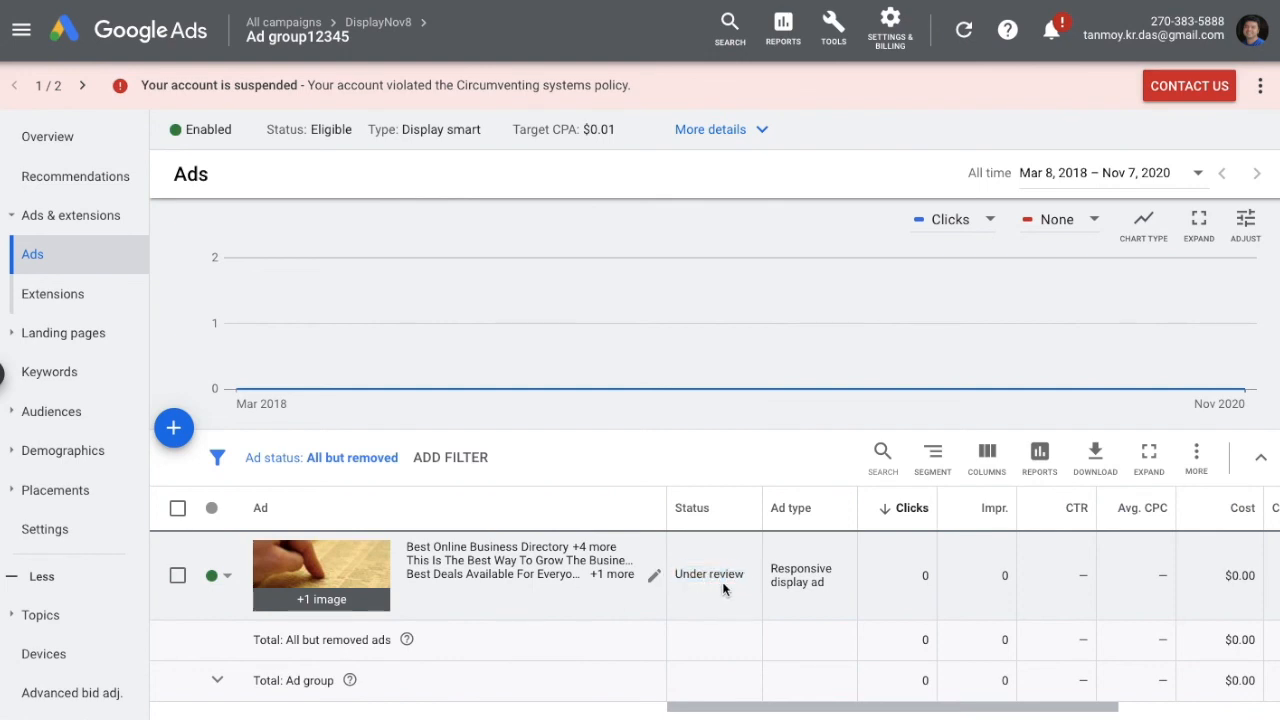